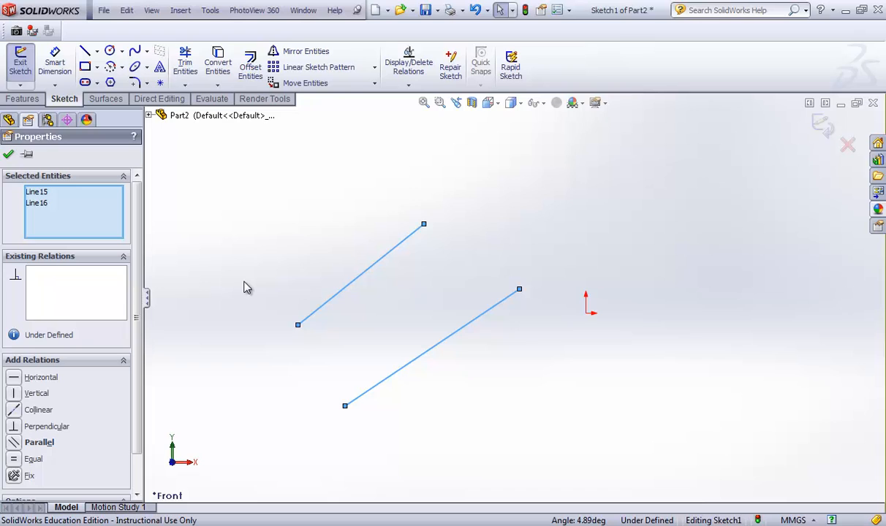
- Apply a Horizontal relation to the two selected sketch lines and undo it
{"action": "scroll", "coordinate": [136, 359], "scroll_direction": "down", "scroll_amount": 2}
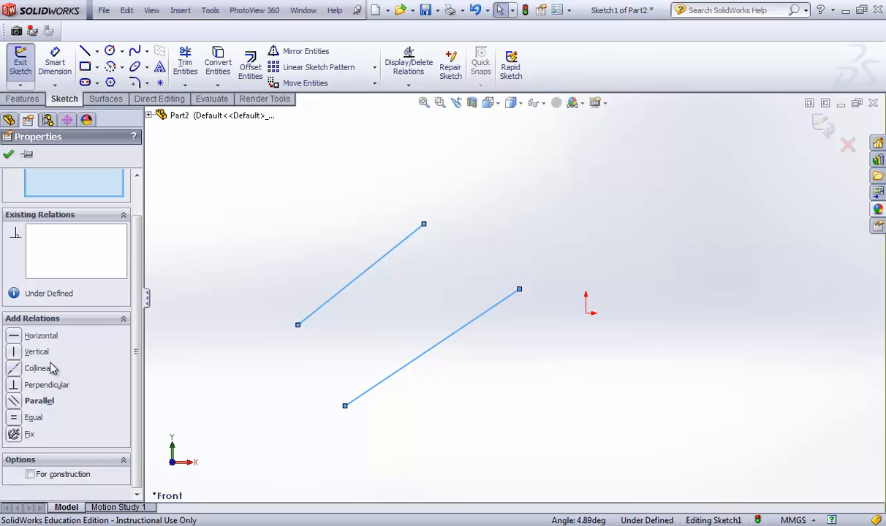
{"action": "left_click", "coordinate": [12, 338]}
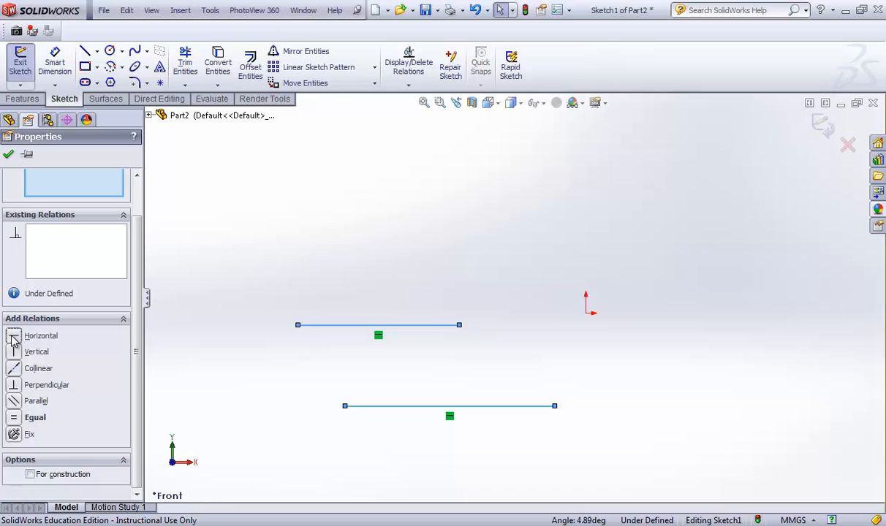
{"action": "left_click", "coordinate": [231, 351]}
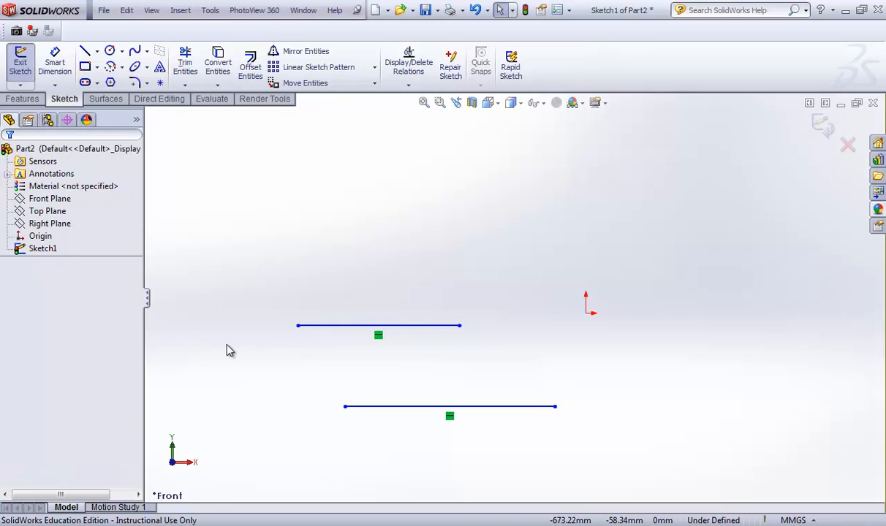
{"action": "key", "text": "ctrl+z"}
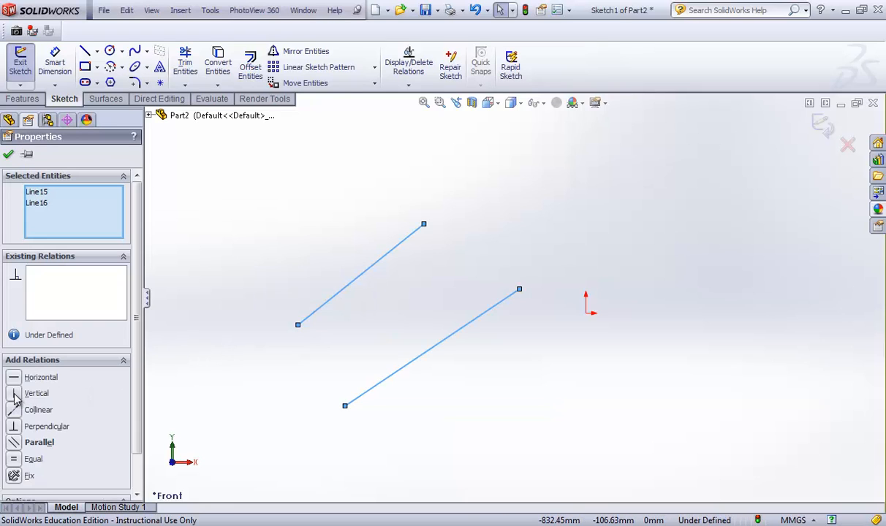
- Apply a Vertical relation to the two selected sketch lines and undo it
{"action": "left_click", "coordinate": [14, 395]}
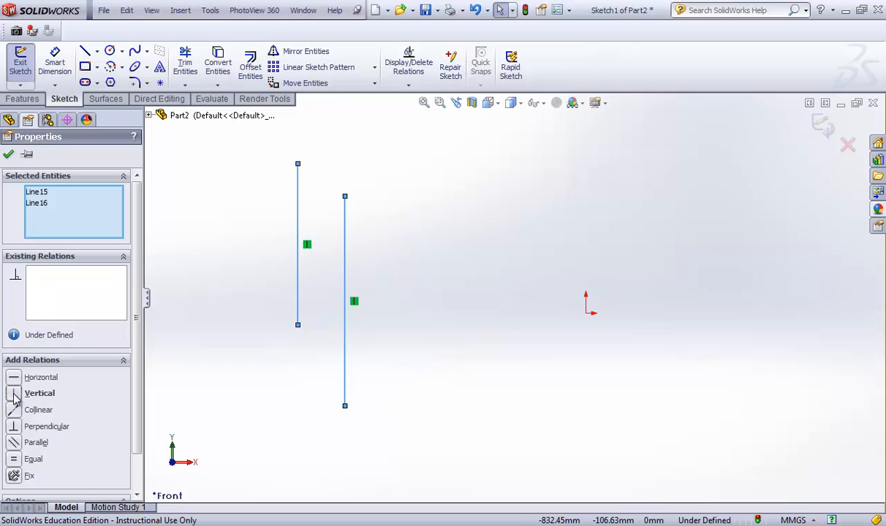
{"action": "key", "text": "Escape"}
{"action": "key", "text": "ctrl+z"}
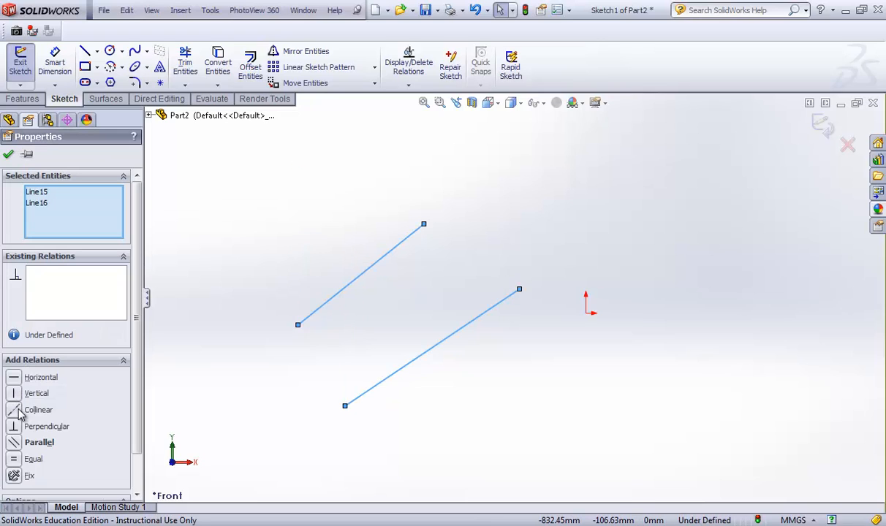
- Apply a Collinear relation to the two selected sketch lines and undo it
{"action": "left_click", "coordinate": [14, 412]}
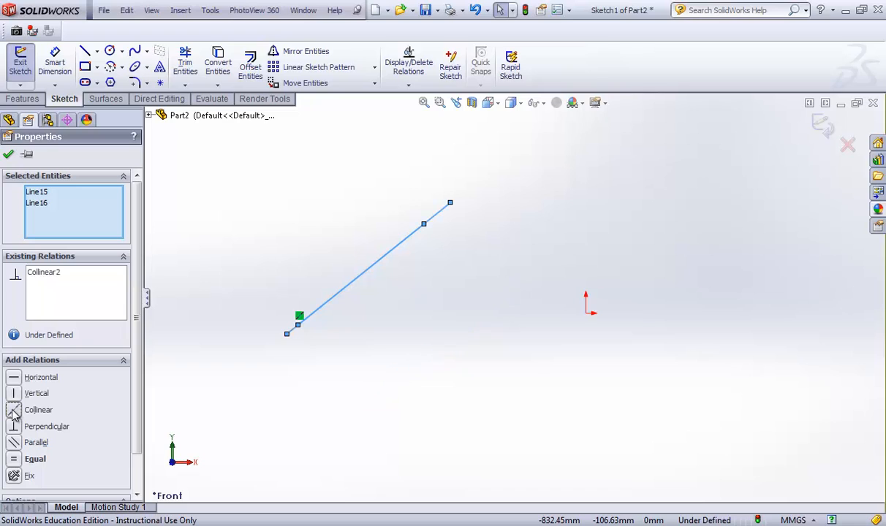
{"action": "key", "text": "Escape"}
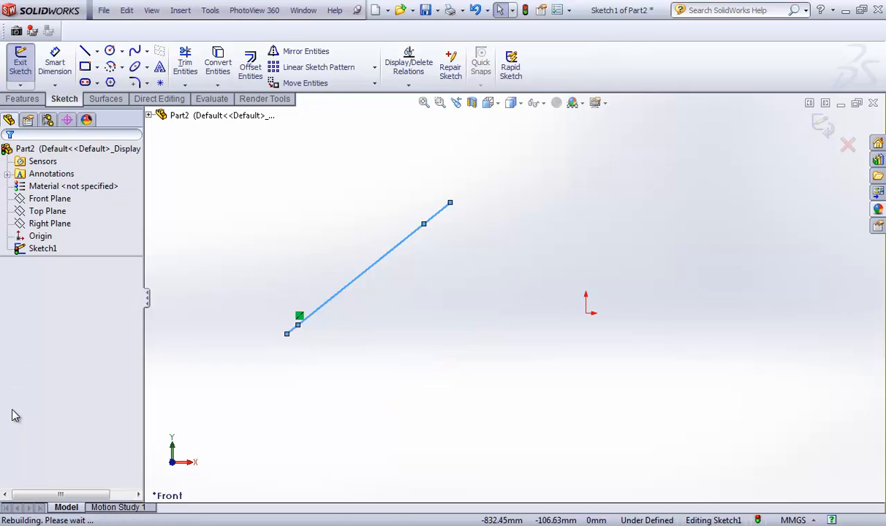
{"action": "key", "text": "ctrl+z"}
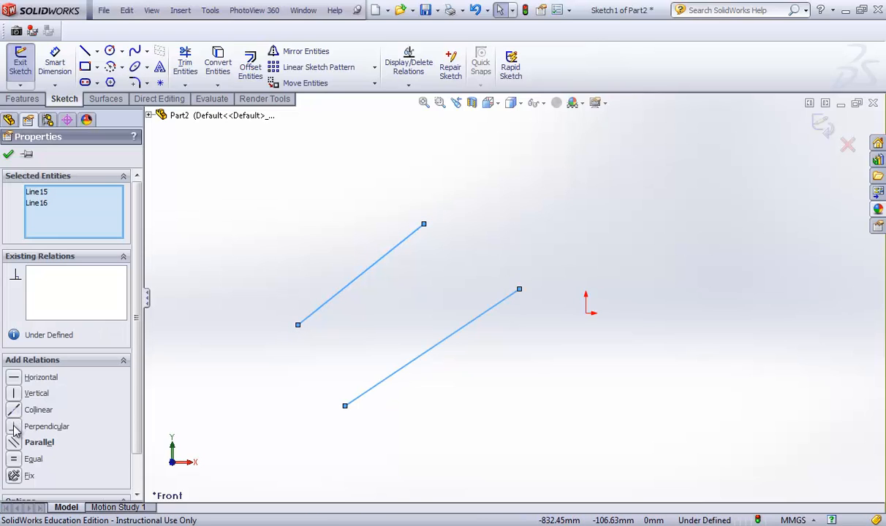
- Make the two lines perpendicular and move the lower line's upper endpoint to about X -1203, Y -152 mm
{"action": "left_click", "coordinate": [14, 428]}
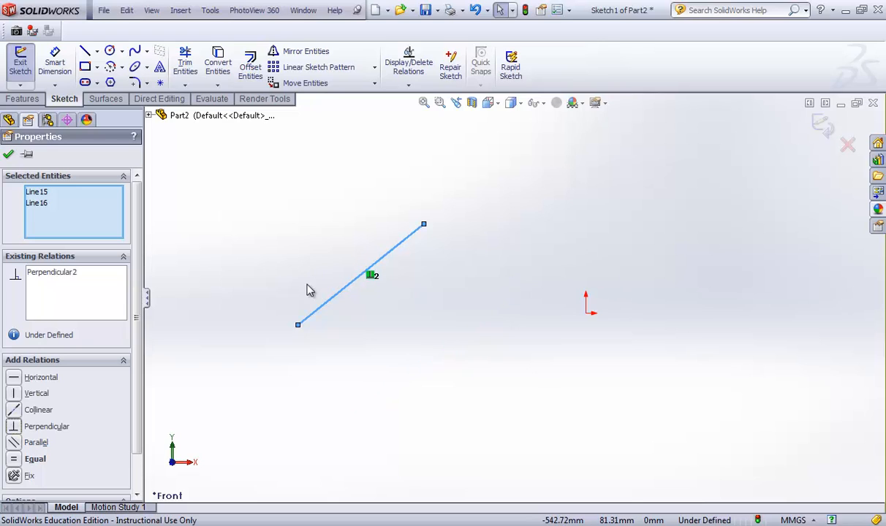
{"action": "key", "text": "z"}
{"action": "key", "text": "z"}
{"action": "key", "text": "z"}
{"action": "key", "text": "z"}
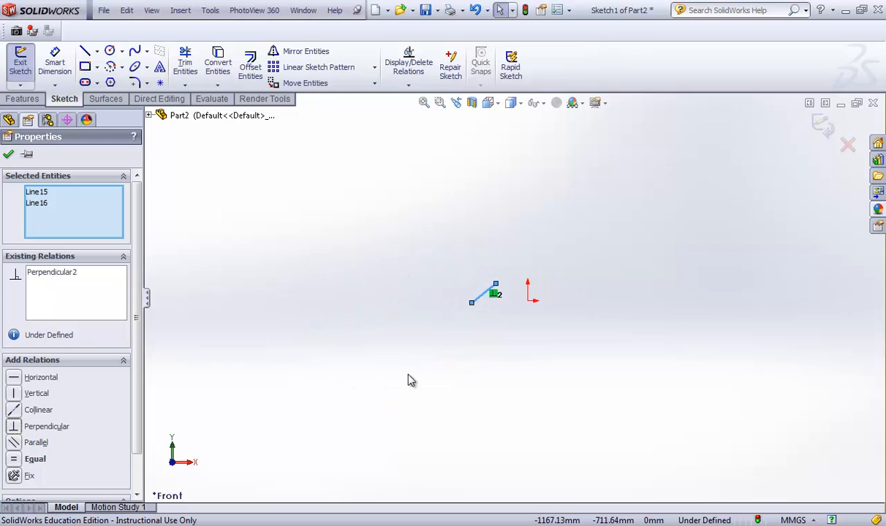
{"action": "key", "text": "z"}
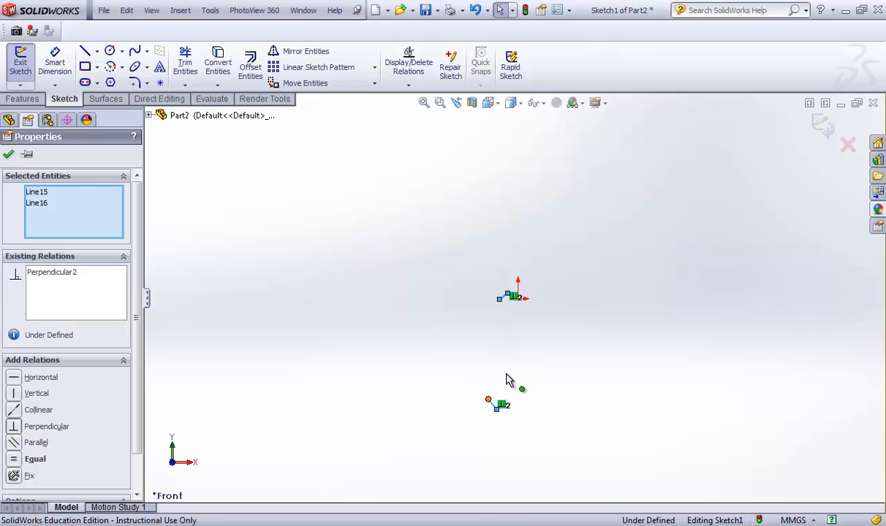
{"action": "mouse_move", "coordinate": [488, 400]}
{"action": "left_mouse_down"}
{"action": "mouse_move", "coordinate": [534, 322]}
{"action": "mouse_move", "coordinate": [519, 331]}
{"action": "mouse_move", "coordinate": [500, 301]}
{"action": "mouse_move", "coordinate": [487, 312]}
{"action": "mouse_move", "coordinate": [476, 302]}
{"action": "left_mouse_up"}
{"action": "scroll", "coordinate": [469, 311], "scroll_direction": "down", "scroll_amount": 5}
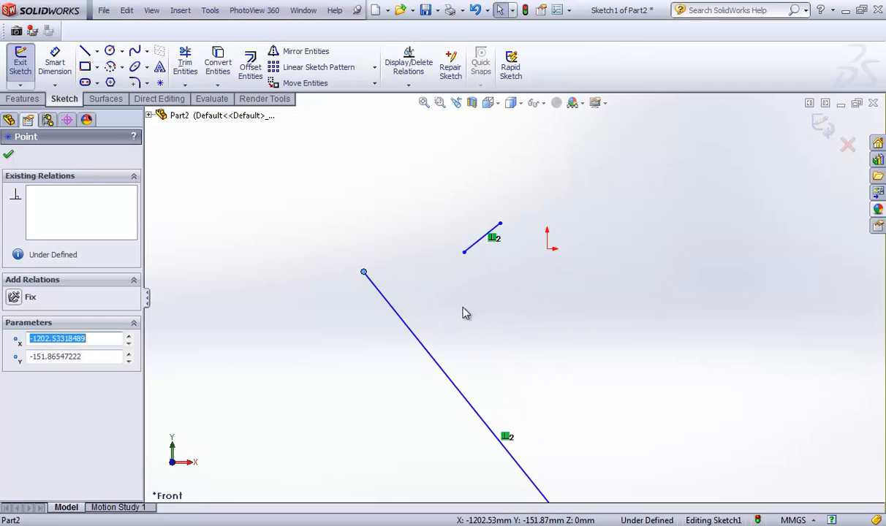
- Undo the endpoint move and the Perpendicular relation on the two lines
{"action": "key", "text": "ctrl+z"}
{"action": "key", "text": "ctrl+z"}
{"action": "key", "text": "ctrl+z"}
{"action": "key", "text": "ctrl+z"}
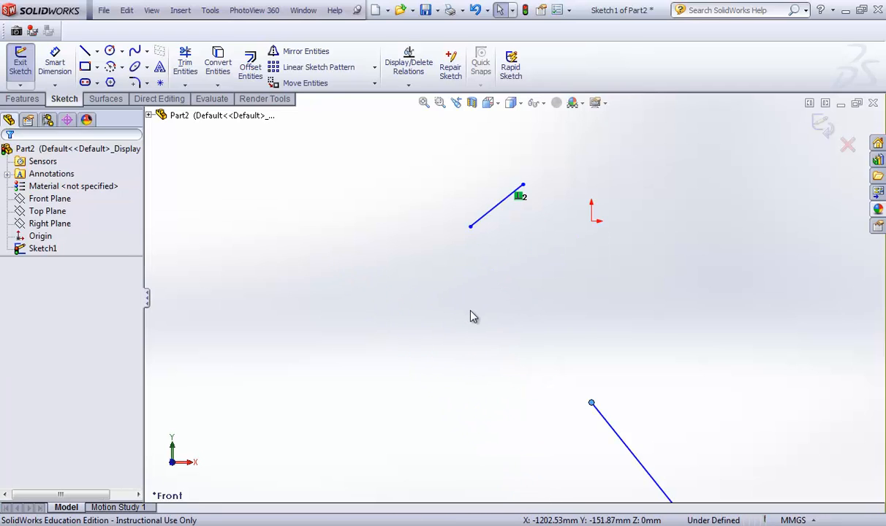
{"action": "key", "text": "ctrl+z"}
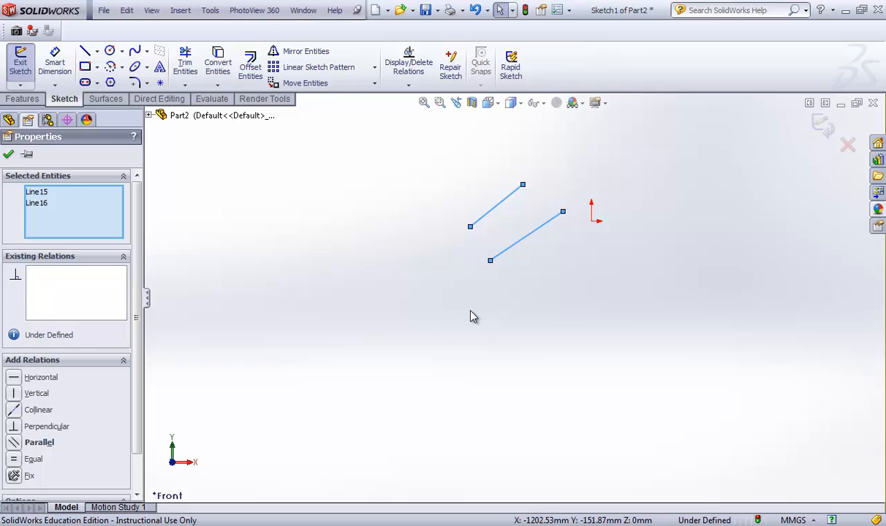
- Apply a Parallel relation to the two slanted lines and clear the selection
{"action": "left_click_drag", "start_coordinate": [139, 402], "coordinate": [138, 439]}
{"action": "scroll", "coordinate": [497, 232], "scroll_direction": "down", "scroll_amount": 4}
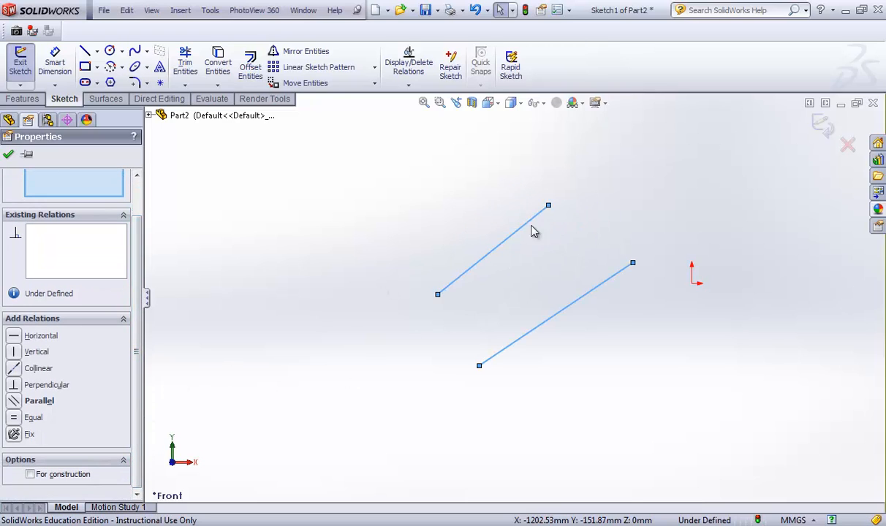
{"action": "left_click", "coordinate": [14, 402]}
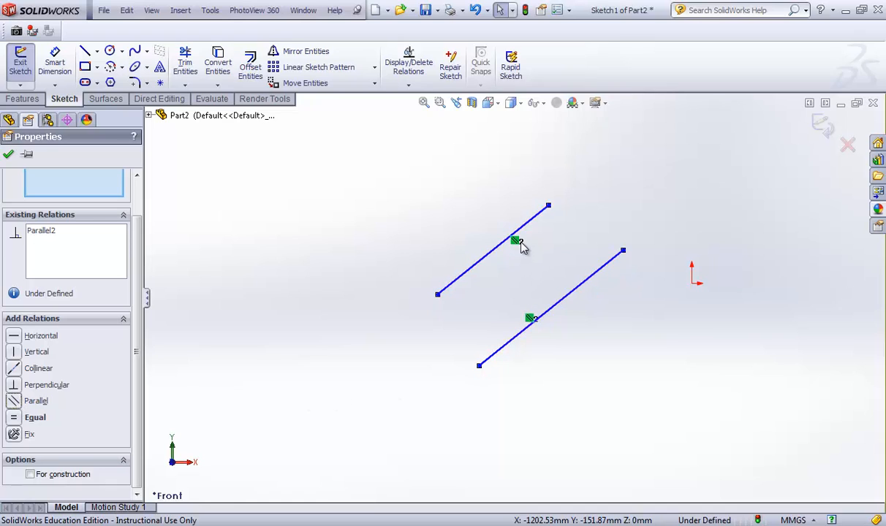
{"action": "left_click", "coordinate": [307, 340]}
- Move the upper line's upper endpoint to about X -171, Y 204 mm, and undo both the move and the Parallel relation
{"action": "left_click", "coordinate": [549, 206]}
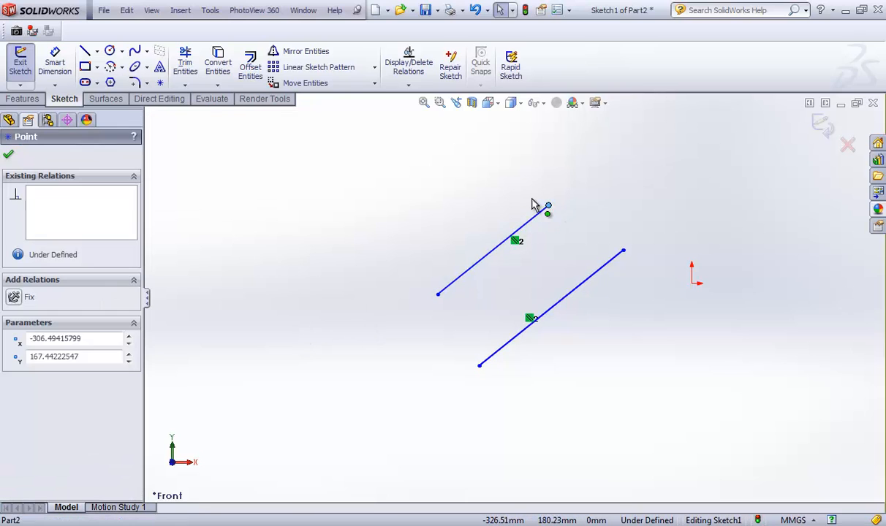
{"action": "left_click_drag", "start_coordinate": [532, 203], "coordinate": [613, 198]}
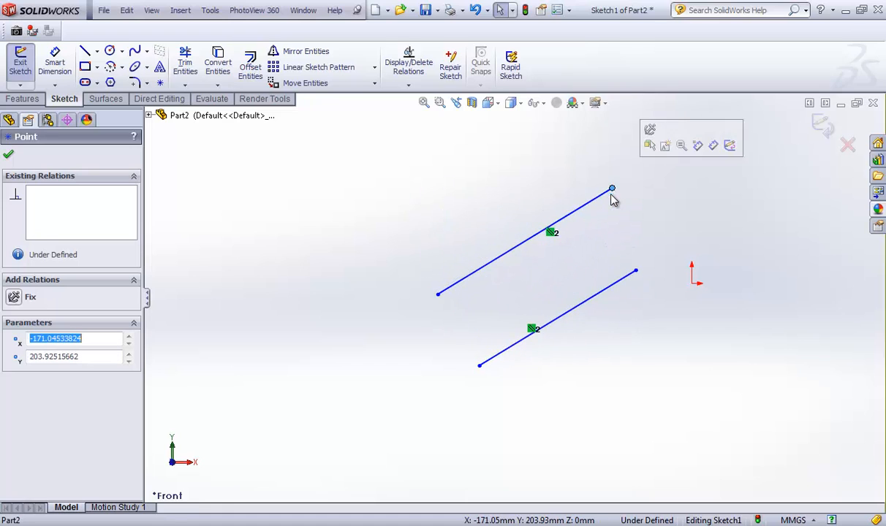
{"action": "key", "text": "ctrl+z"}
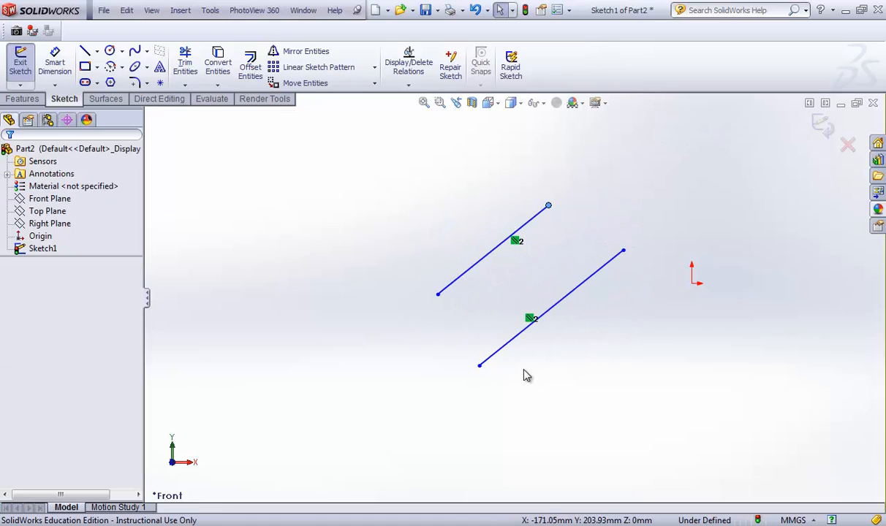
{"action": "key", "text": "ctrl+z"}
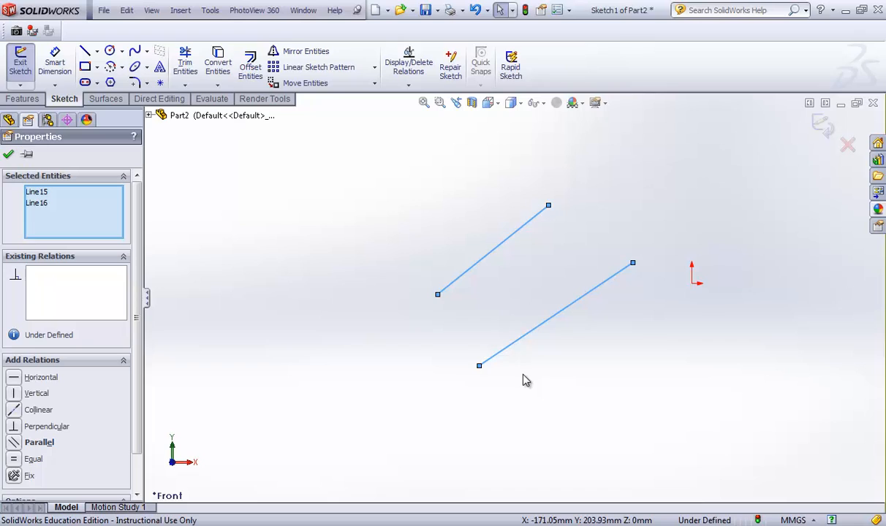
- Apply an Equal relation to the two lines and reposition the second line with its lower end on the origin
{"action": "left_click", "coordinate": [14, 460]}
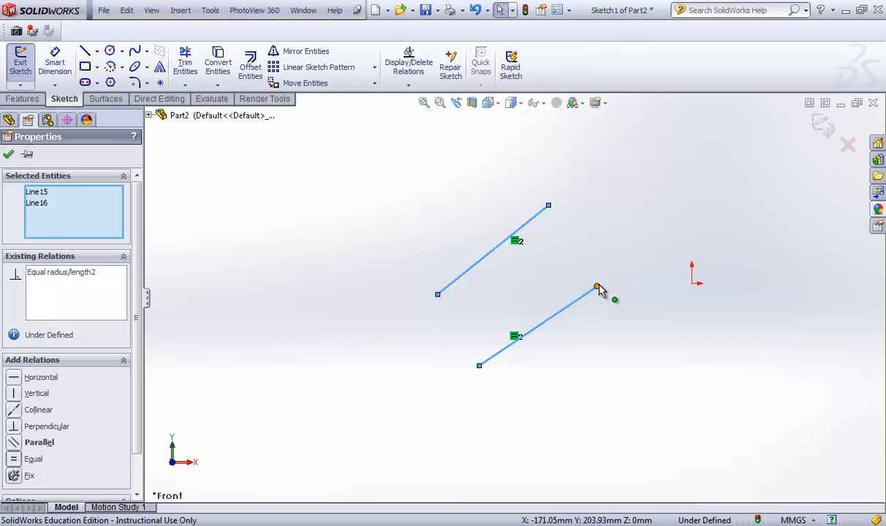
{"action": "left_click_drag", "start_coordinate": [596, 287], "coordinate": [645, 207]}
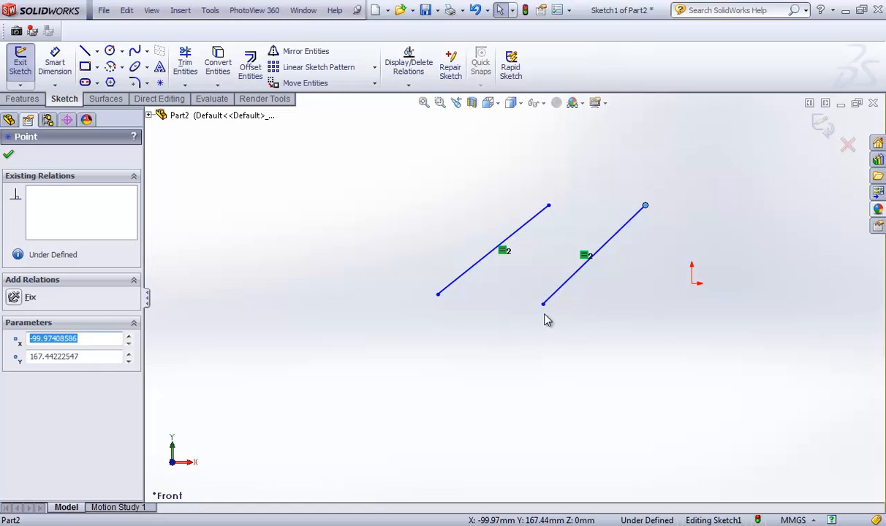
{"action": "left_click_drag", "start_coordinate": [545, 311], "coordinate": [693, 288]}
{"action": "mouse_move", "coordinate": [619, 164]}
{"action": "left_mouse_down"}
{"action": "mouse_move", "coordinate": [524, 322]}
{"action": "mouse_move", "coordinate": [408, 364]}
{"action": "mouse_move", "coordinate": [557, 284]}
{"action": "mouse_move", "coordinate": [560, 196]}
{"action": "mouse_move", "coordinate": [443, 141]}
{"action": "mouse_move", "coordinate": [433, 154]}
{"action": "mouse_move", "coordinate": [652, 262]}
{"action": "mouse_move", "coordinate": [625, 213]}
{"action": "left_mouse_up"}
{"action": "left_click", "coordinate": [594, 353]}
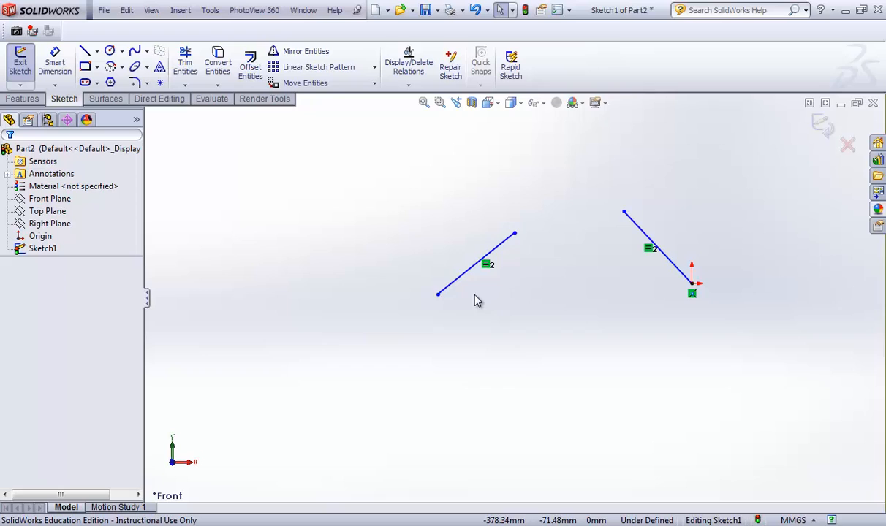
- Add a Parallel relation to the two equal lines and move the second line's free end to about X -98, Y -298 mm
{"action": "left_click", "coordinate": [488, 253]}
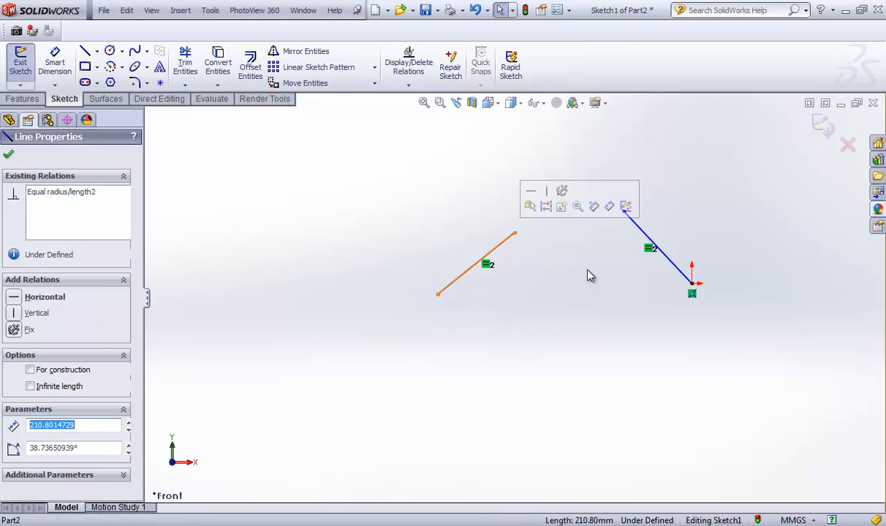
{"action": "left_click", "coordinate": [647, 237], "text": "ctrl"}
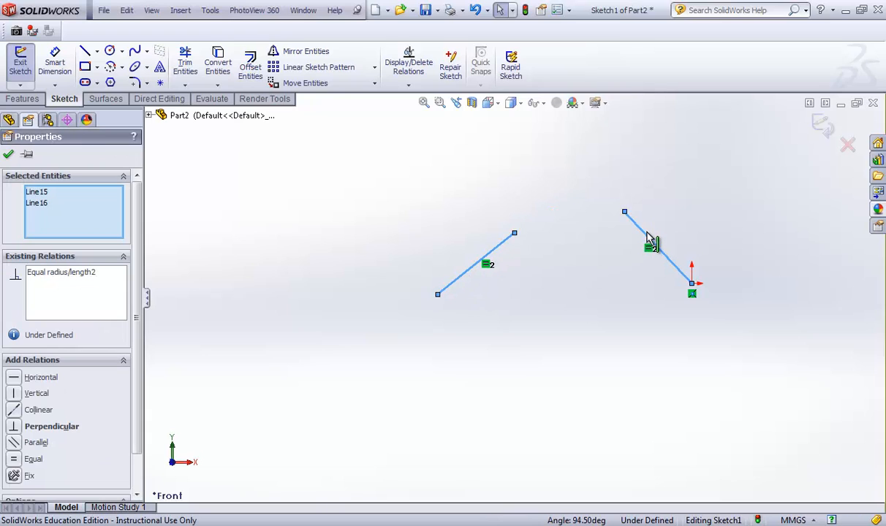
{"action": "left_click", "coordinate": [16, 444]}
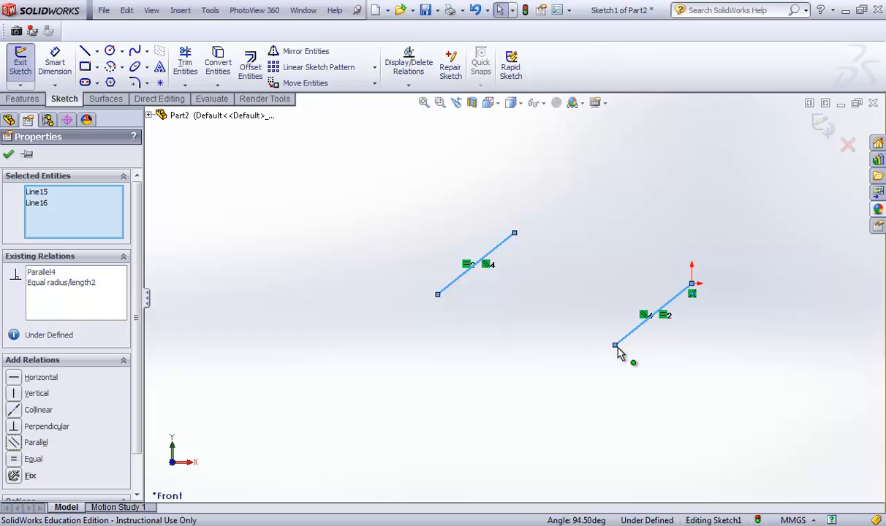
{"action": "left_click_drag", "start_coordinate": [618, 352], "coordinate": [645, 423]}
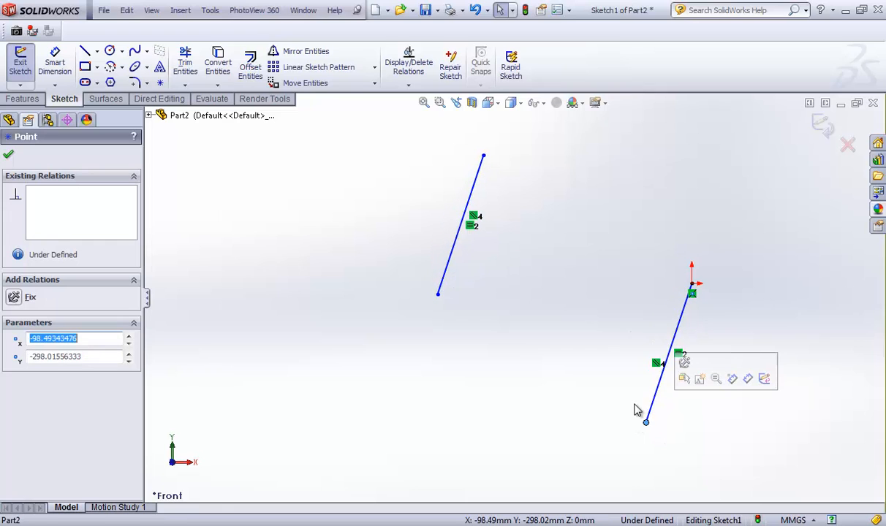
{"action": "left_click", "coordinate": [545, 391]}
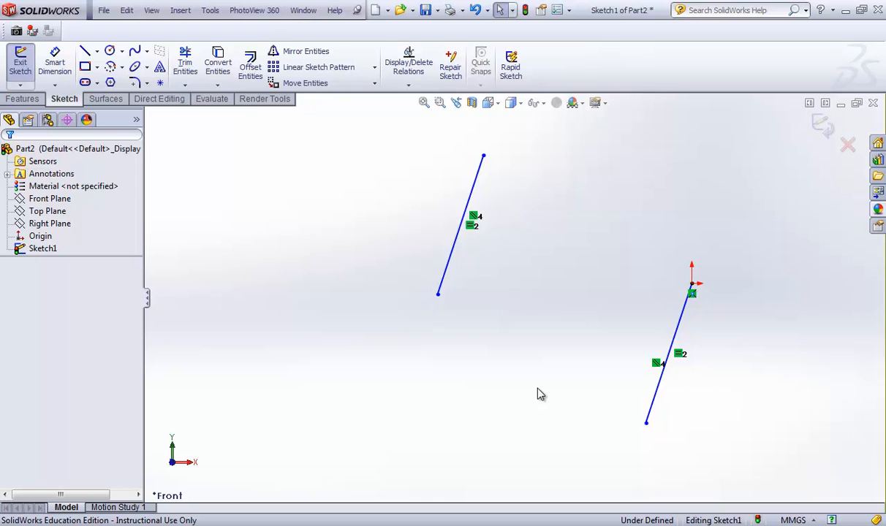
- Select both sketch lines together and delete them
{"action": "key", "text": "z"}
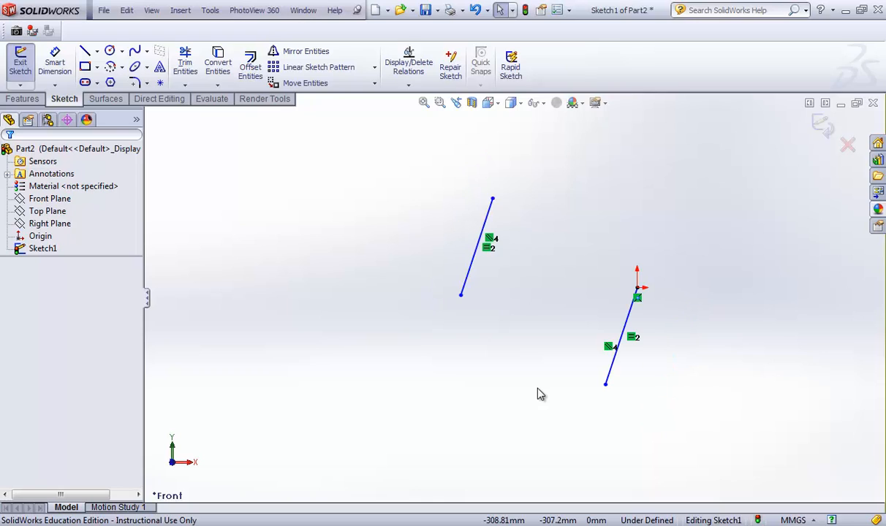
{"action": "mouse_move", "coordinate": [384, 155]}
{"action": "left_mouse_down"}
{"action": "mouse_move", "coordinate": [605, 469]}
{"action": "mouse_move", "coordinate": [733, 435]}
{"action": "left_mouse_up"}
{"action": "key", "text": "Delete"}
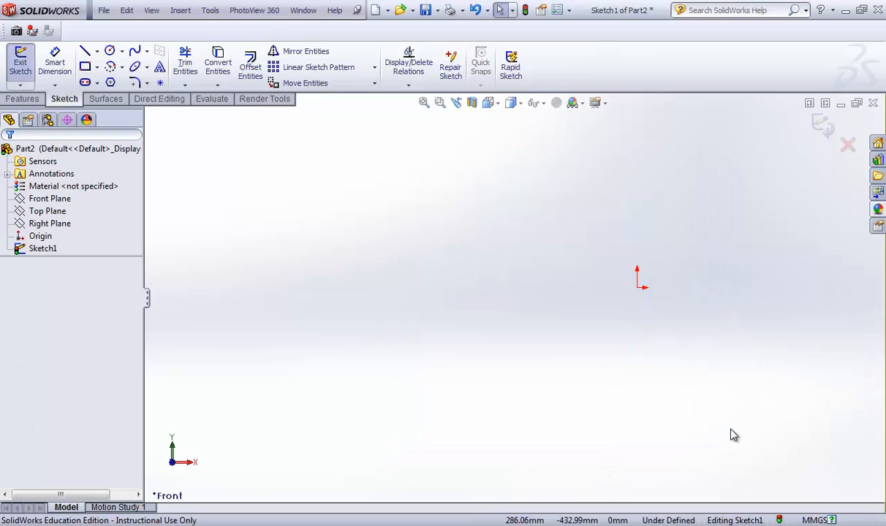
- Sketch a smaller circle centred about X -690, Y 40 mm, and one of about 212 mm radius centred about X -113, Y 207 mm
{"action": "left_click", "coordinate": [110, 50]}
{"action": "left_click", "coordinate": [413, 275]}
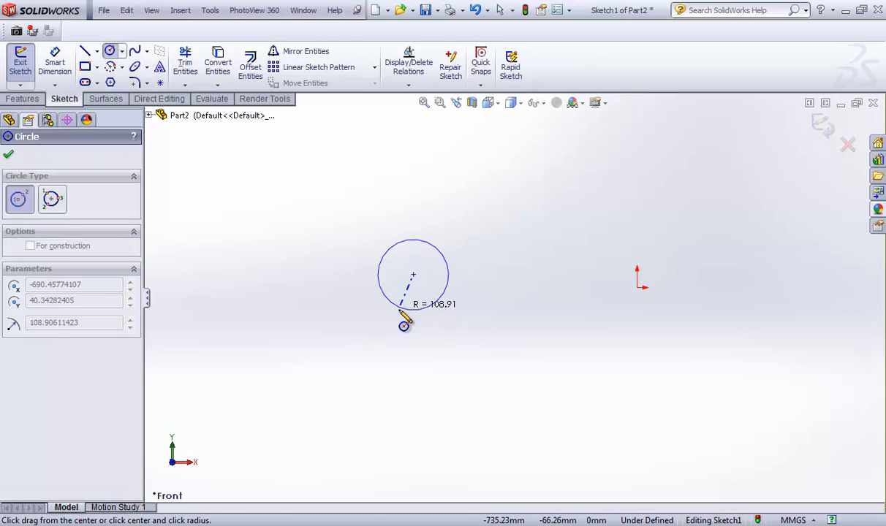
{"action": "left_click", "coordinate": [403, 311]}
{"action": "left_click", "coordinate": [601, 221]}
{"action": "left_click", "coordinate": [602, 291]}
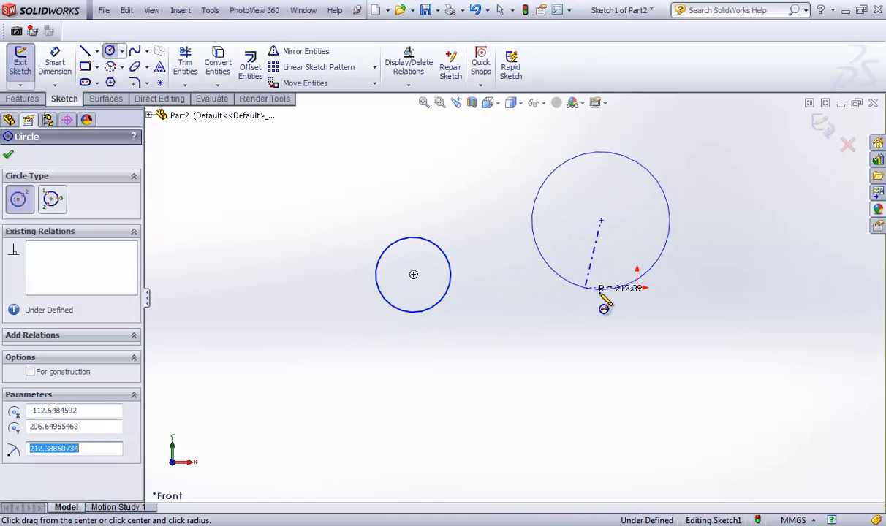
{"action": "key", "text": "Escape"}
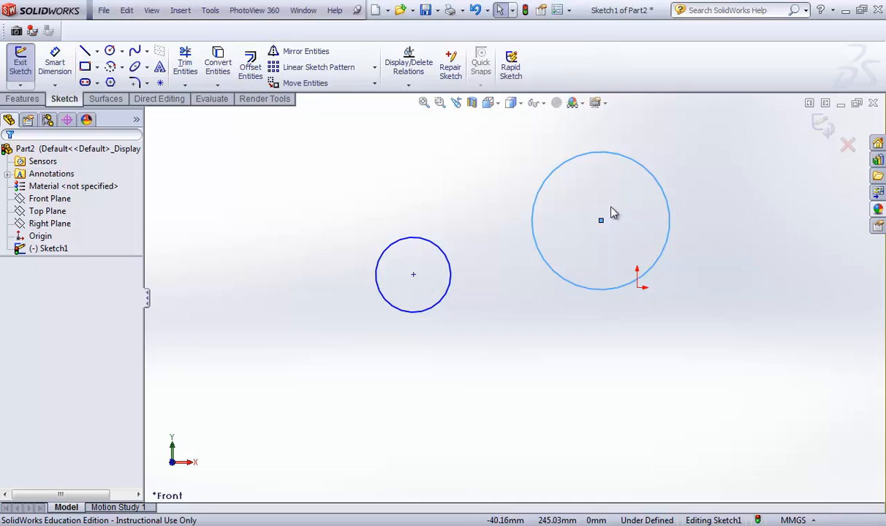
- Try a Horizontal relation between the centre points of the two circles, and undo it
{"action": "left_click", "coordinate": [553, 314]}
{"action": "left_click", "coordinate": [601, 222]}
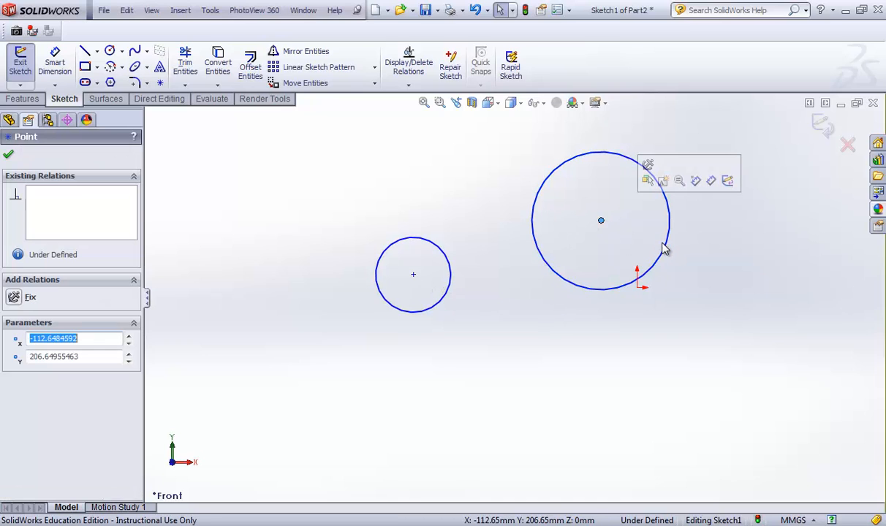
{"action": "left_click", "coordinate": [420, 282], "text": "ctrl"}
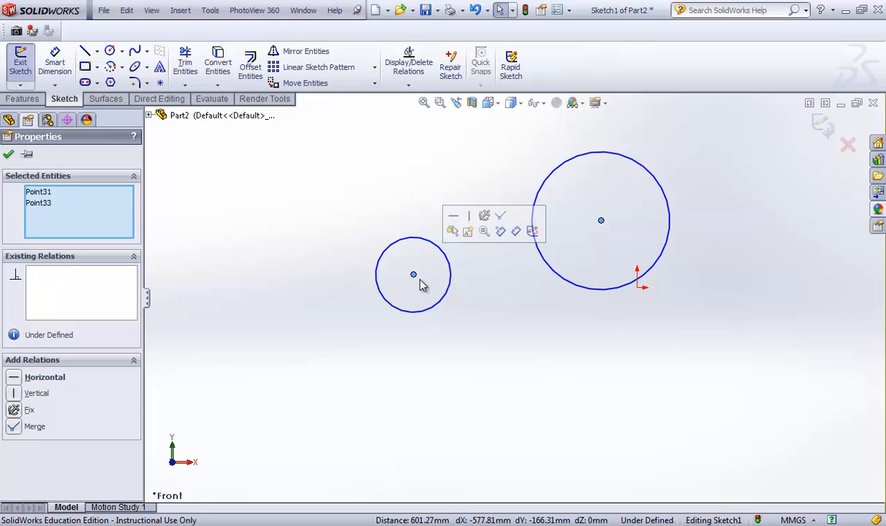
{"action": "left_click", "coordinate": [453, 218]}
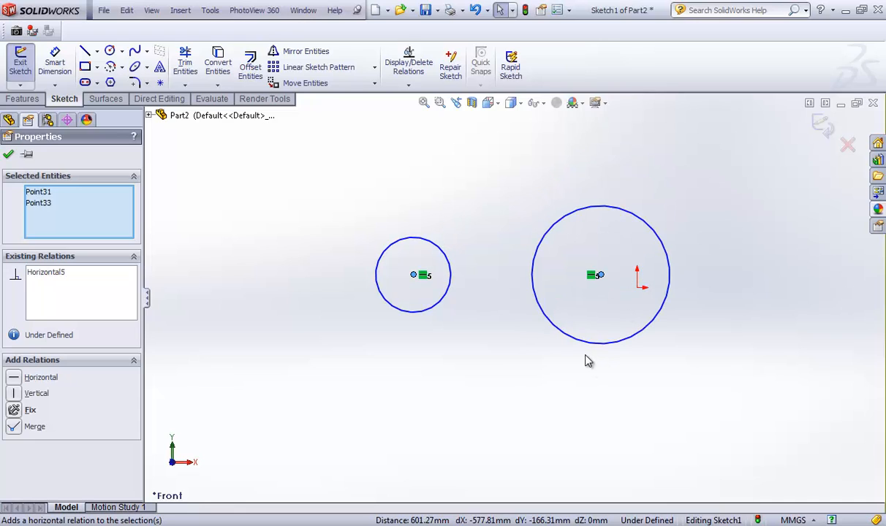
{"action": "key", "text": "ctrl+z"}
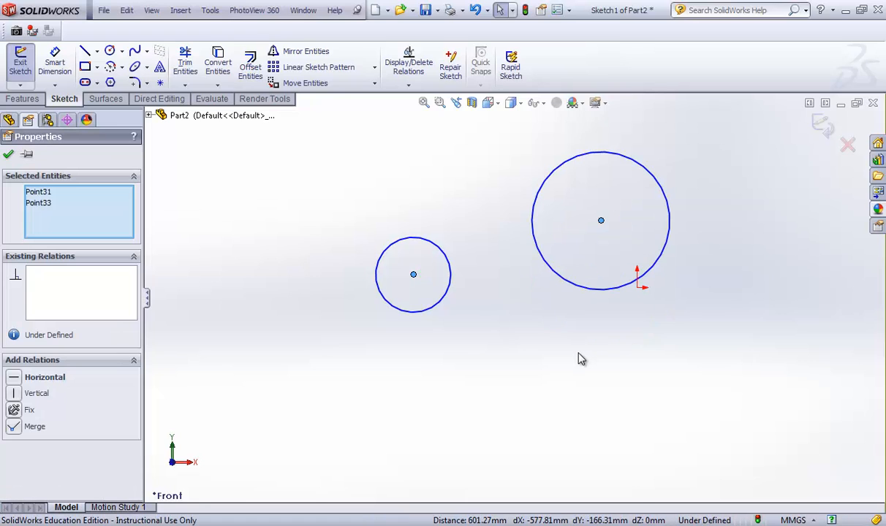
- Try a Vertical relation and a Merge relation on the two circle centres, undoing each one
{"action": "left_click", "coordinate": [13, 394]}
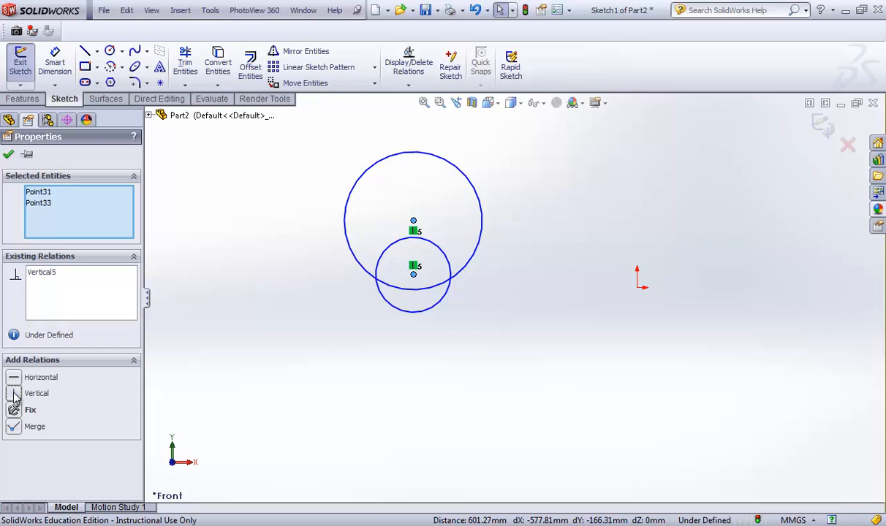
{"action": "key", "text": "ctrl+z"}
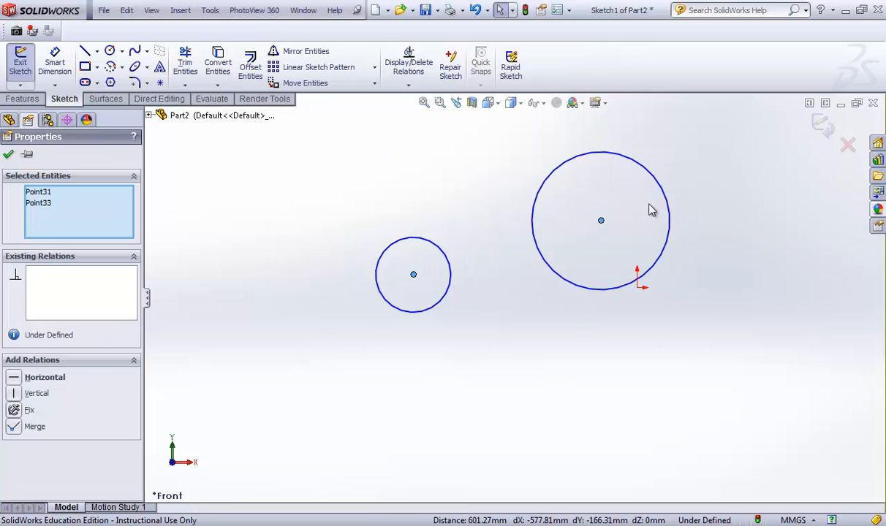
{"action": "left_click", "coordinate": [16, 429]}
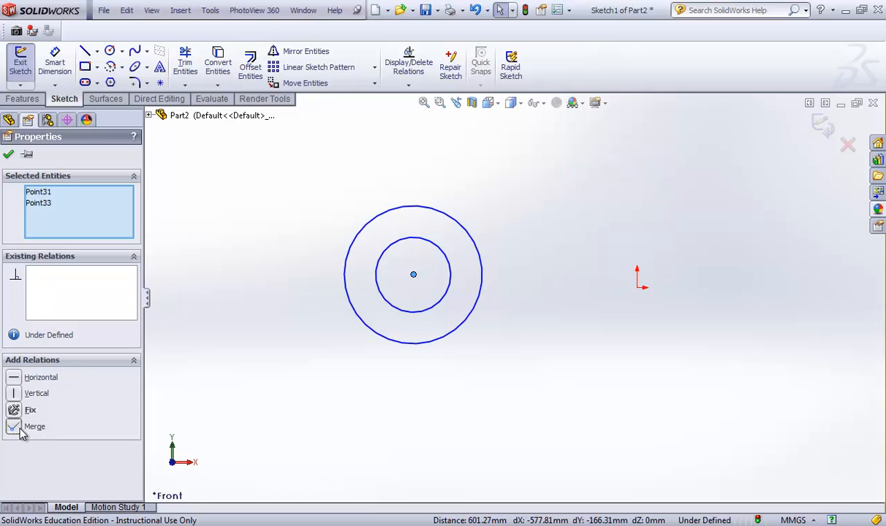
{"action": "key", "text": "ctrl+z"}
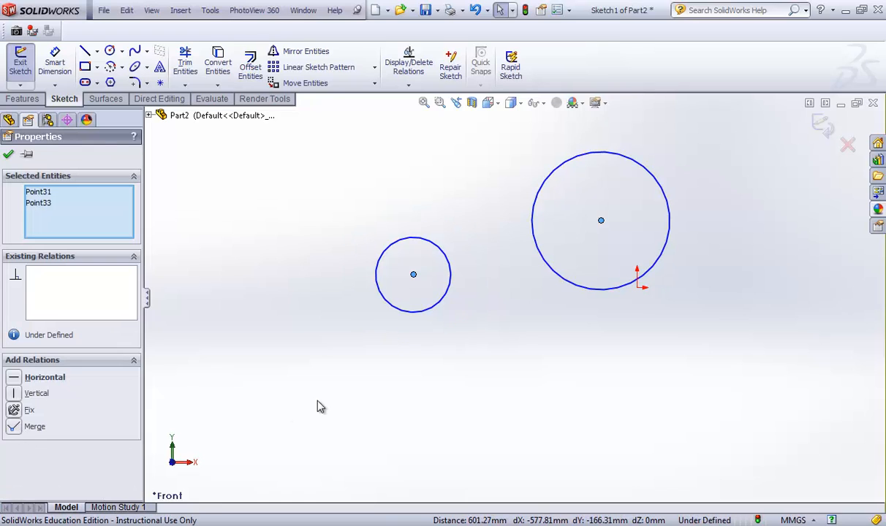
{"action": "left_click", "coordinate": [317, 402]}
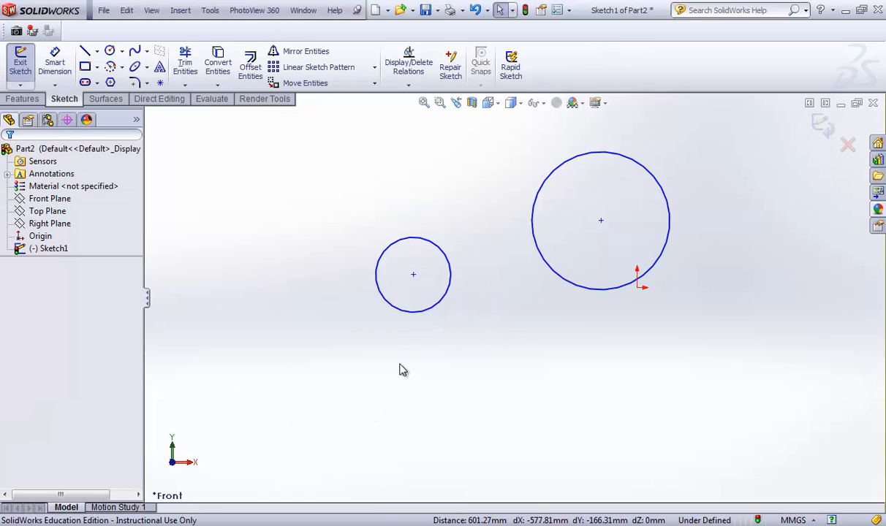
- Try a Tangent relation between the smaller and the larger circle, and undo it
{"action": "left_click", "coordinate": [441, 300]}
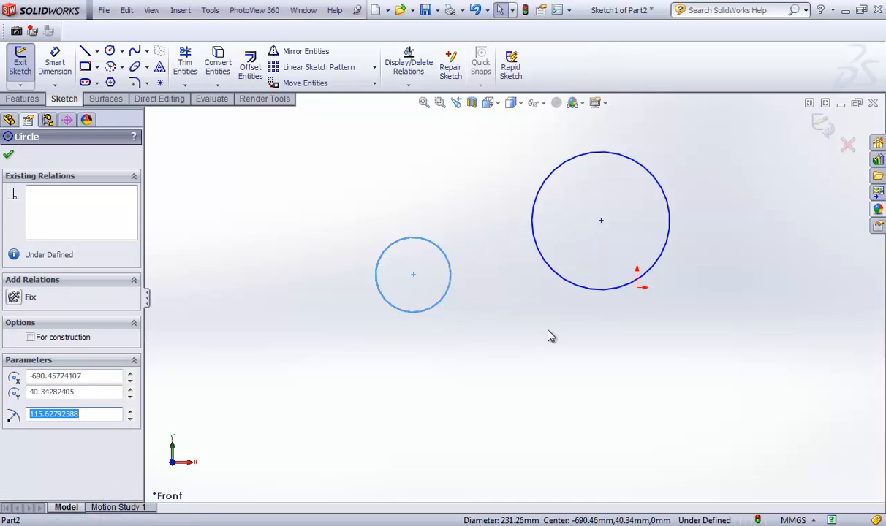
{"action": "left_click", "coordinate": [573, 291], "text": "ctrl"}
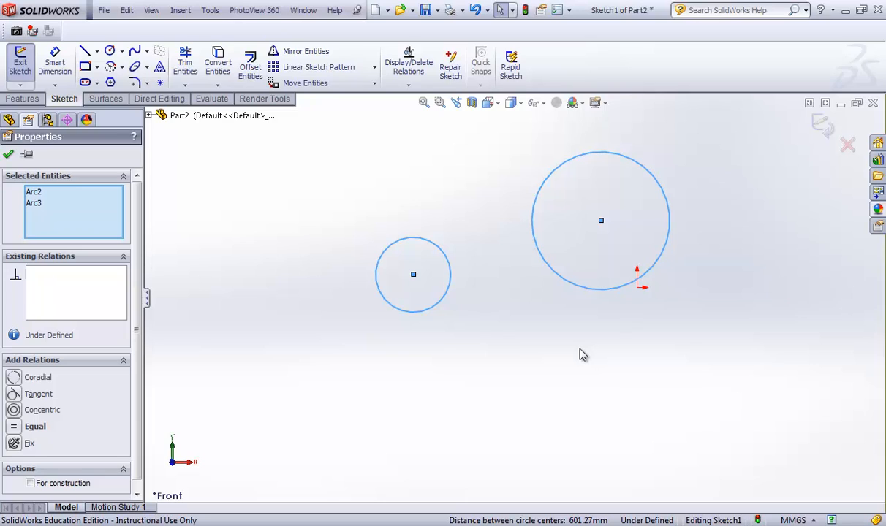
{"action": "left_click", "coordinate": [13, 394]}
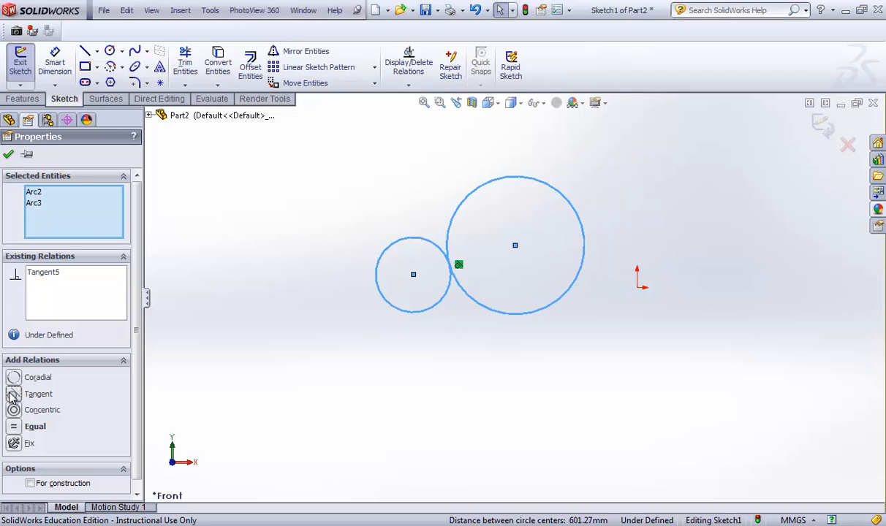
{"action": "key", "text": "ctrl+z"}
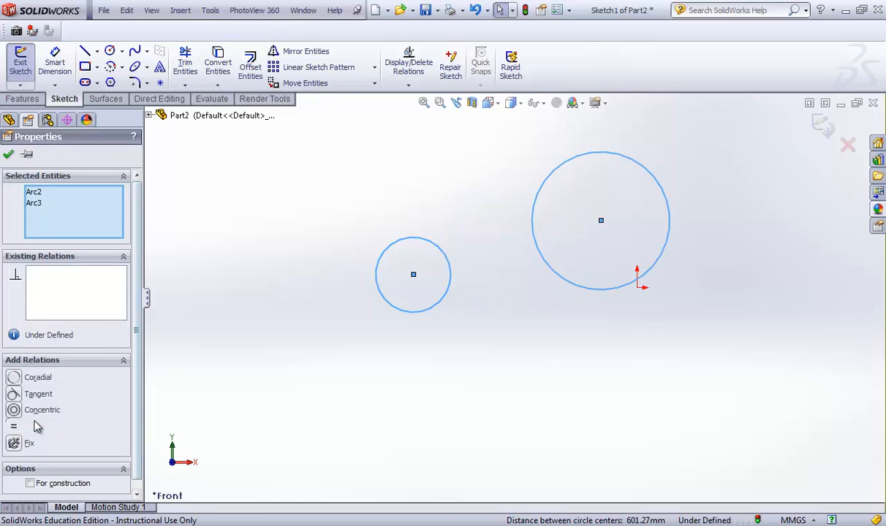
- Try a Concentric relation and an Equal relation on the two circles, undoing each one, and clear the selection
{"action": "left_click", "coordinate": [14, 411]}
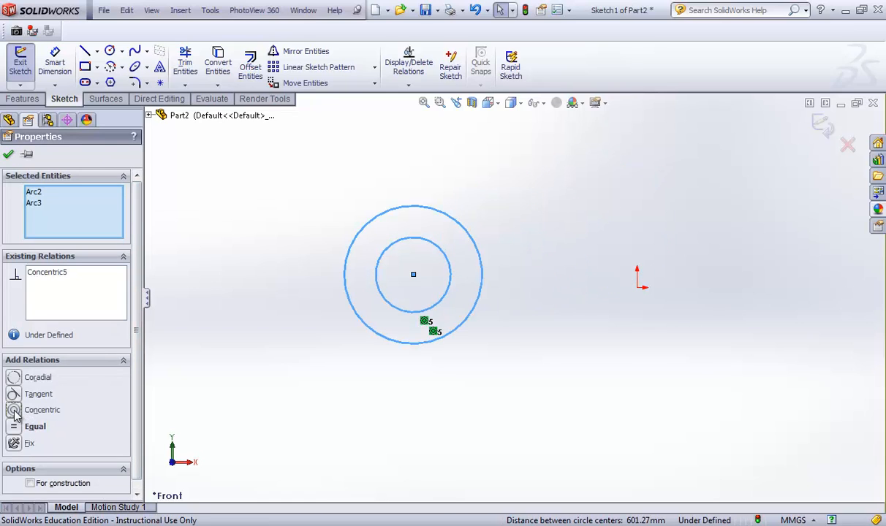
{"action": "key", "text": "ctrl+z"}
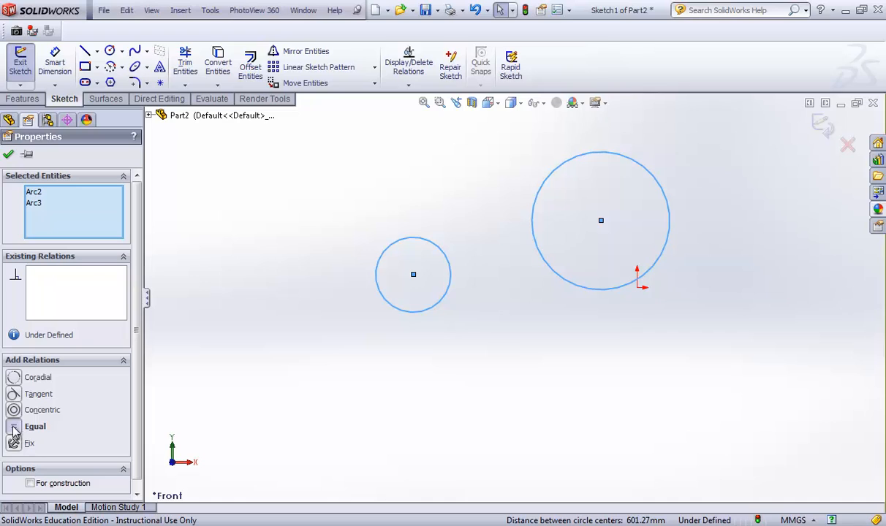
{"action": "left_click", "coordinate": [14, 427]}
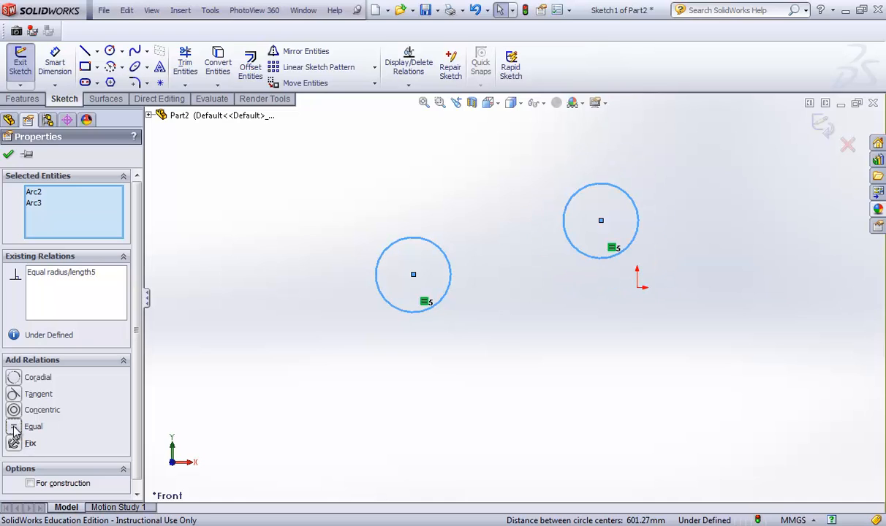
{"action": "key", "text": "ctrl+z"}
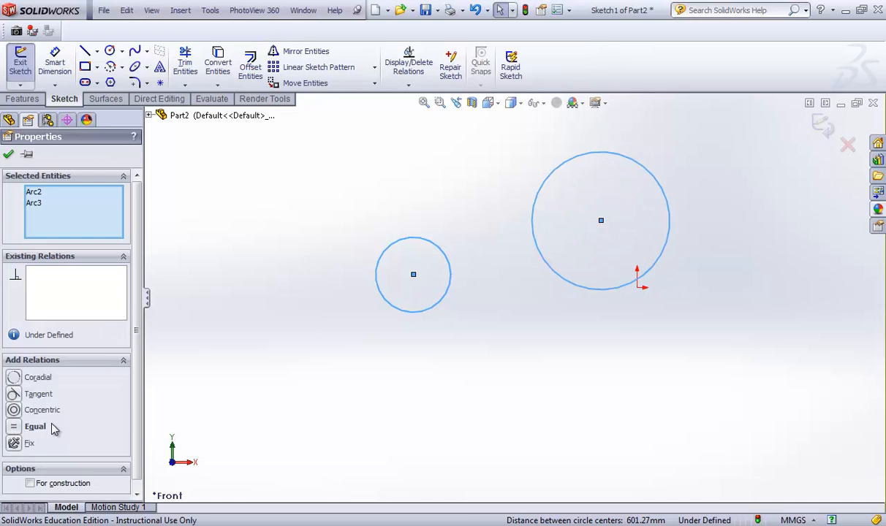
{"action": "left_click", "coordinate": [461, 387]}
{"action": "scroll", "coordinate": [484, 366], "scroll_direction": "up", "scroll_amount": 2}
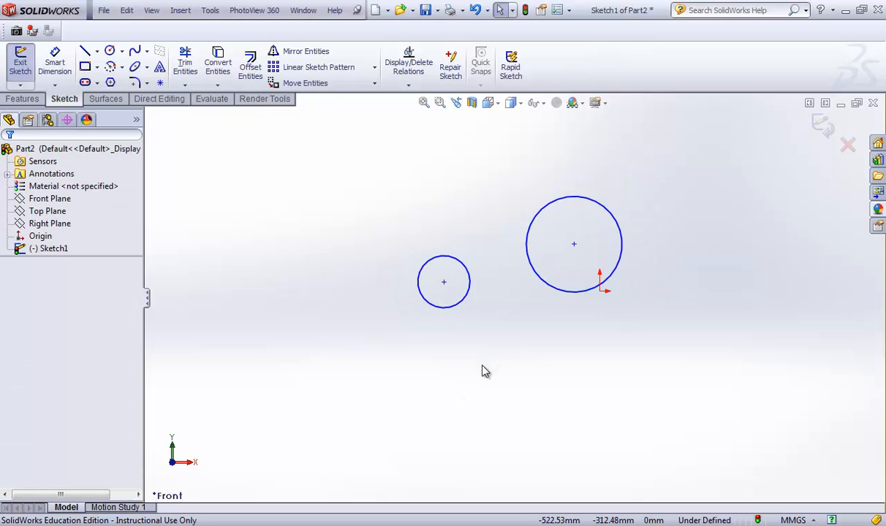
{"action": "scroll", "coordinate": [495, 324], "scroll_direction": "down", "scroll_amount": 2}
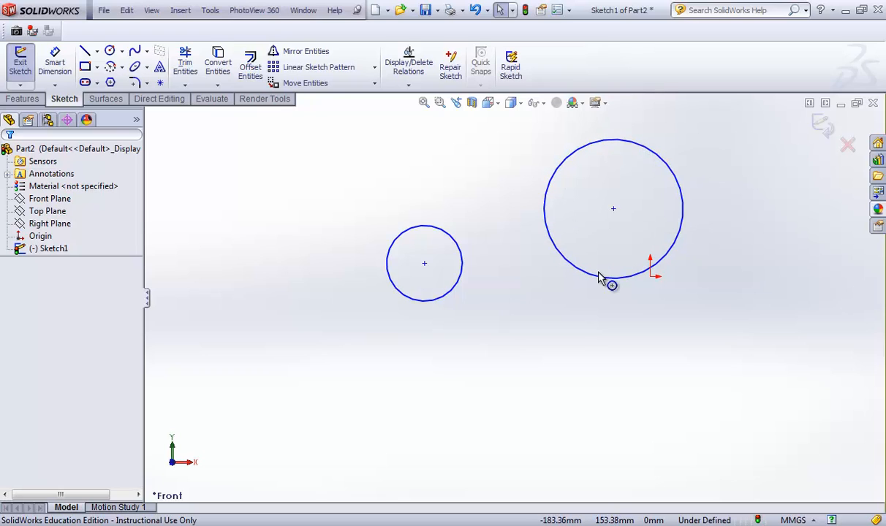
{"action": "scroll", "coordinate": [515, 307], "scroll_direction": "up", "scroll_amount": 2}
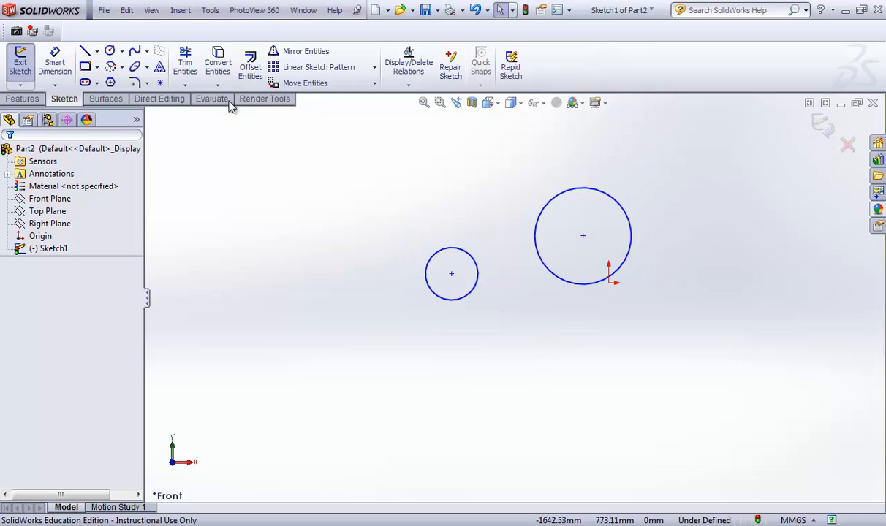
{"action": "left_click", "coordinate": [110, 52]}
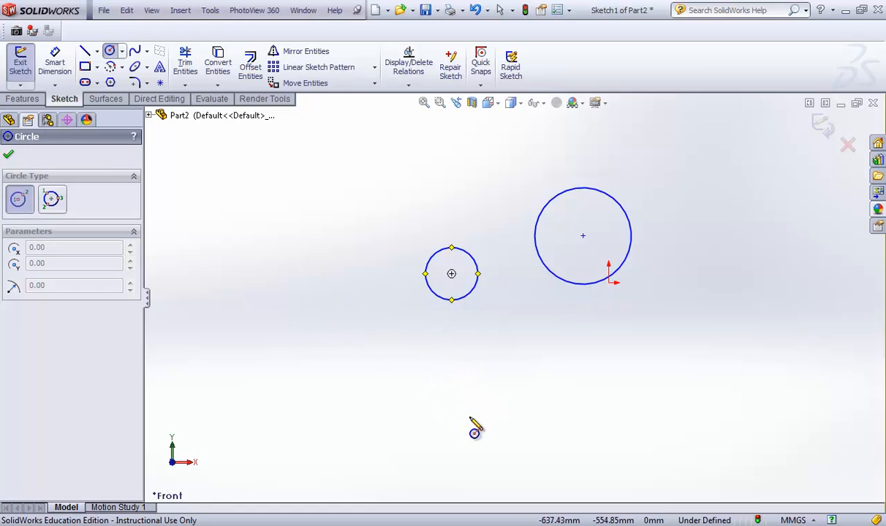
{"action": "key", "text": "Escape"}
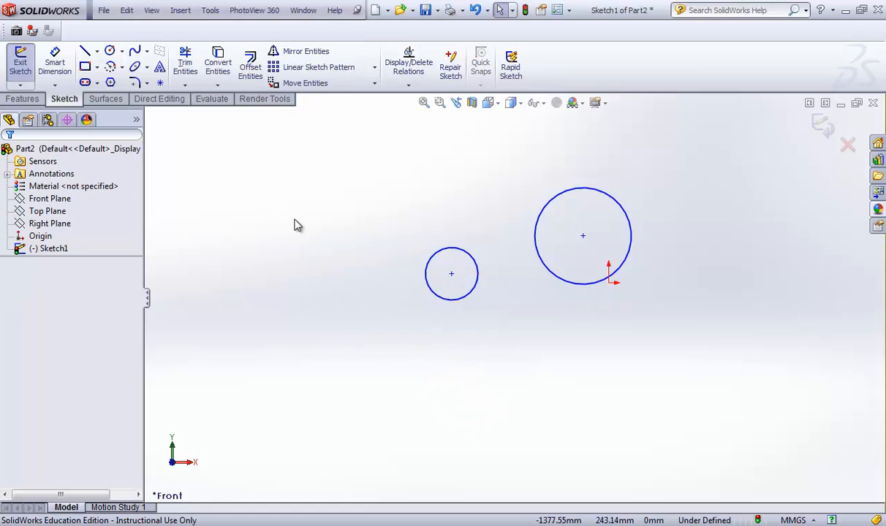
- Select both circles together and delete them from the sketch
{"action": "left_click_drag", "start_coordinate": [350, 154], "coordinate": [776, 409]}
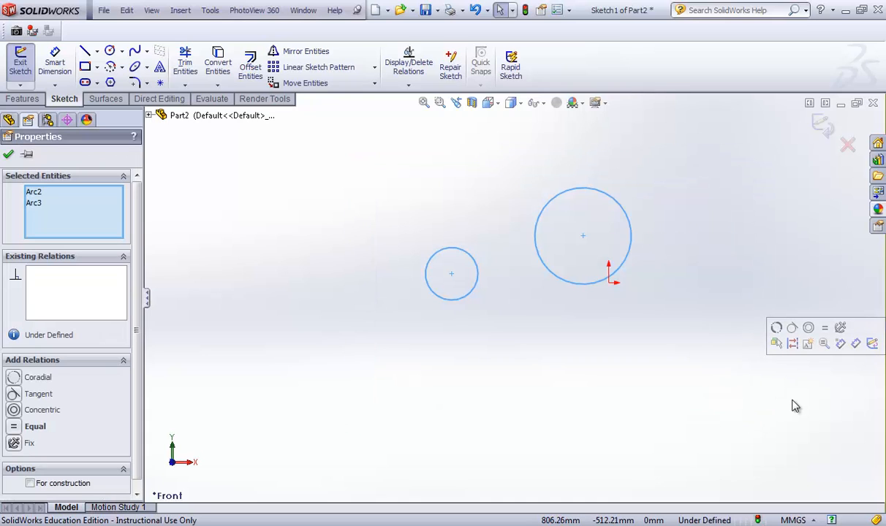
{"action": "key", "text": "Delete"}
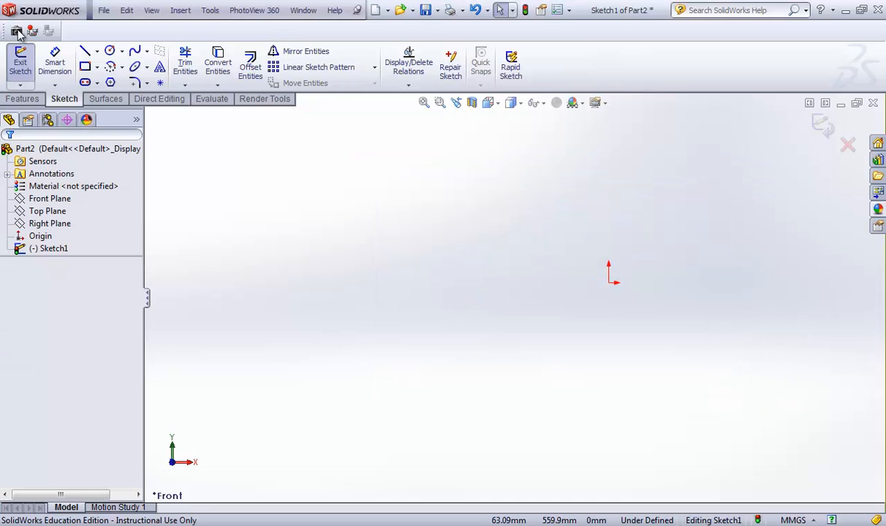
- Sketch a slanted line about 736 mm long at about 56°, and a longer, nearly parallel line between it and the origin
{"action": "left_click", "coordinate": [85, 55]}
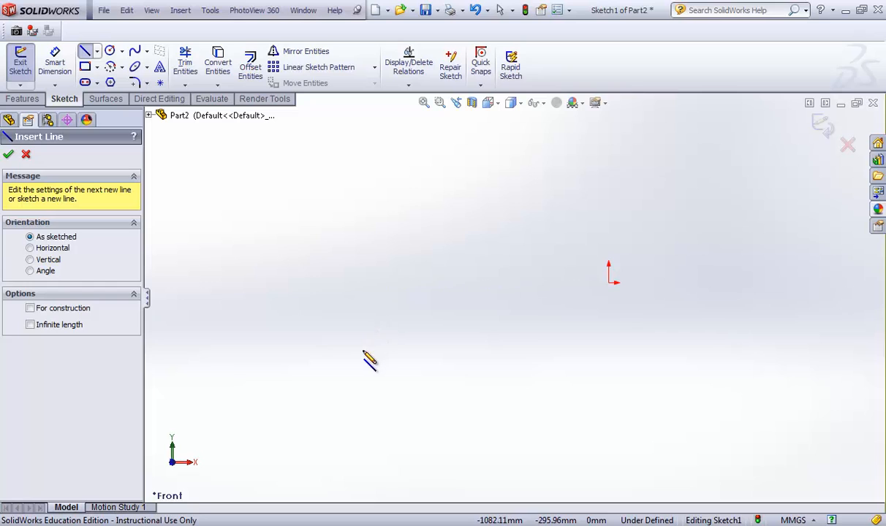
{"action": "left_click", "coordinate": [363, 349]}
{"action": "left_click", "coordinate": [456, 211]}
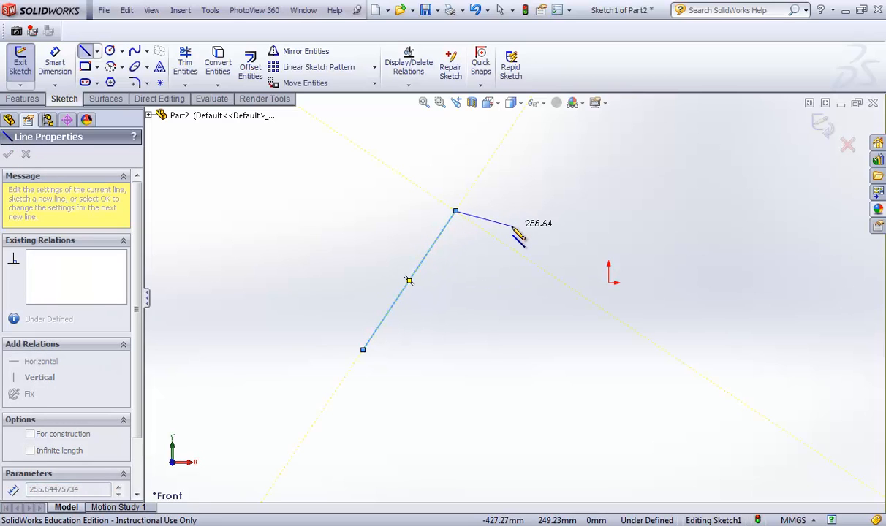
{"action": "key", "text": "Escape"}
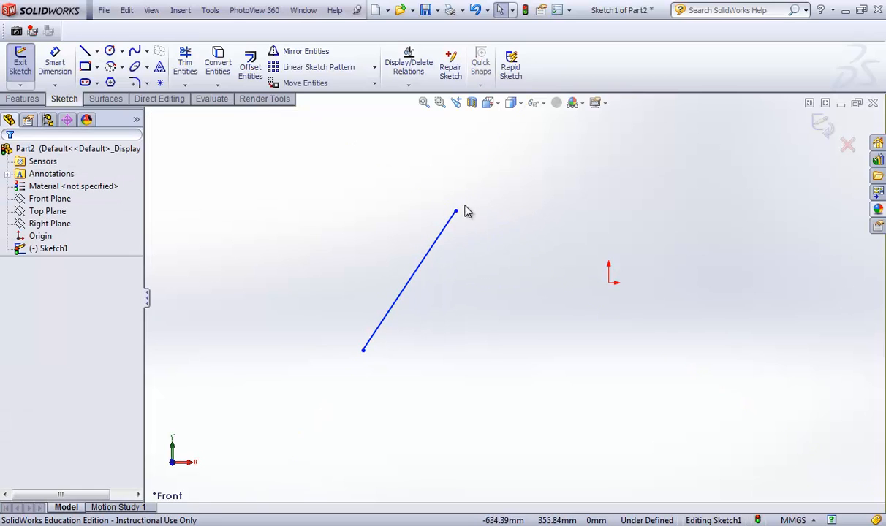
{"action": "left_click", "coordinate": [85, 51]}
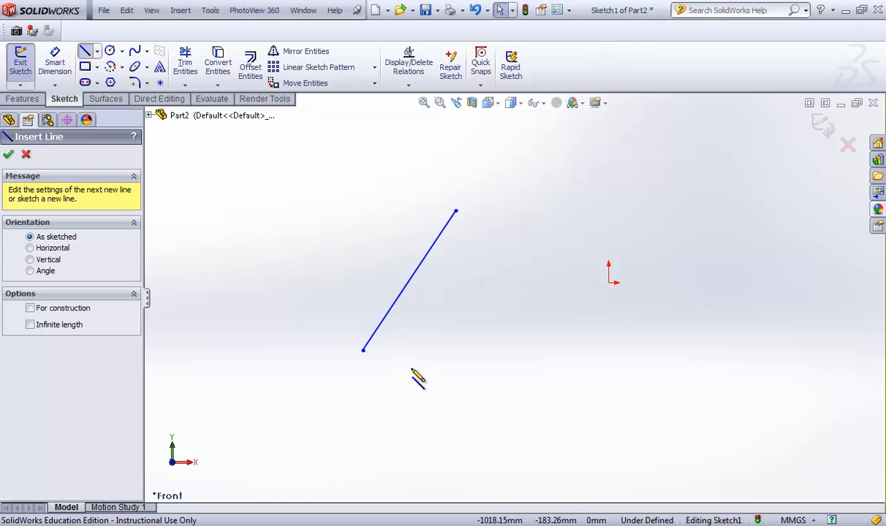
{"action": "left_click", "coordinate": [446, 402]}
{"action": "left_click", "coordinate": [625, 164]}
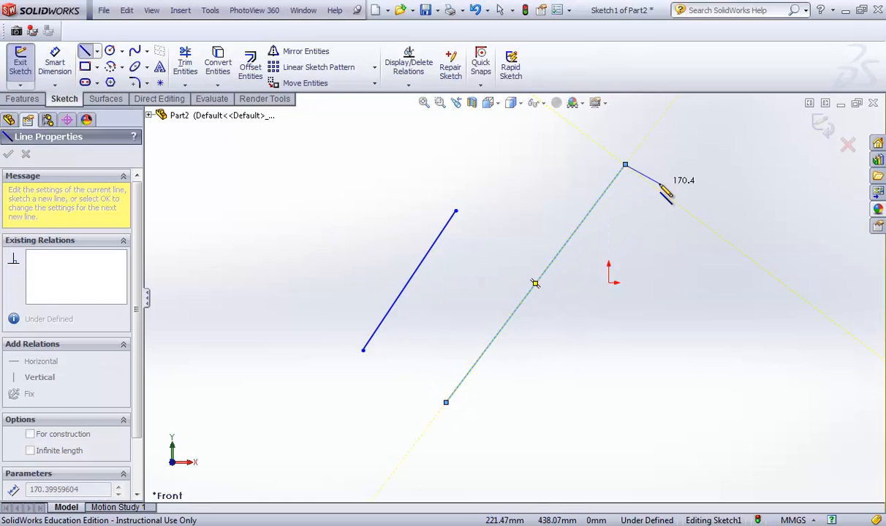
{"action": "key", "text": "Escape"}
- Apply an Equal relation to the two slanted lines
{"action": "left_click", "coordinate": [427, 254]}
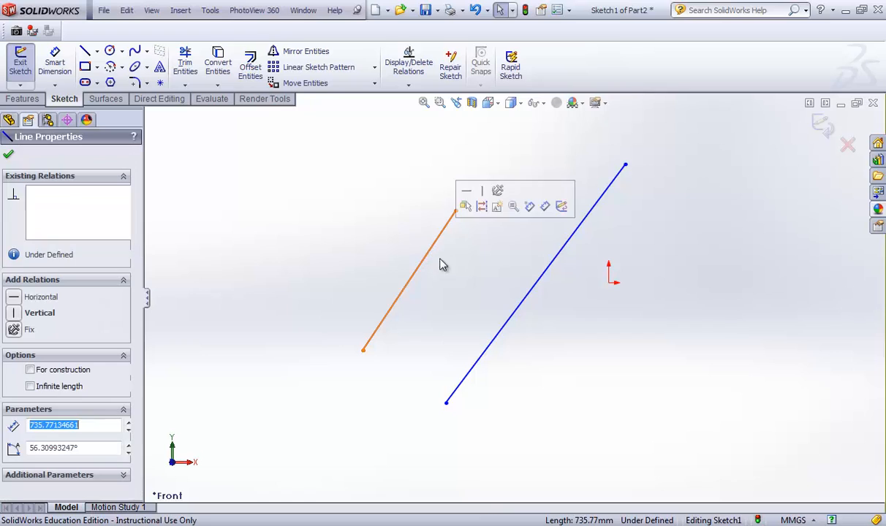
{"action": "left_click", "coordinate": [550, 278], "text": "ctrl"}
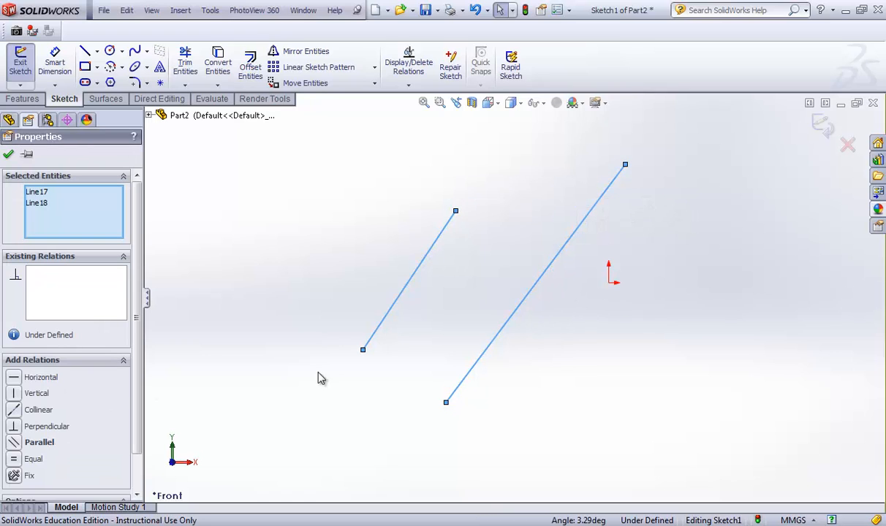
{"action": "left_click", "coordinate": [15, 460]}
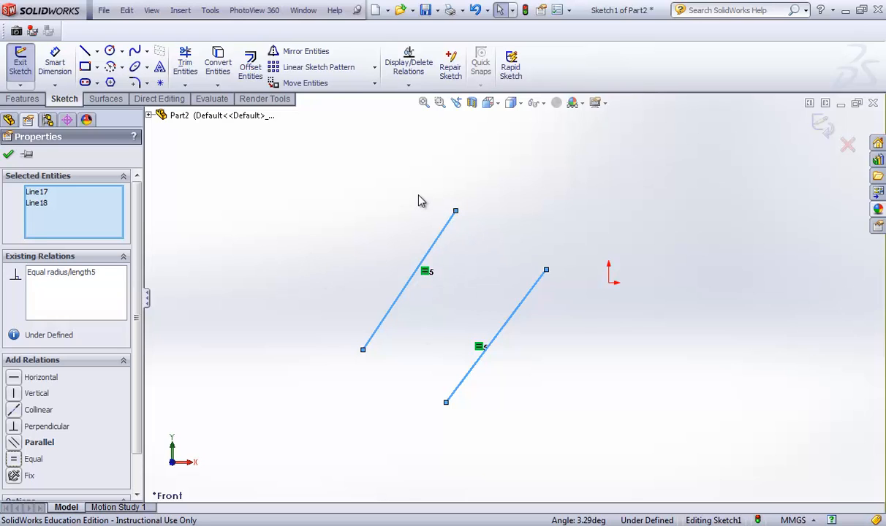
{"action": "left_click", "coordinate": [9, 156]}
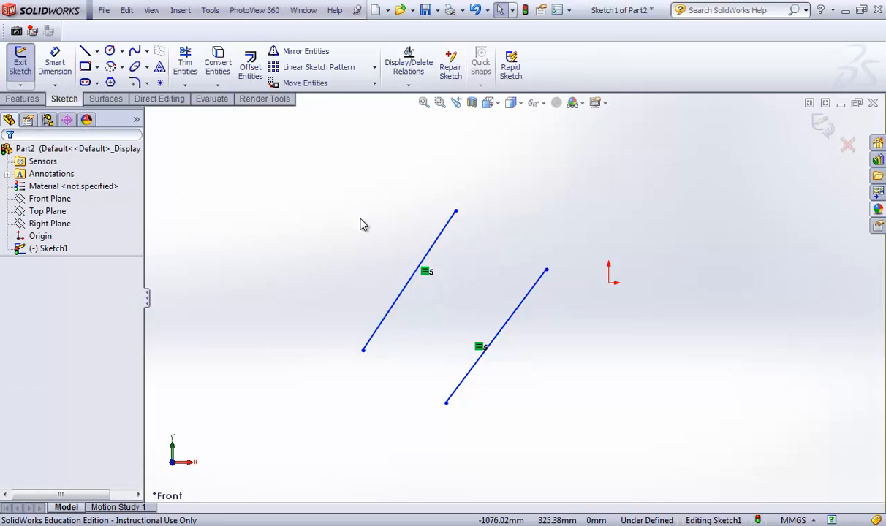
- Sketch a short third line about 250 mm long at 45° to the lower right of the two slanted lines
{"action": "left_click", "coordinate": [86, 53]}
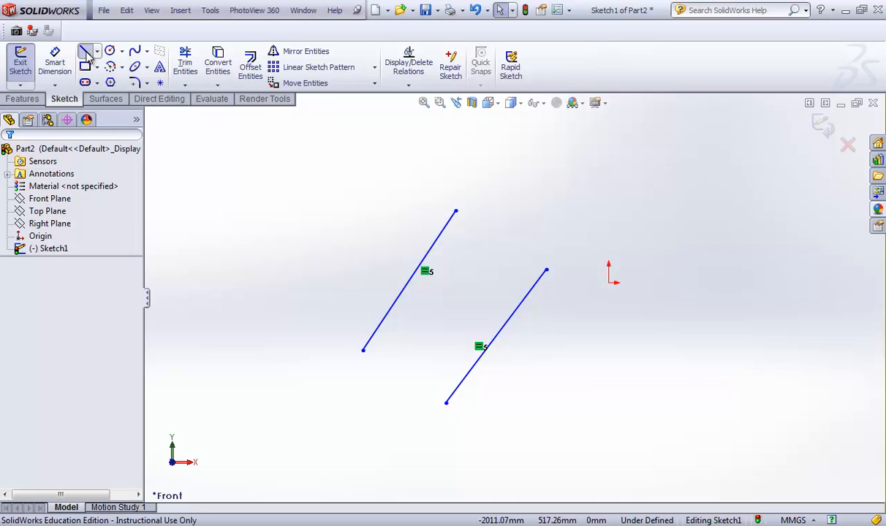
{"action": "left_click", "coordinate": [517, 429]}
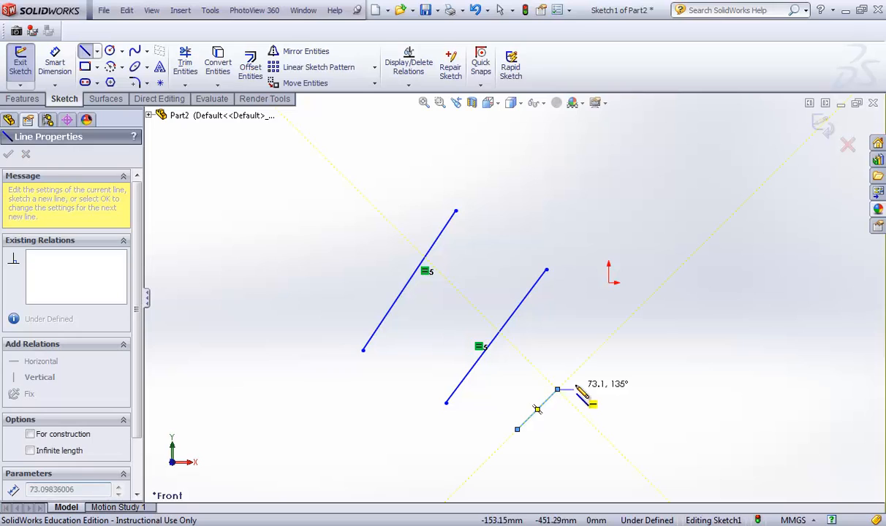
{"action": "left_click", "coordinate": [557, 390]}
{"action": "key", "text": "Escape"}
{"action": "key", "text": "Escape"}
- Apply an Equal relation between the short third line and the middle slanted line, and clear the selection
{"action": "left_click", "coordinate": [538, 409]}
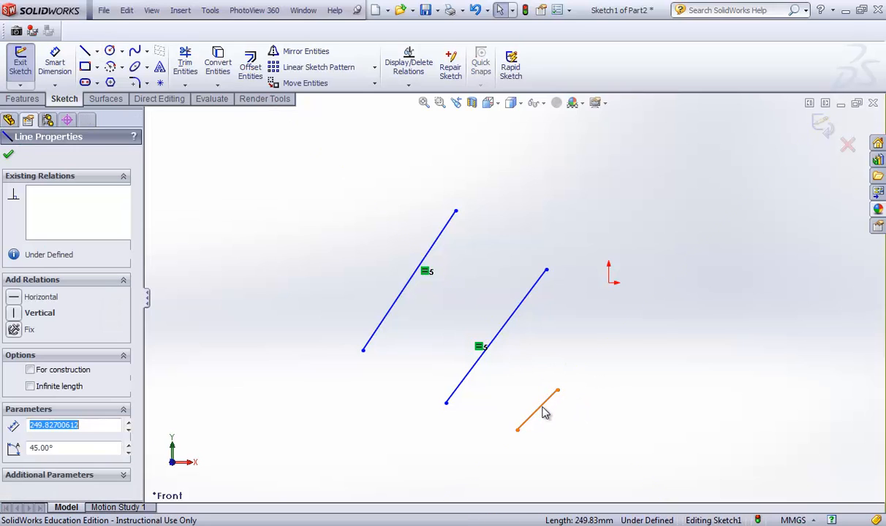
{"action": "left_click", "coordinate": [513, 330], "text": "ctrl"}
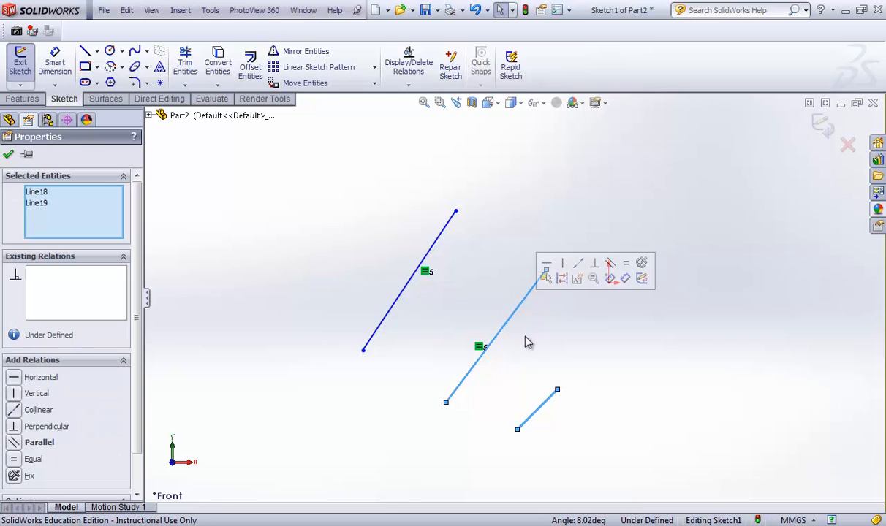
{"action": "left_click", "coordinate": [16, 460]}
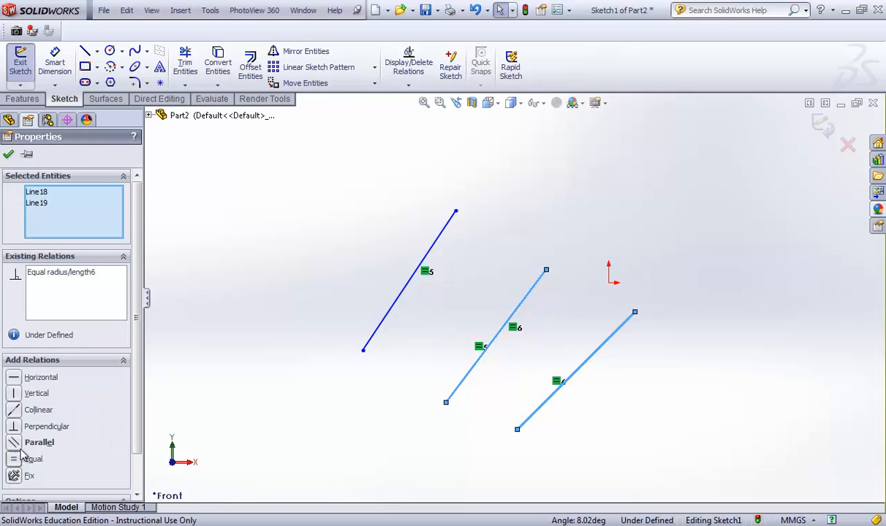
{"action": "left_click", "coordinate": [626, 412]}
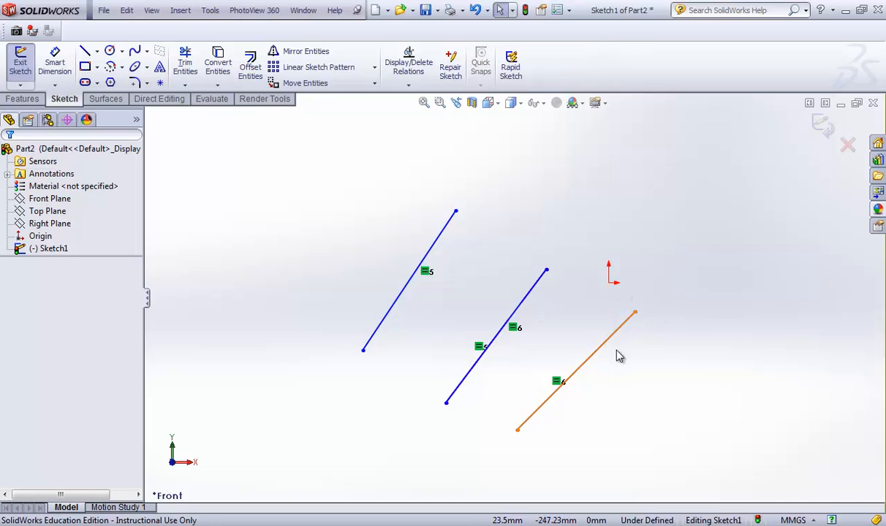
- Select all three slanted lines together and delete them from the sketch
{"action": "scroll", "coordinate": [614, 343], "scroll_direction": "up", "scroll_amount": 2}
{"action": "mouse_move", "coordinate": [366, 207]}
{"action": "left_mouse_down"}
{"action": "mouse_move", "coordinate": [724, 437]}
{"action": "mouse_move", "coordinate": [720, 418]}
{"action": "left_mouse_up"}
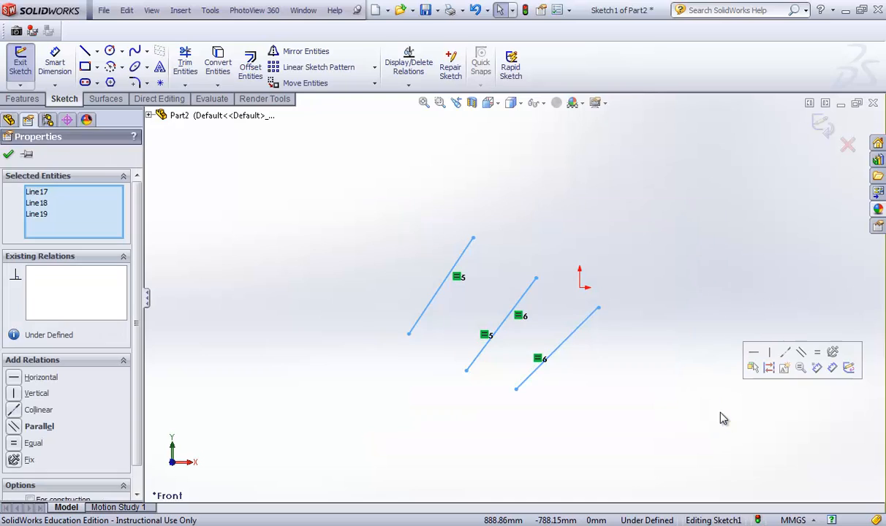
{"action": "key", "text": "Delete"}
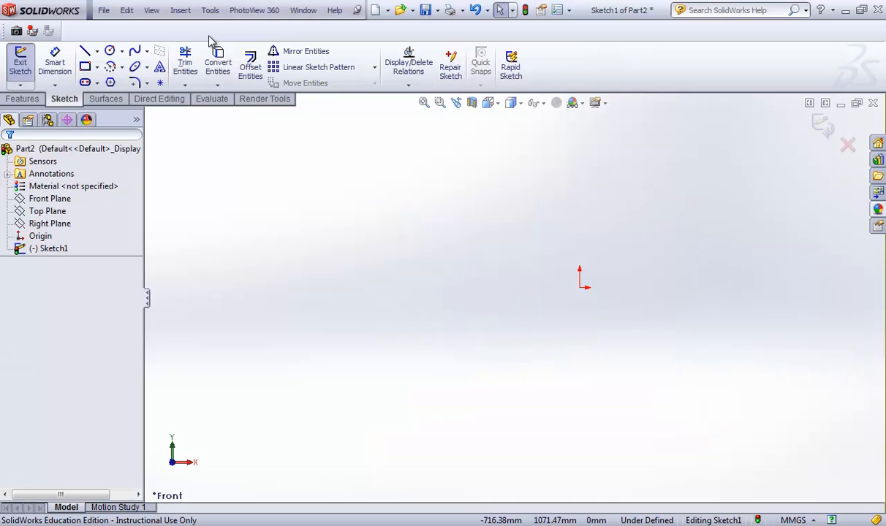
- Sketch a circle in the empty area left of the origin
{"action": "left_click", "coordinate": [110, 51]}
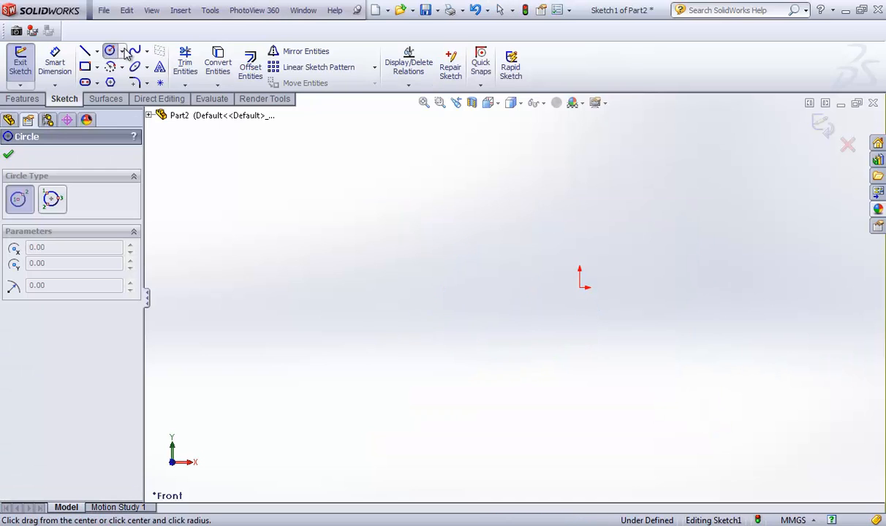
{"action": "left_click", "coordinate": [400, 271]}
{"action": "left_click", "coordinate": [401, 342]}
{"action": "key", "text": "Escape"}
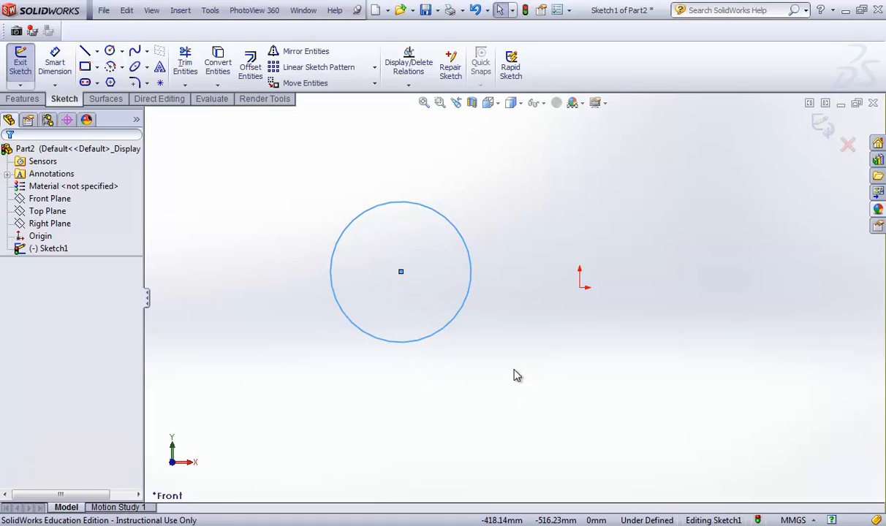
- Sketch a steep line about 1456 mm long at about 72° between the circle and the origin, dismissing the unsaved-document notification
{"action": "left_click", "coordinate": [85, 52]}
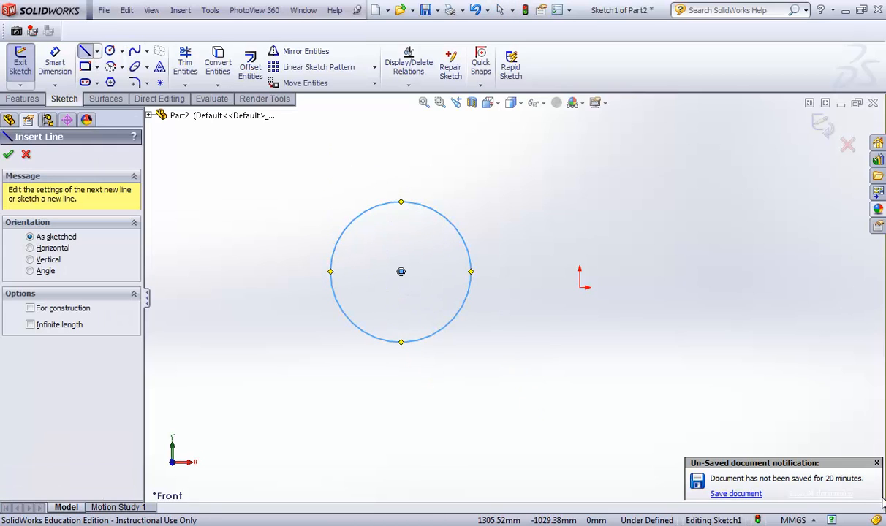
{"action": "left_click", "coordinate": [878, 465]}
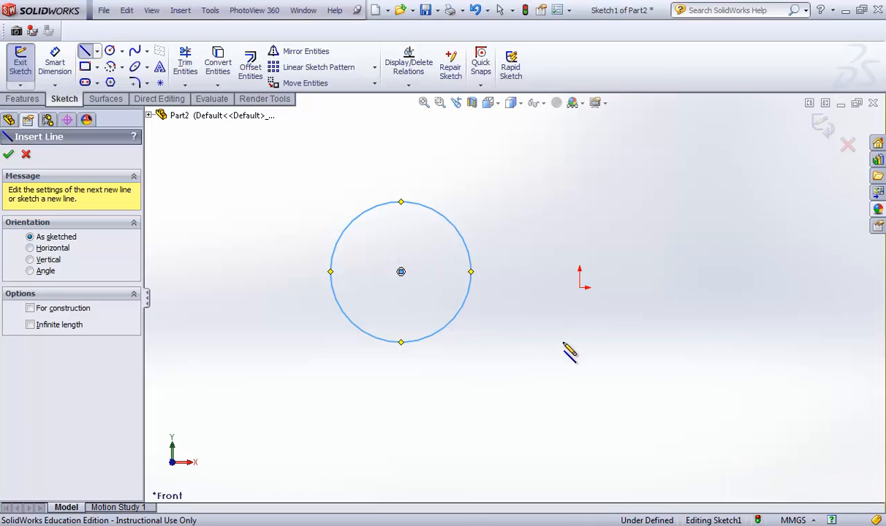
{"action": "left_click", "coordinate": [499, 401]}
{"action": "left_click", "coordinate": [572, 185]}
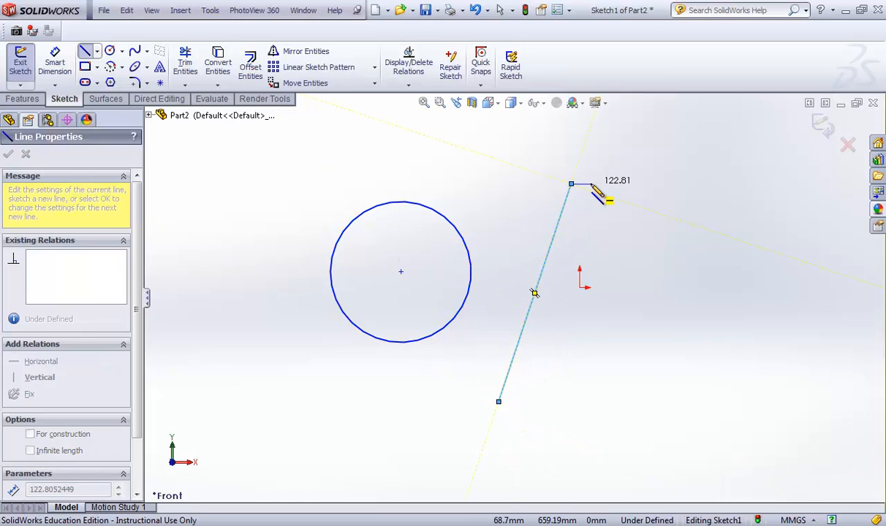
{"action": "key", "text": "Escape"}
{"action": "key", "text": "Escape"}
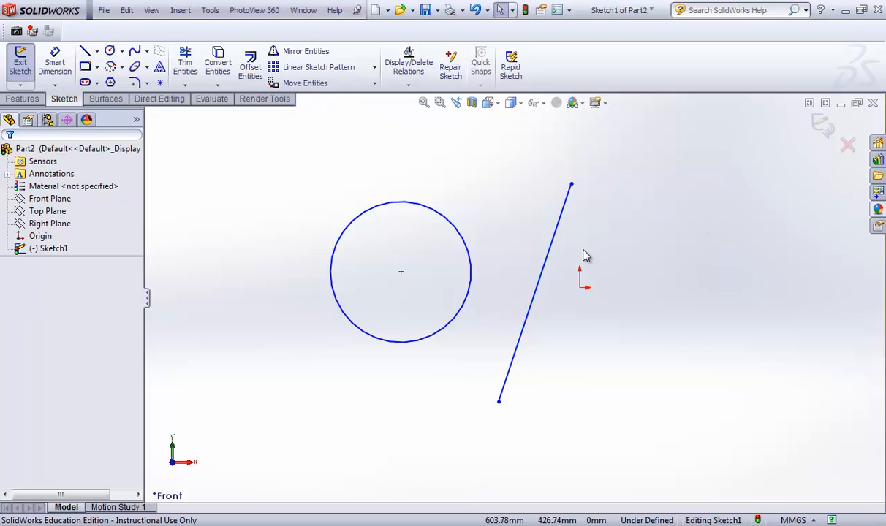
- Try a Tangent relation between the slanted line and the circle, and undo it
{"action": "left_click", "coordinate": [572, 205]}
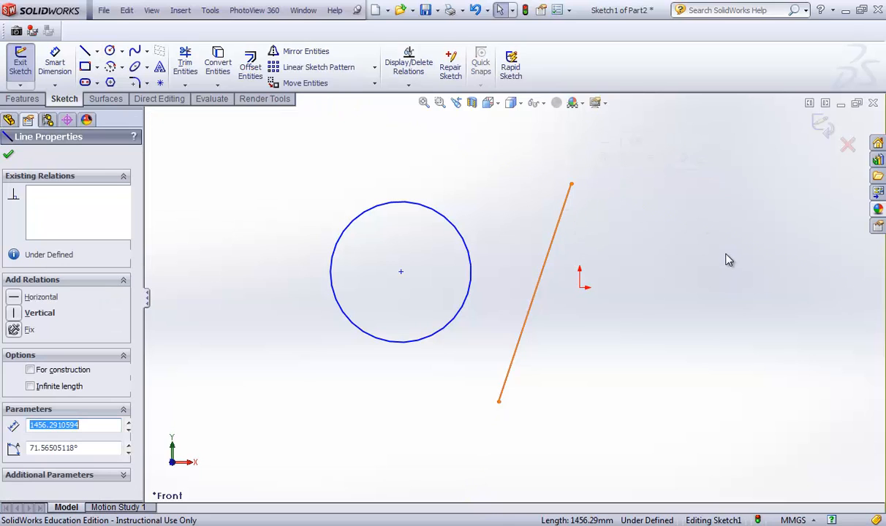
{"action": "left_click", "coordinate": [472, 287], "text": "ctrl"}
{"action": "left_click", "coordinate": [13, 380]}
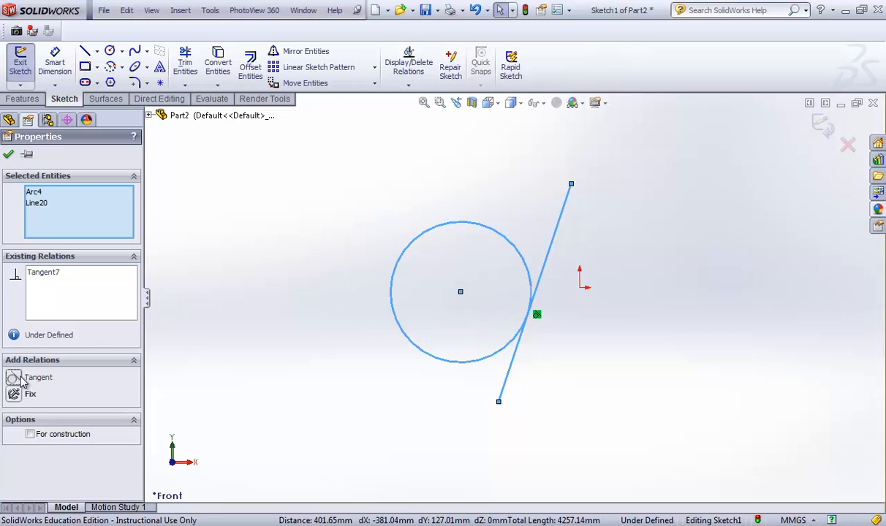
{"action": "key", "text": "ctrl+z"}
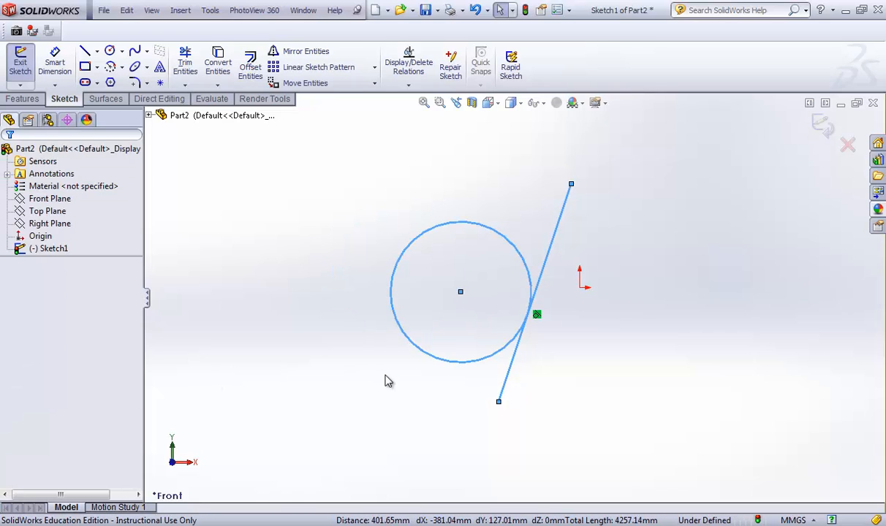
- Delete the slanted line and keep the circle
{"action": "left_click", "coordinate": [539, 313]}
{"action": "left_click", "coordinate": [536, 310]}
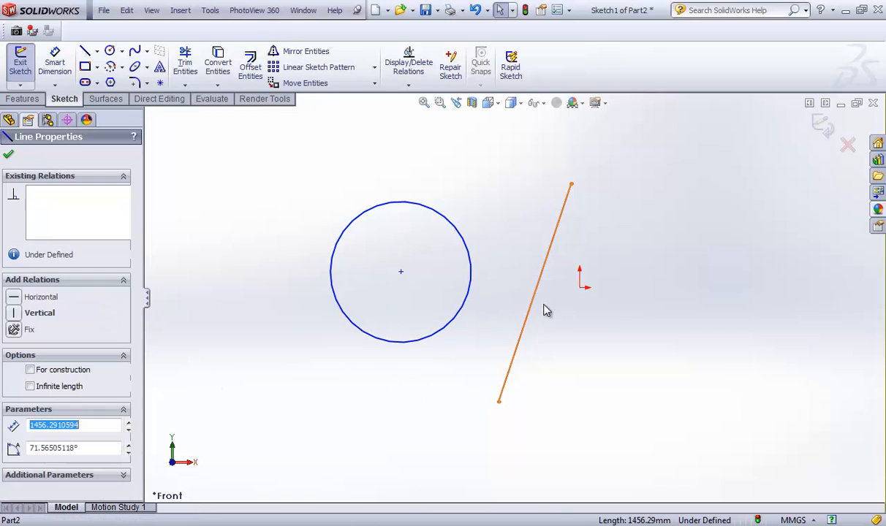
{"action": "key", "text": "Delete"}
- Sketch a line from below left of the circle that ends tangent on the circle's upper-left edge
{"action": "key", "text": "l"}
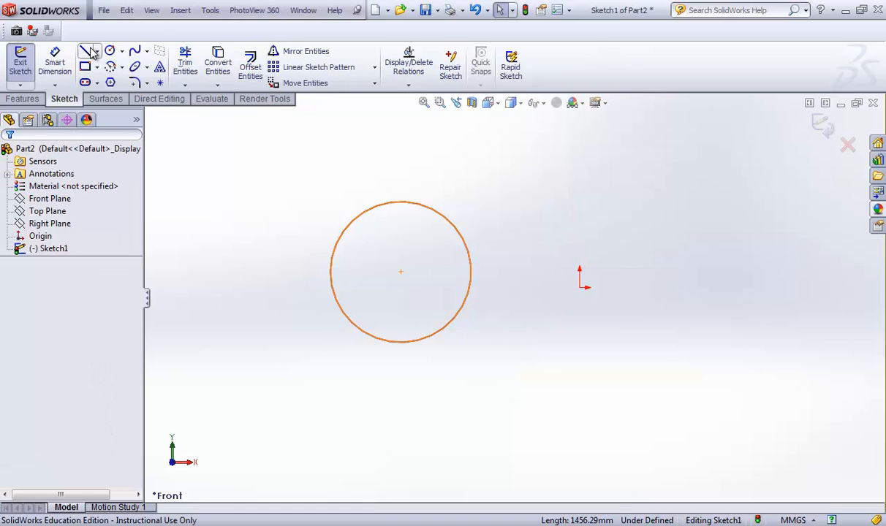
{"action": "left_click", "coordinate": [276, 378]}
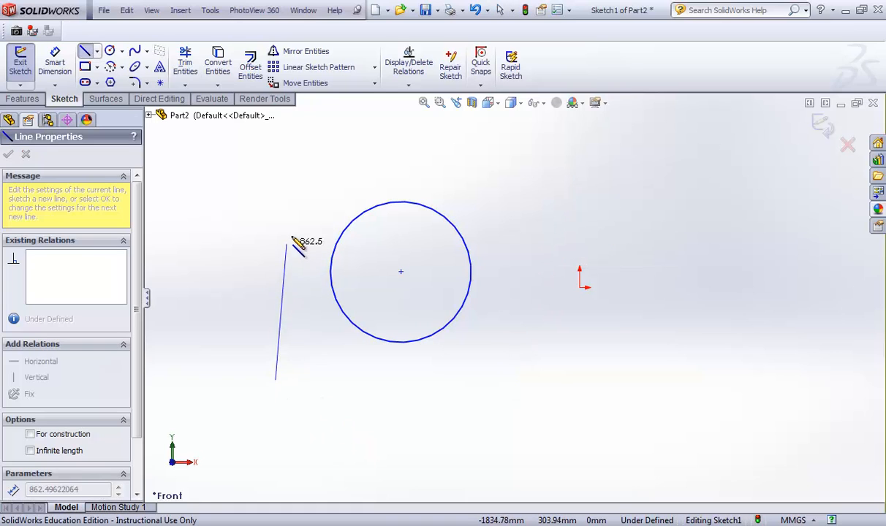
{"action": "left_click", "coordinate": [337, 243]}
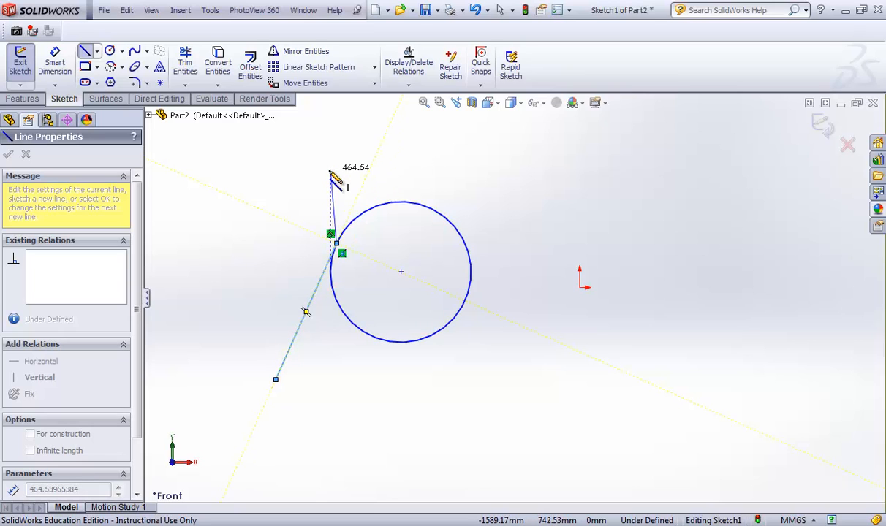
{"action": "key", "text": "Escape"}
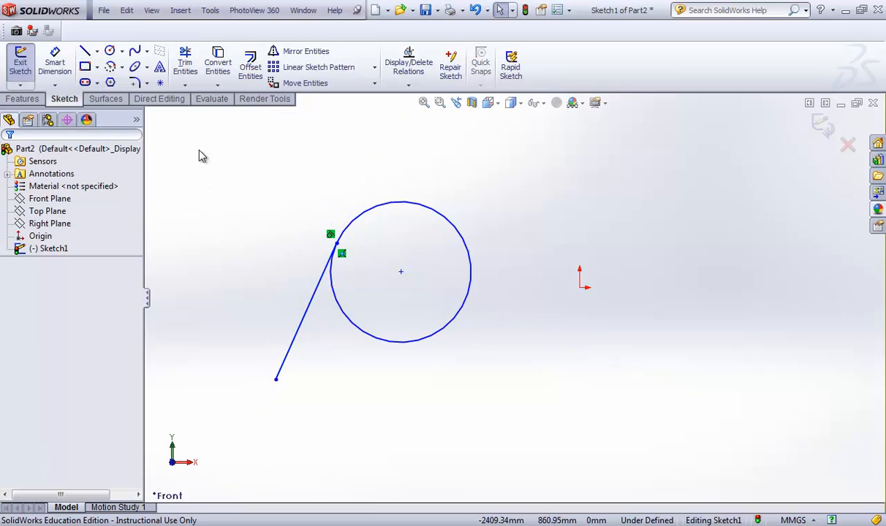
- Select the circle together with its tangent line and delete both
{"action": "left_click_drag", "start_coordinate": [197, 150], "coordinate": [580, 430]}
{"action": "key", "text": "Delete"}
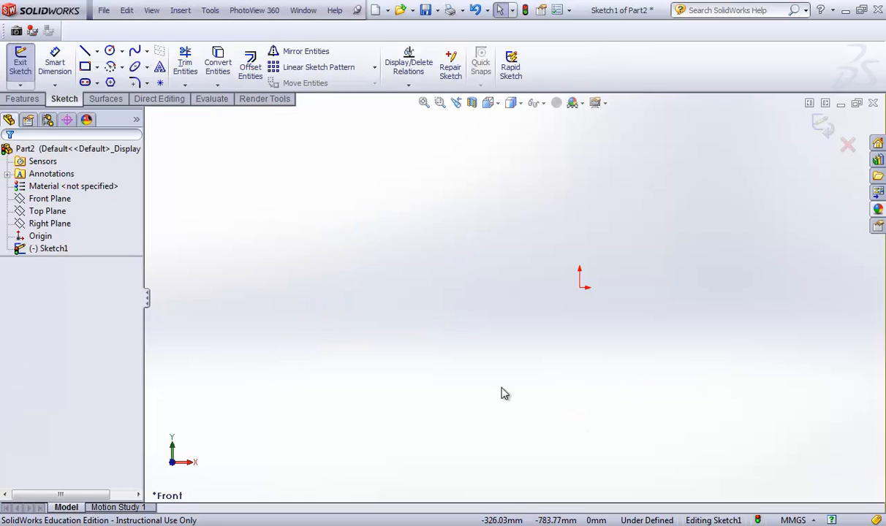
- Sketch a Center Rectangle centred on the origin, about 2670 mm wide and 1094 mm high
{"action": "left_click", "coordinate": [85, 67]}
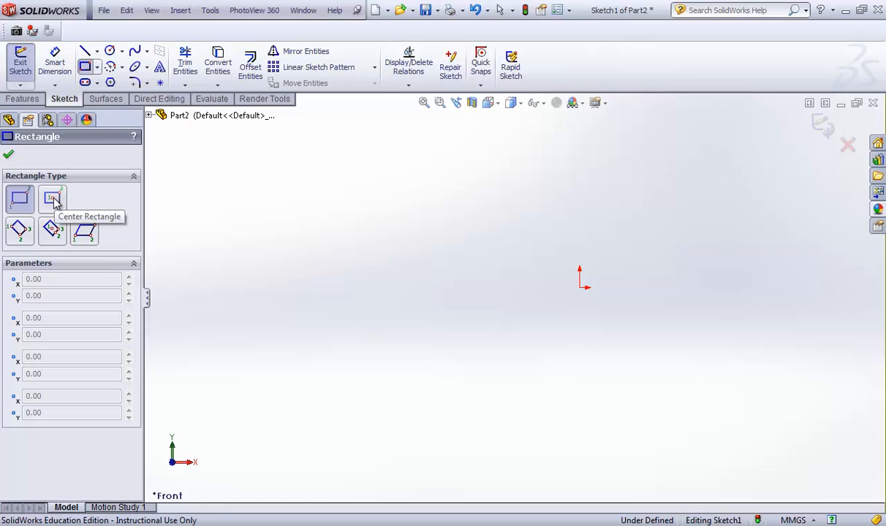
{"action": "left_click", "coordinate": [53, 200]}
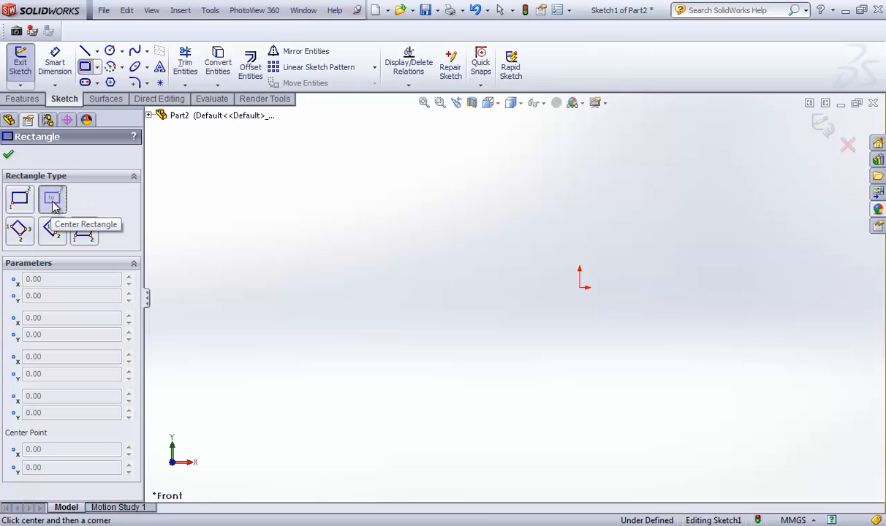
{"action": "left_click", "coordinate": [579, 287]}
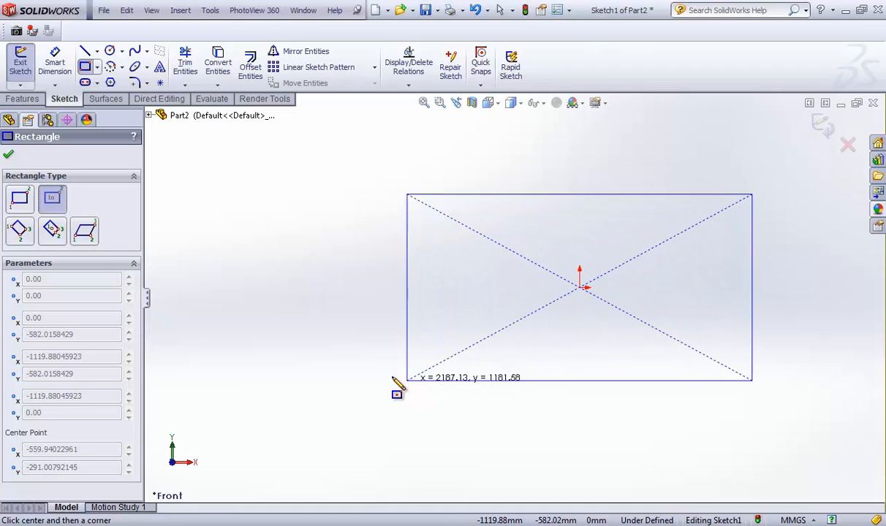
{"action": "left_click", "coordinate": [369, 373]}
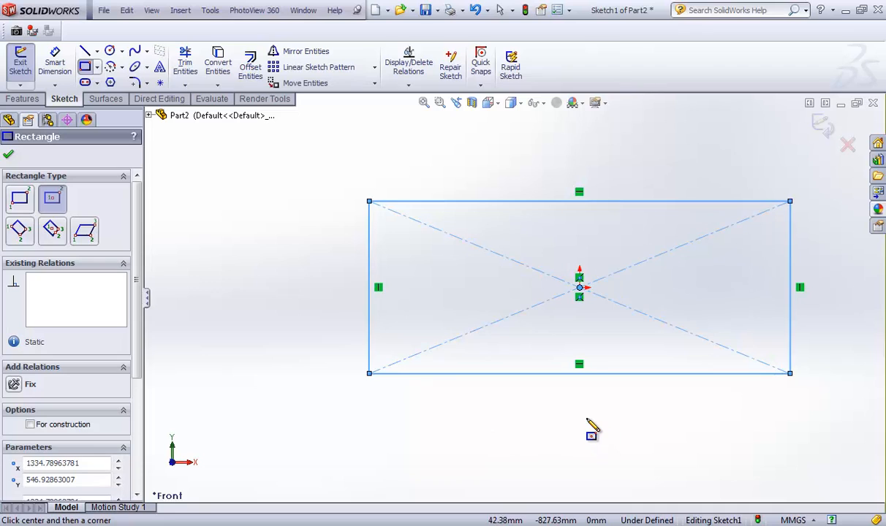
{"action": "scroll", "coordinate": [668, 389], "scroll_direction": "up", "scroll_amount": 1}
{"action": "scroll", "coordinate": [668, 391], "scroll_direction": "down", "scroll_amount": 2}
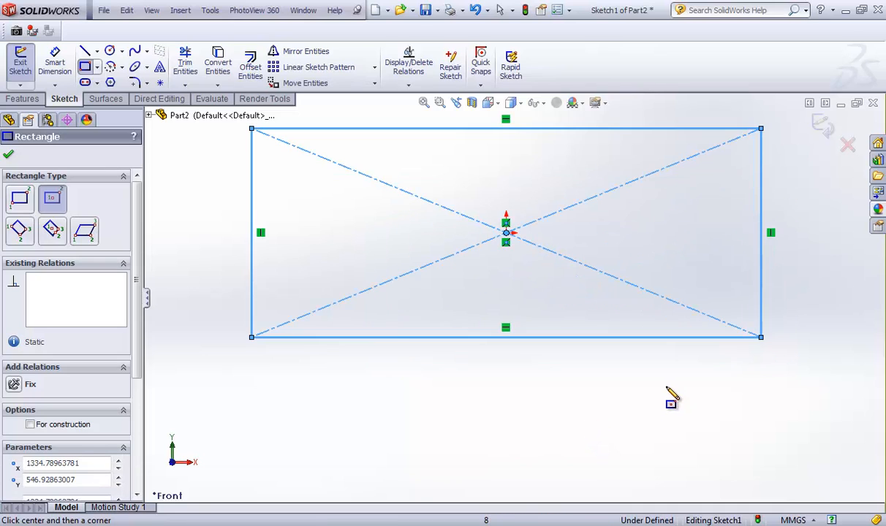
{"action": "scroll", "coordinate": [664, 375], "scroll_direction": "up", "scroll_amount": 1}
{"action": "scroll", "coordinate": [669, 380], "scroll_direction": "up", "scroll_amount": 1}
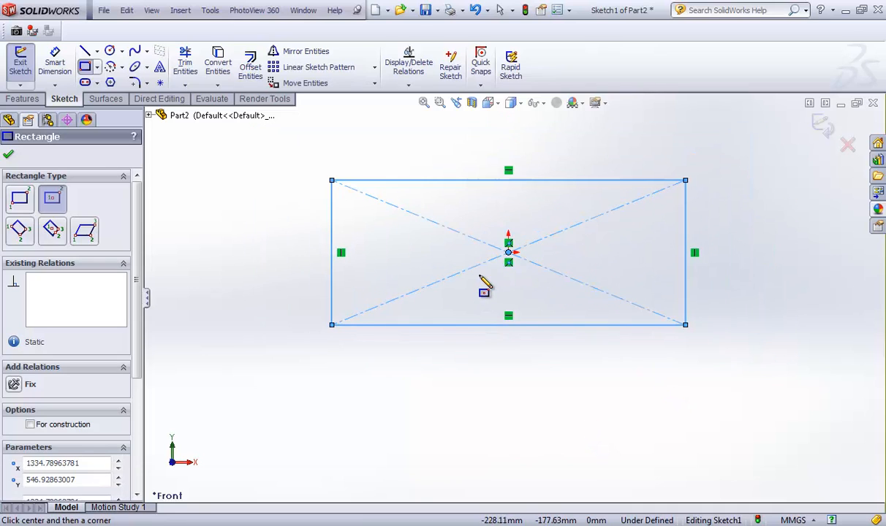
{"action": "scroll", "coordinate": [471, 227], "scroll_direction": "up", "scroll_amount": 1}
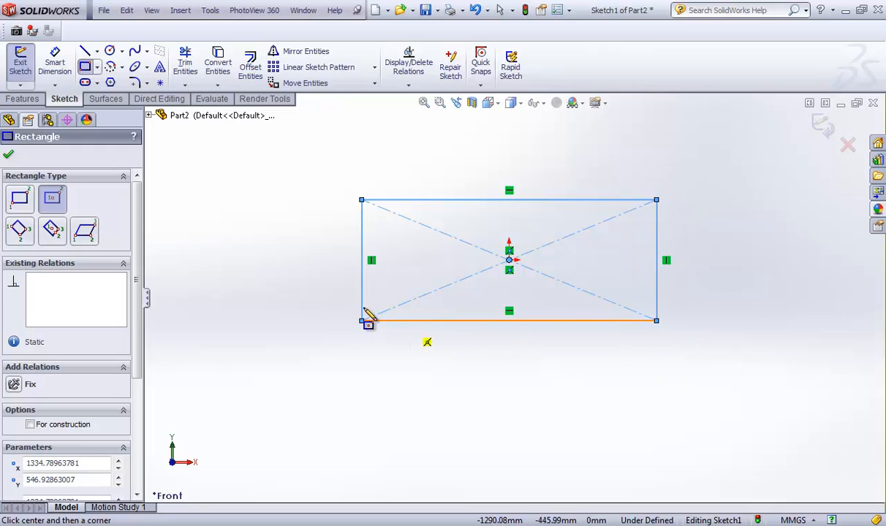
- Sketch a circle of about 338 mm radius on the rectangle's upper-left corner and another of about 336 mm radius outside its lower-left corner
{"action": "left_click", "coordinate": [110, 51]}
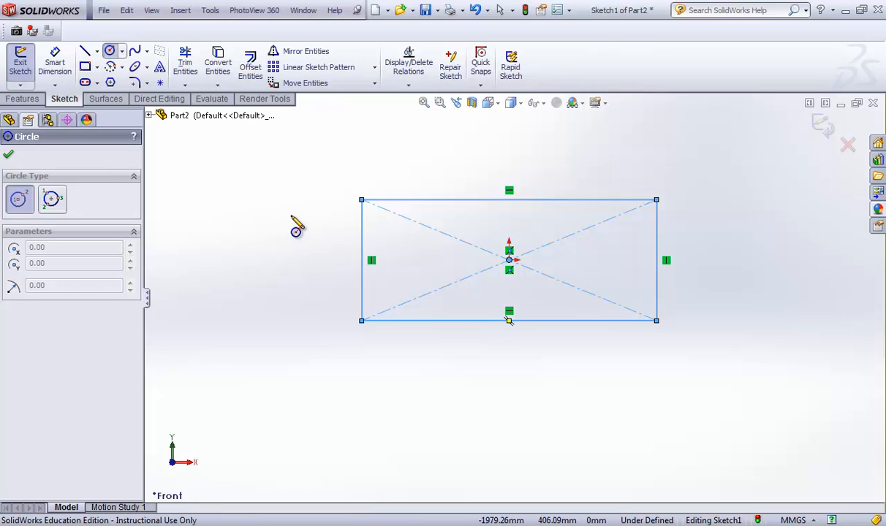
{"action": "left_click", "coordinate": [361, 199]}
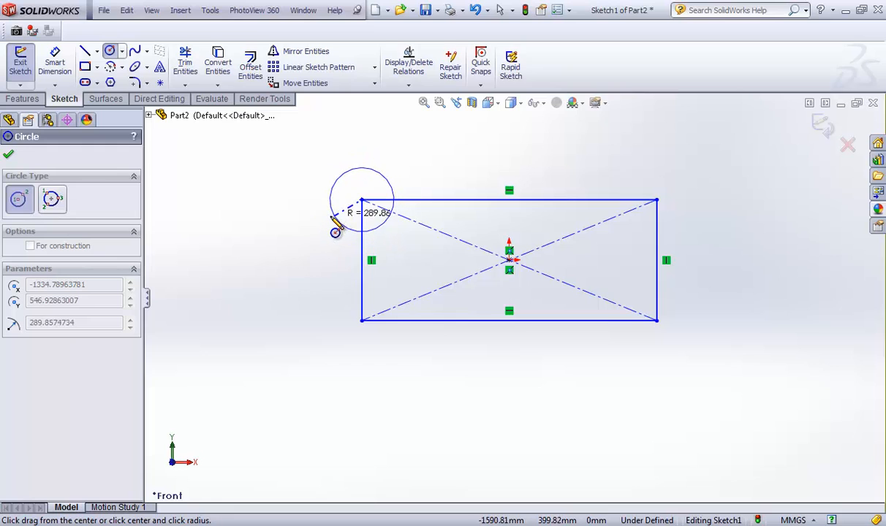
{"action": "left_click", "coordinate": [333, 227]}
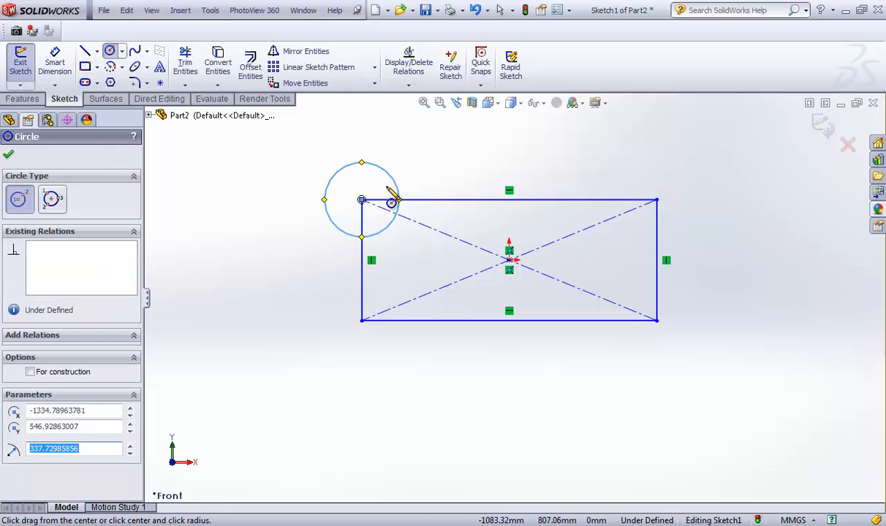
{"action": "left_click", "coordinate": [301, 346]}
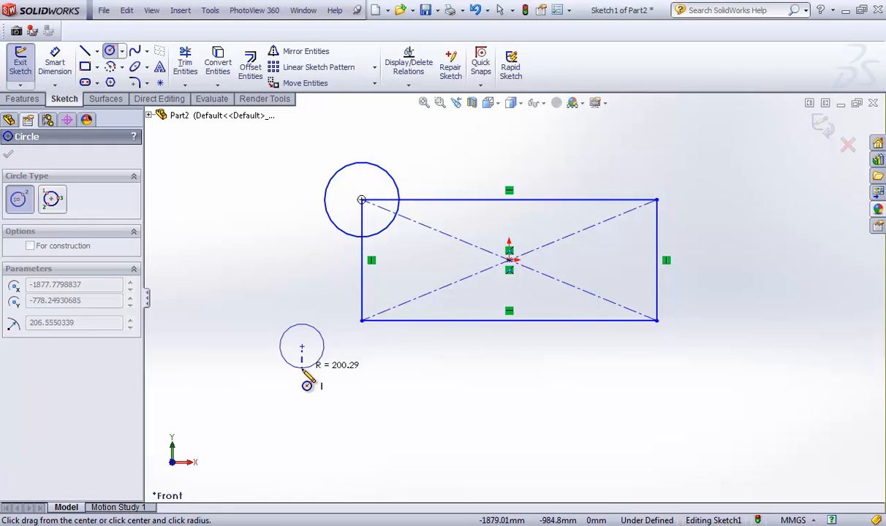
{"action": "left_click", "coordinate": [295, 384]}
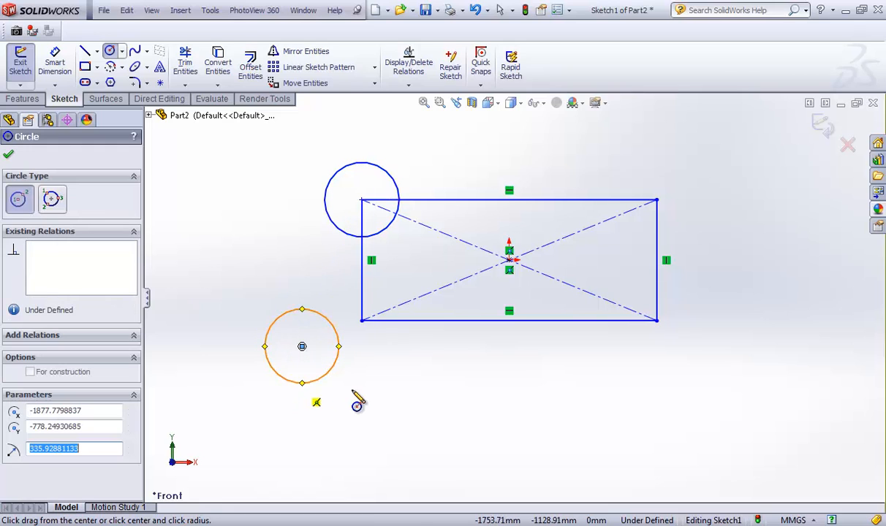
- Sketch a circle of about 338 mm radius outside the rectangle's lower-right corner and a much smaller one outside its upper-right corner
{"action": "left_click", "coordinate": [700, 342]}
{"action": "left_click", "coordinate": [699, 380]}
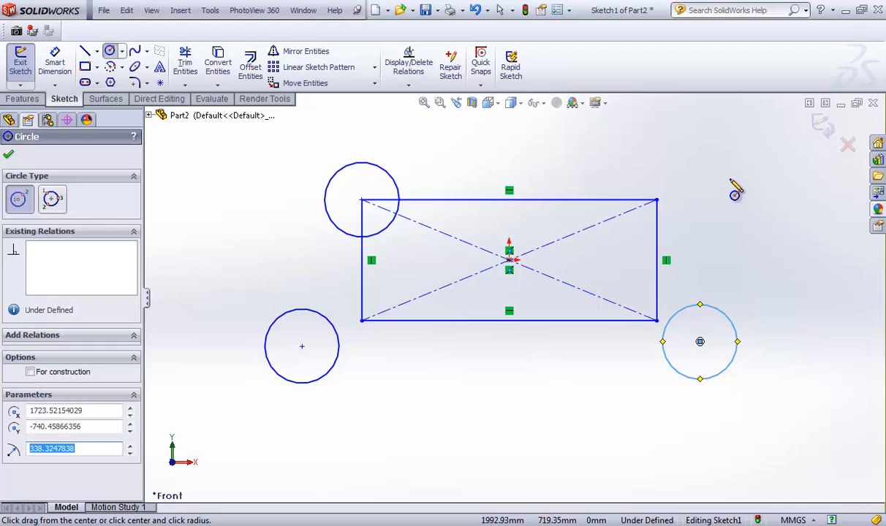
{"action": "key", "text": "Escape"}
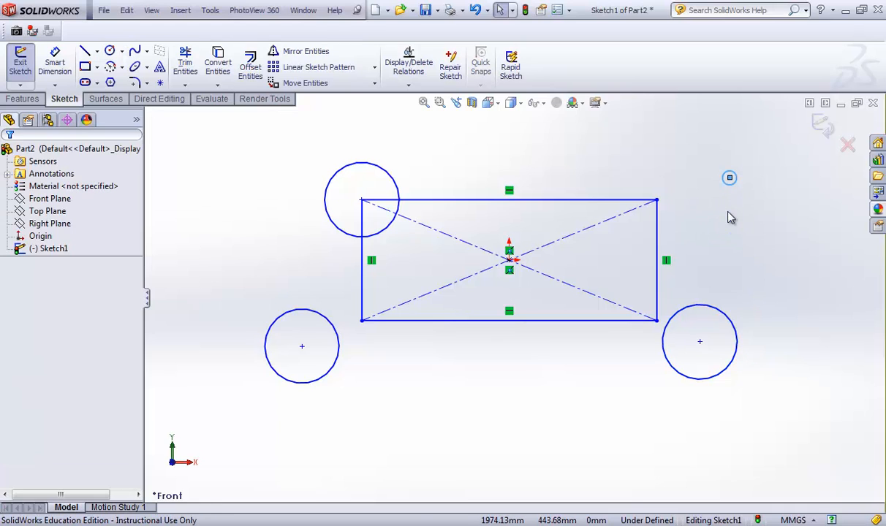
- Merge the centres of the upper-right, lower-right and lower-left circles with their nearest rectangle corners
{"action": "left_click", "coordinate": [729, 178]}
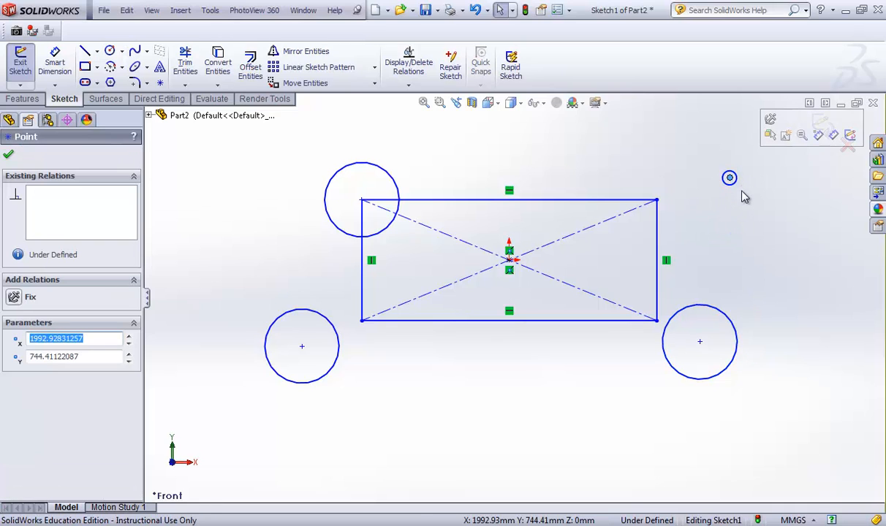
{"action": "left_click", "coordinate": [656, 200], "text": "ctrl"}
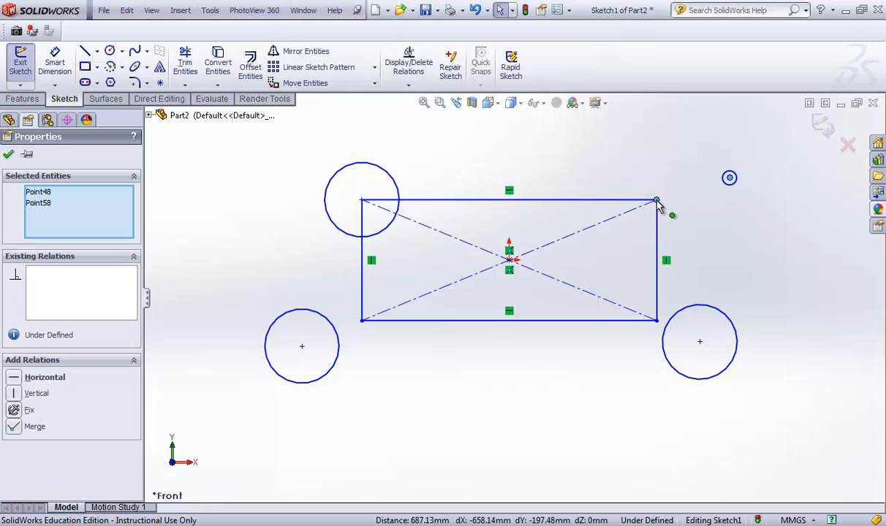
{"action": "left_click", "coordinate": [15, 428]}
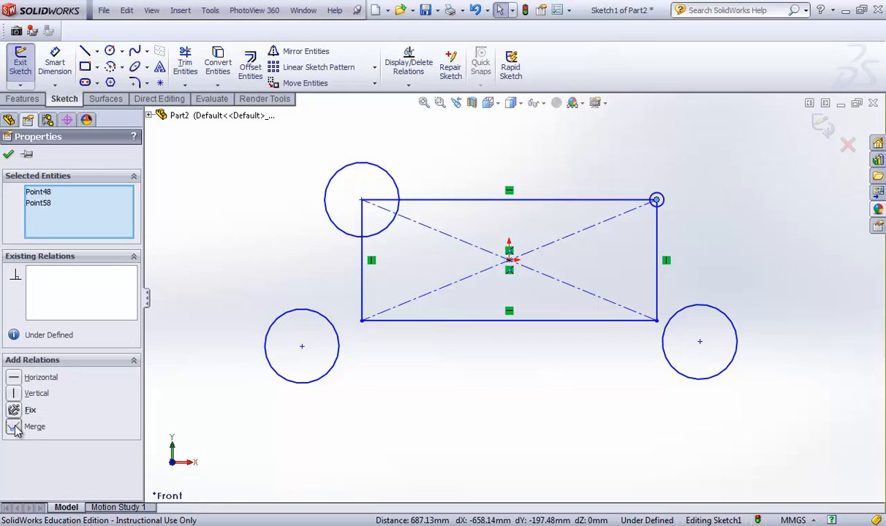
{"action": "left_click", "coordinate": [701, 344]}
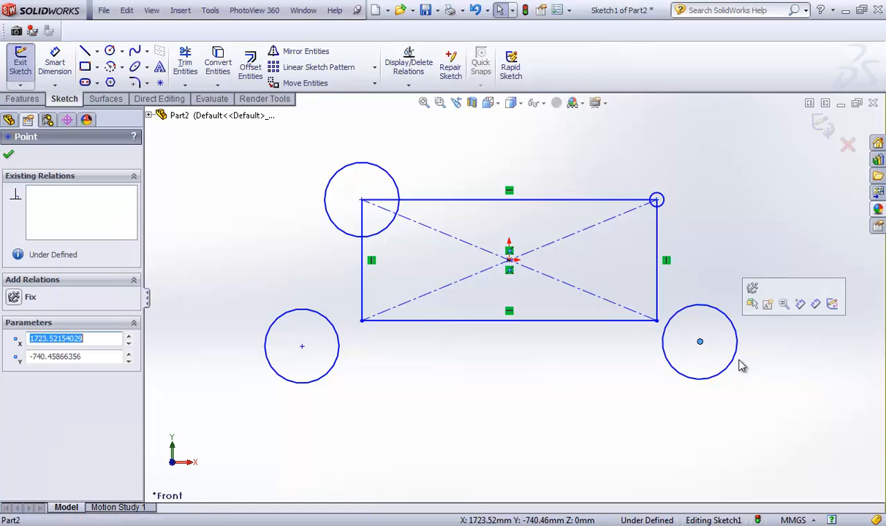
{"action": "left_click", "coordinate": [656, 320], "text": "ctrl"}
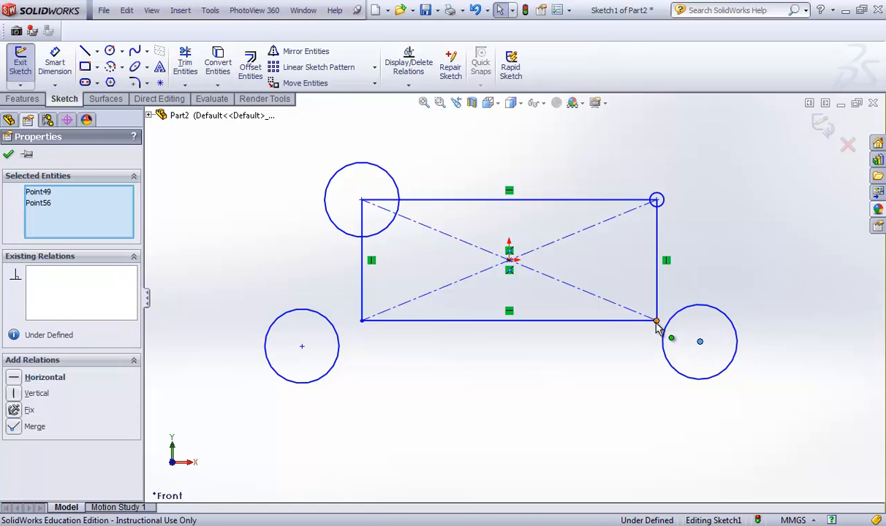
{"action": "left_click", "coordinate": [14, 430]}
{"action": "left_click", "coordinate": [302, 347]}
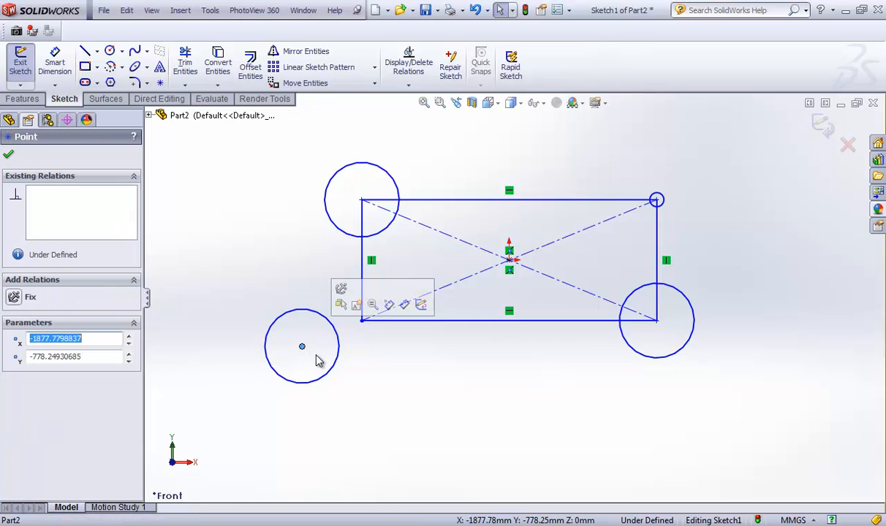
{"action": "left_click", "coordinate": [362, 321], "text": "ctrl"}
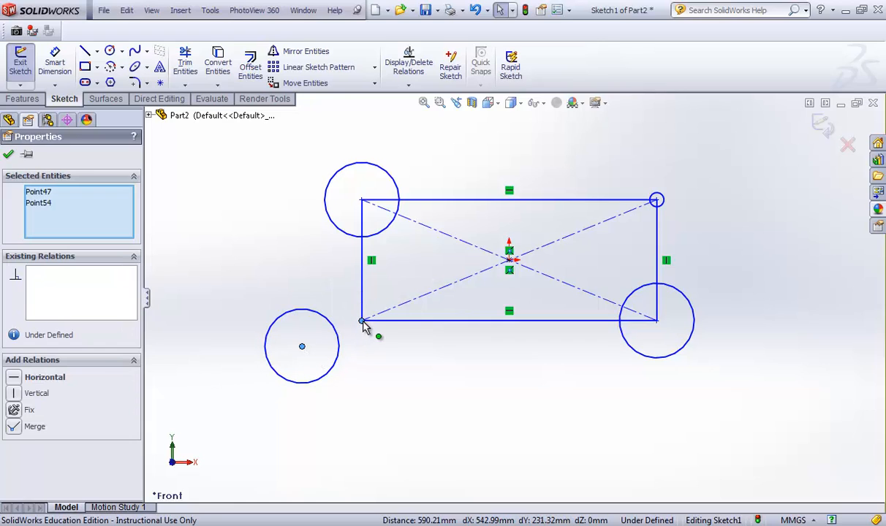
{"action": "left_click", "coordinate": [14, 427]}
{"action": "left_click", "coordinate": [350, 404]}
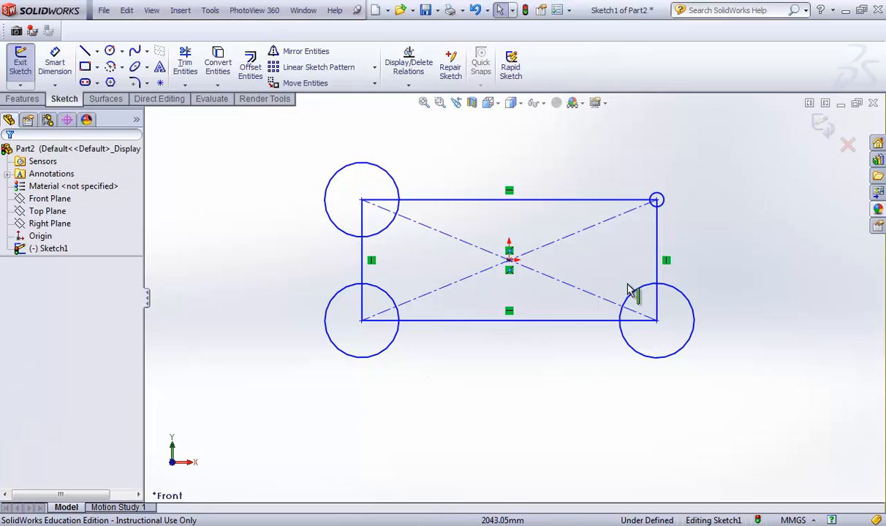
- Apply an Equal relation to all four corner circles
{"action": "left_click", "coordinate": [347, 236]}
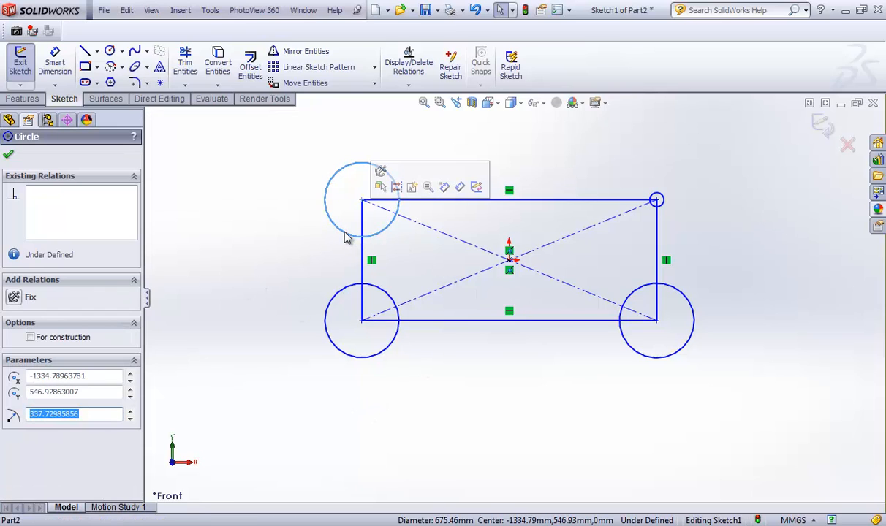
{"action": "left_click", "coordinate": [348, 288], "text": "ctrl"}
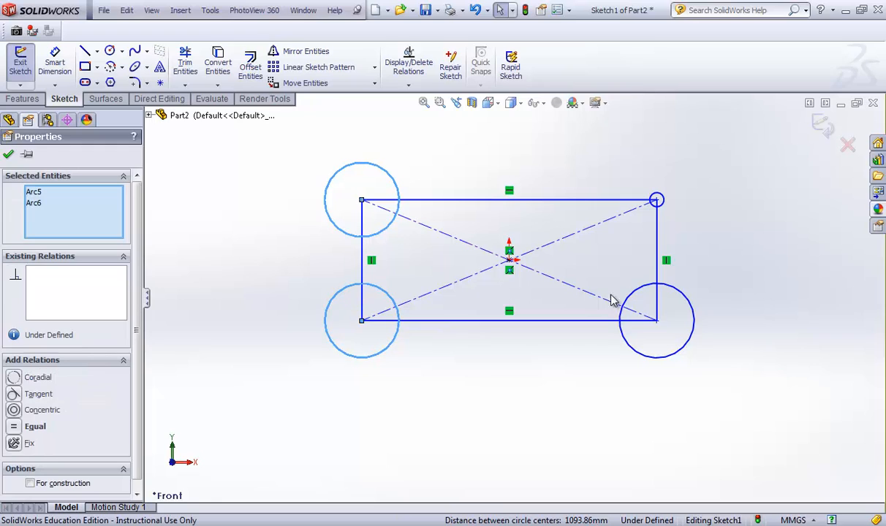
{"action": "left_click", "coordinate": [681, 297], "text": "ctrl"}
{"action": "left_click", "coordinate": [663, 205], "text": "ctrl"}
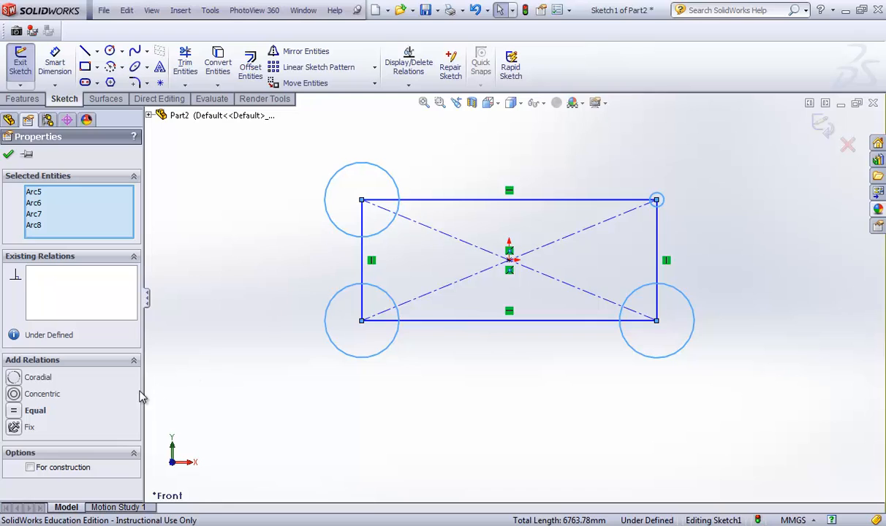
{"action": "left_click", "coordinate": [15, 412]}
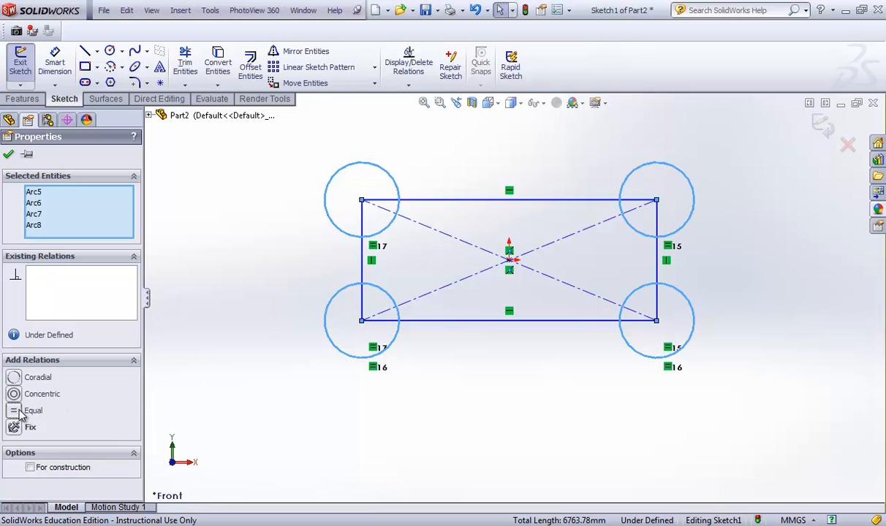
{"action": "left_click", "coordinate": [380, 419]}
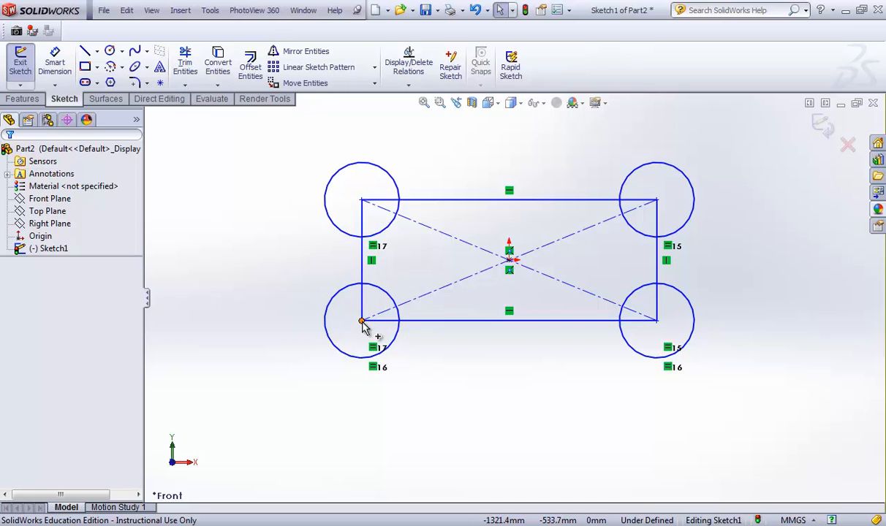
- Move the rectangle's lower-left corner inward and down to about X -1127, Y -1016 mm
{"action": "left_click_drag", "start_coordinate": [362, 324], "coordinate": [408, 322]}
{"action": "left_click_drag", "start_coordinate": [410, 322], "coordinate": [385, 372]}
{"action": "left_click", "coordinate": [259, 380]}
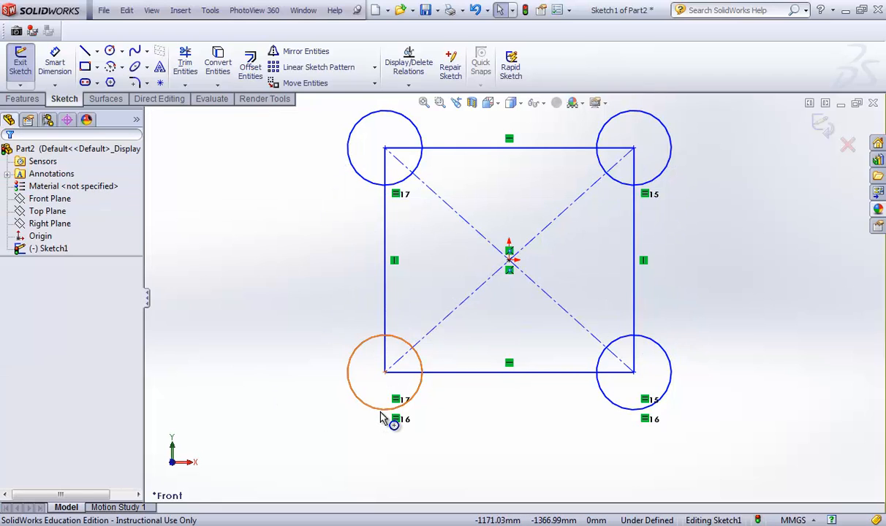
- Enlarge the lower-left circle to about 656 mm radius and move the rectangle's lower-left corner to about X -1824, Y -1054 mm
{"action": "left_click_drag", "start_coordinate": [380, 415], "coordinate": [359, 441]}
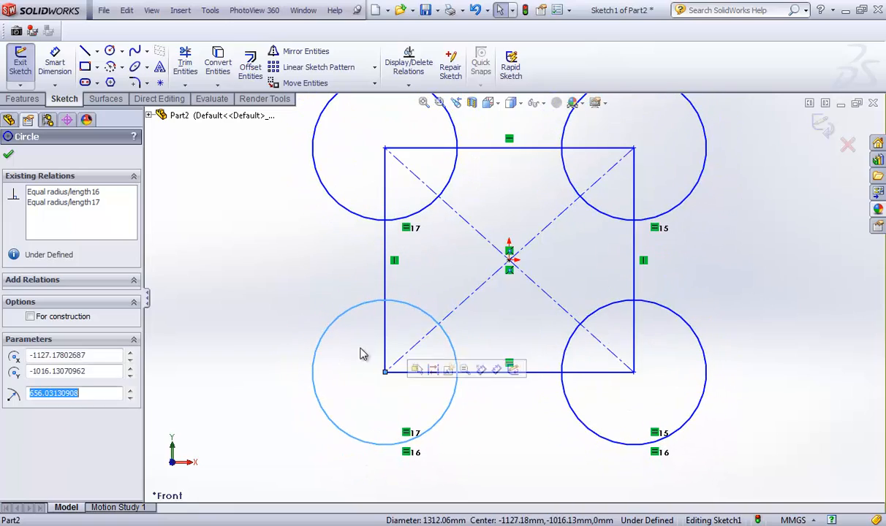
{"action": "left_click", "coordinate": [300, 291]}
{"action": "key", "text": "f"}
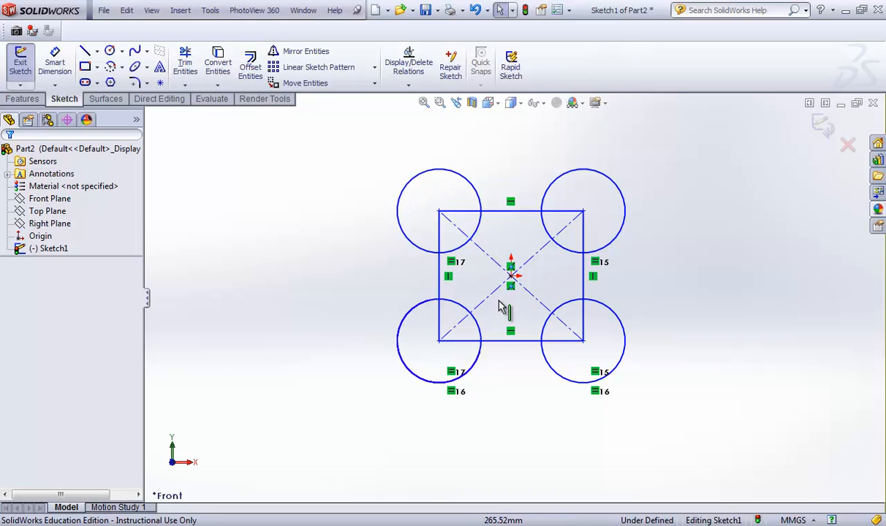
{"action": "left_click_drag", "start_coordinate": [438, 342], "coordinate": [395, 343]}
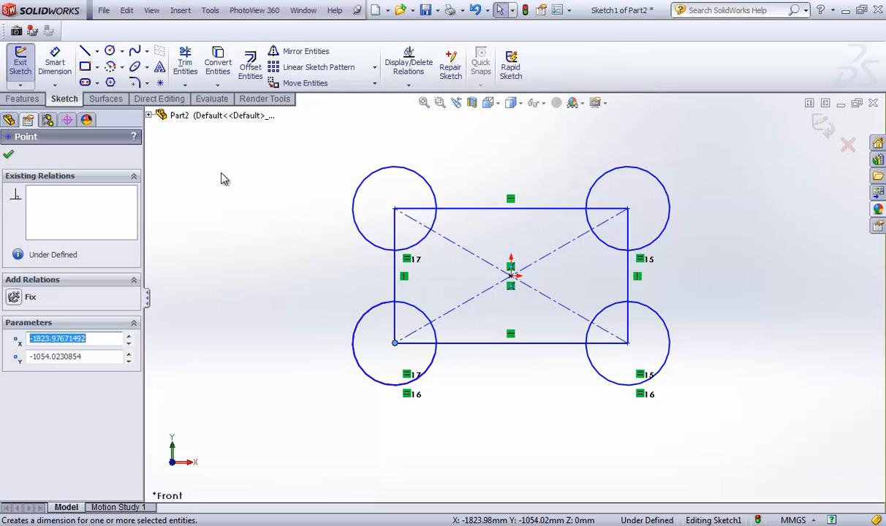
- Use Trim to closest to remove the outer arcs and corner line segments at the rectangle's upper-left and upper-right corners
{"action": "left_click", "coordinate": [187, 68]}
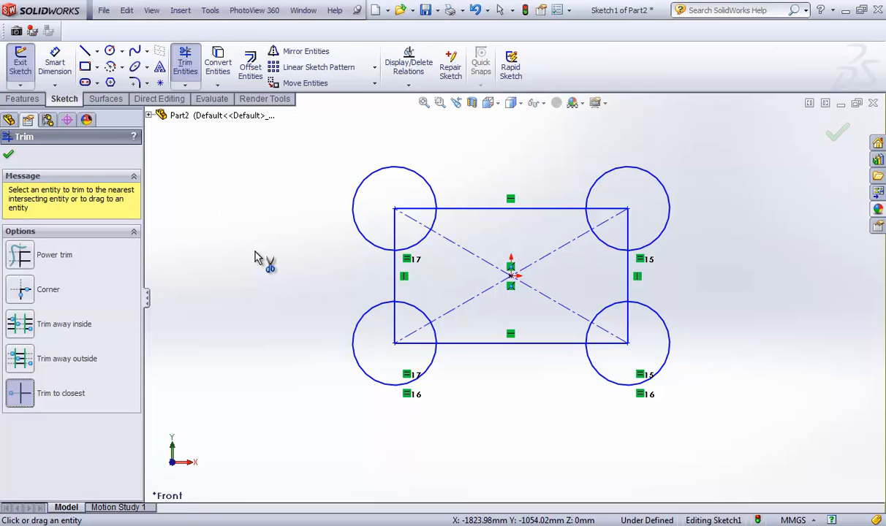
{"action": "left_click", "coordinate": [360, 240]}
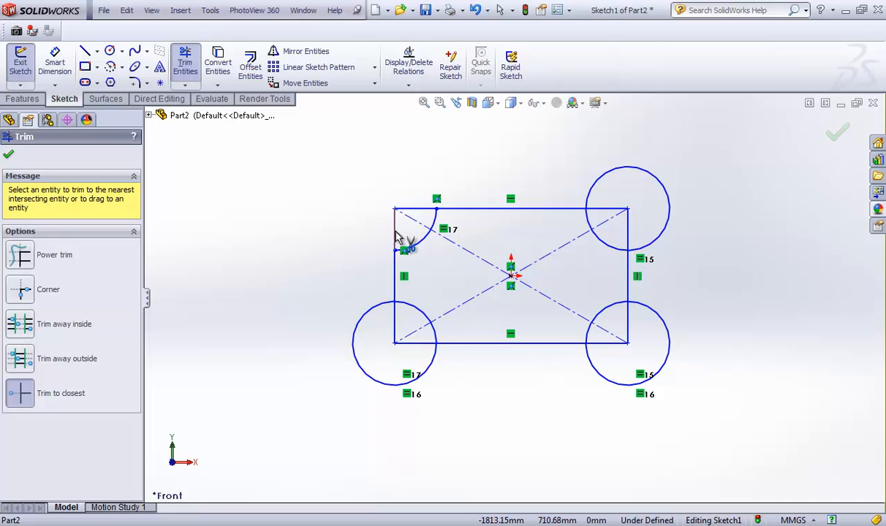
{"action": "left_click", "coordinate": [396, 235]}
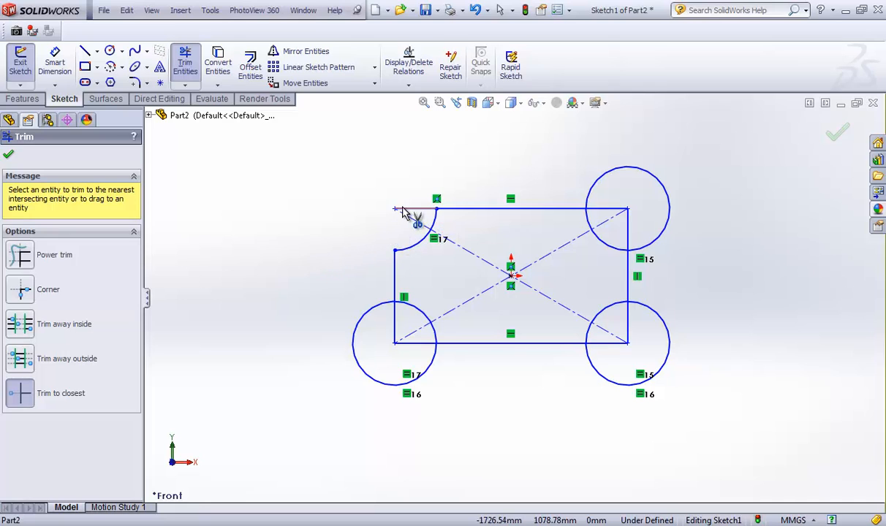
{"action": "left_click", "coordinate": [407, 211]}
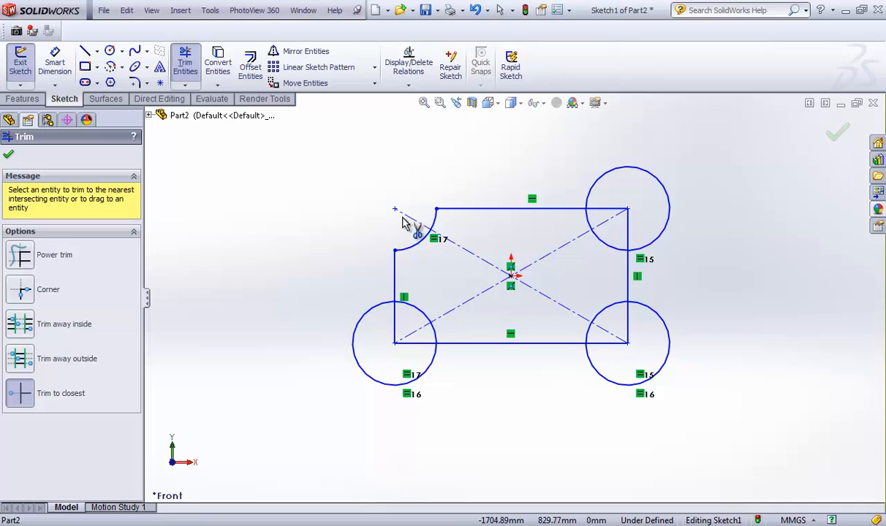
{"action": "left_click", "coordinate": [616, 173]}
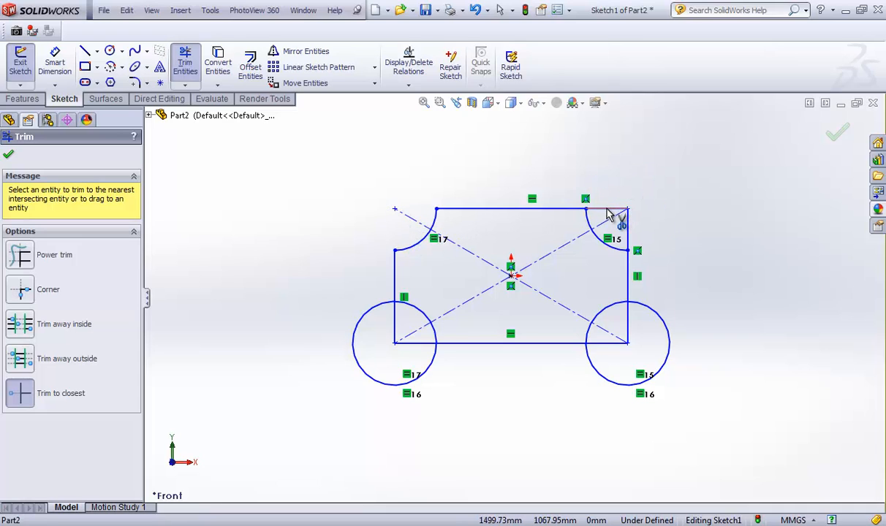
{"action": "left_click", "coordinate": [606, 209]}
{"action": "left_click", "coordinate": [629, 231]}
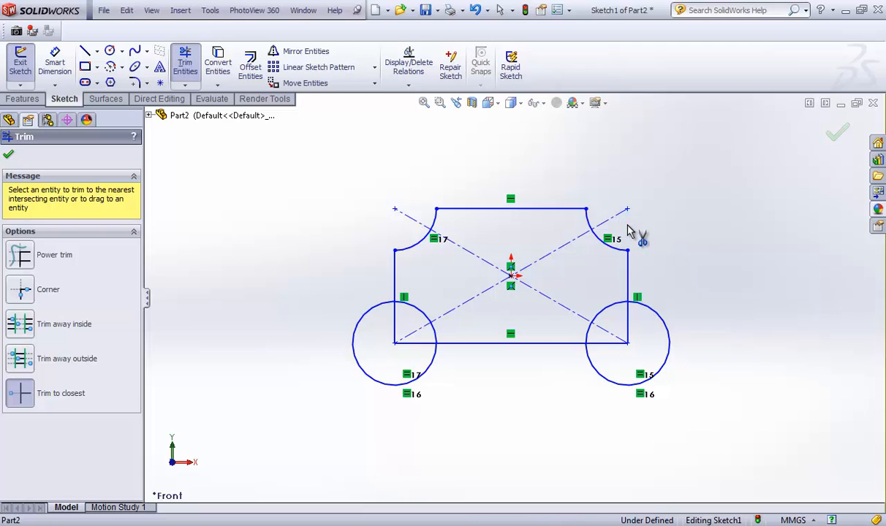
- Trim the outer arcs and corner line segments at the rectangle's lower-right and lower-left corners, and close the Trim command
{"action": "left_click", "coordinate": [668, 329]}
{"action": "left_click", "coordinate": [628, 327]}
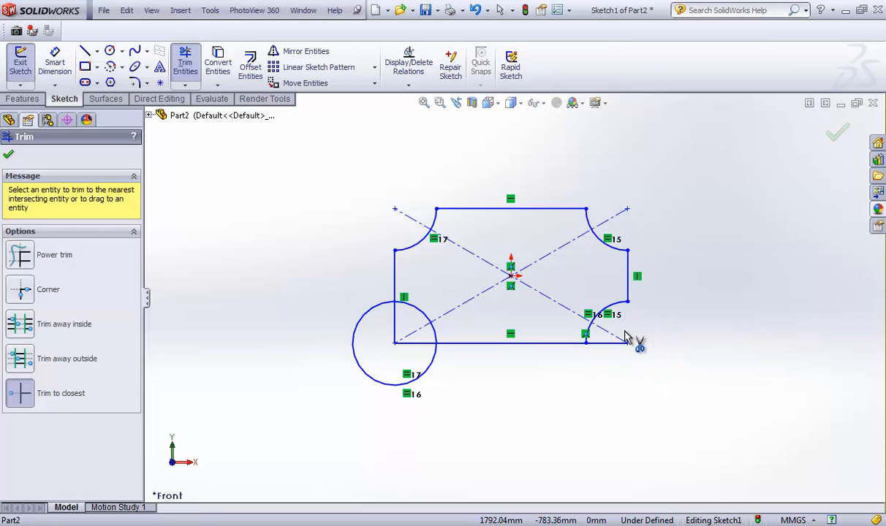
{"action": "left_click", "coordinate": [604, 344]}
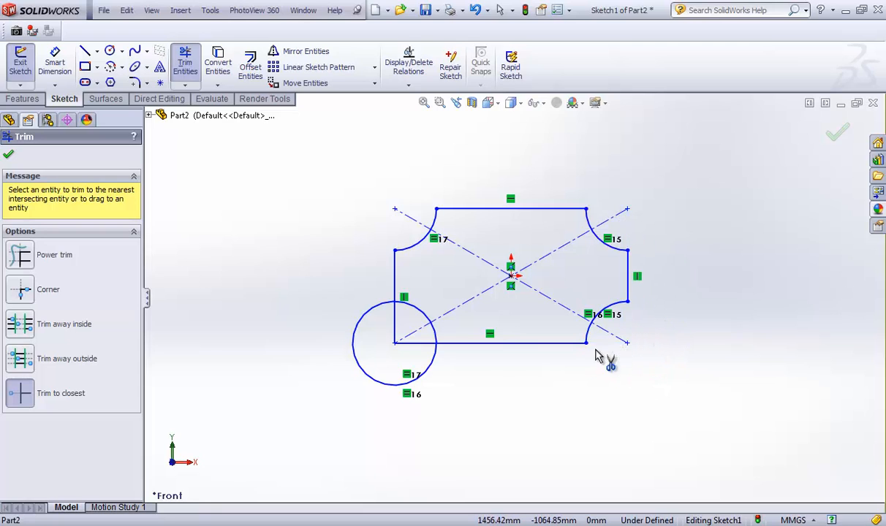
{"action": "left_click", "coordinate": [417, 375]}
{"action": "left_click", "coordinate": [414, 343]}
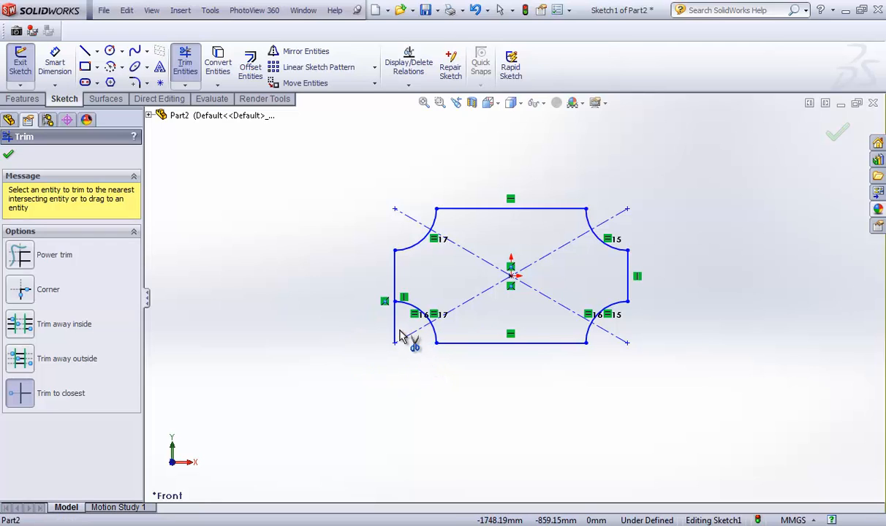
{"action": "left_click", "coordinate": [395, 332]}
{"action": "left_click", "coordinate": [8, 154]}
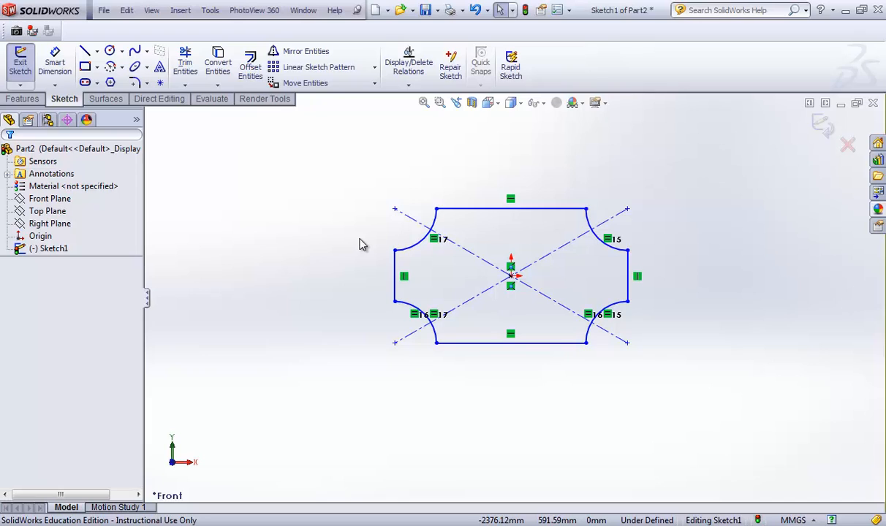
- Undo the trims at all four corners to restore the full circles and rectangle
{"action": "key", "text": "ctrl+z"}
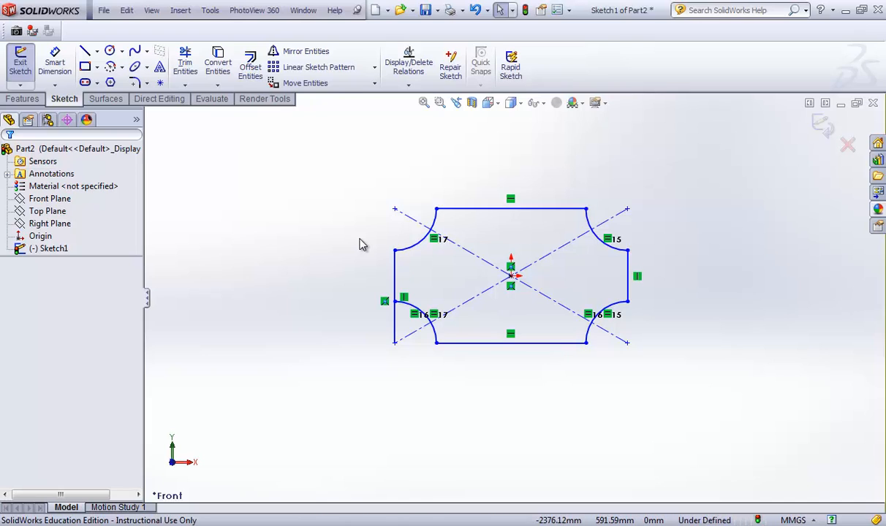
{"action": "key", "text": "ctrl+z"}
{"action": "key", "text": "ctrl+z"}
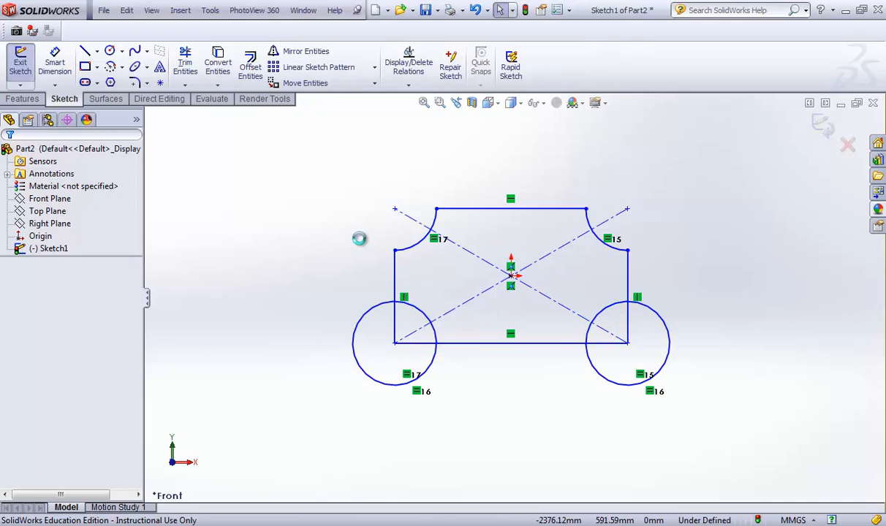
{"action": "key", "text": "ctrl+z"}
{"action": "key", "text": "ctrl+z"}
{"action": "key", "text": "ctrl+z"}
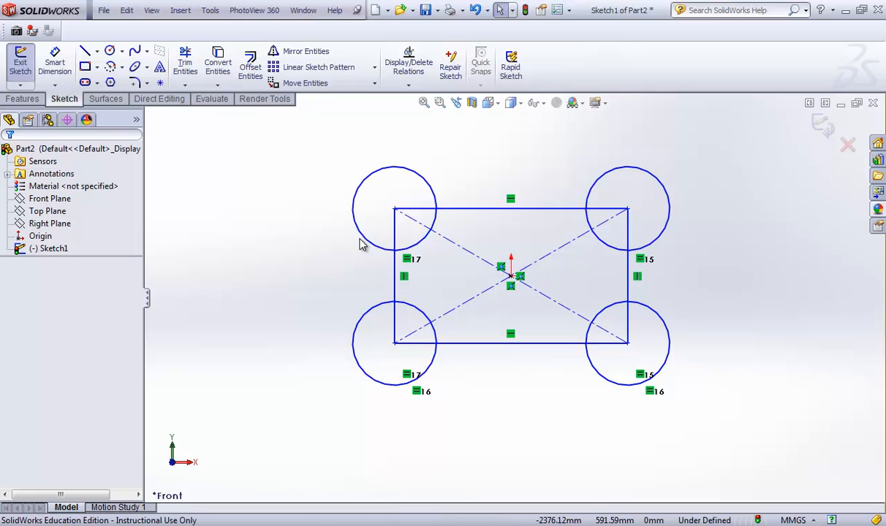
- Use Power trim to cut away the outer arcs and corner segments at all four rectangle corners, and the remaining sketch entities
{"action": "left_click", "coordinate": [189, 68]}
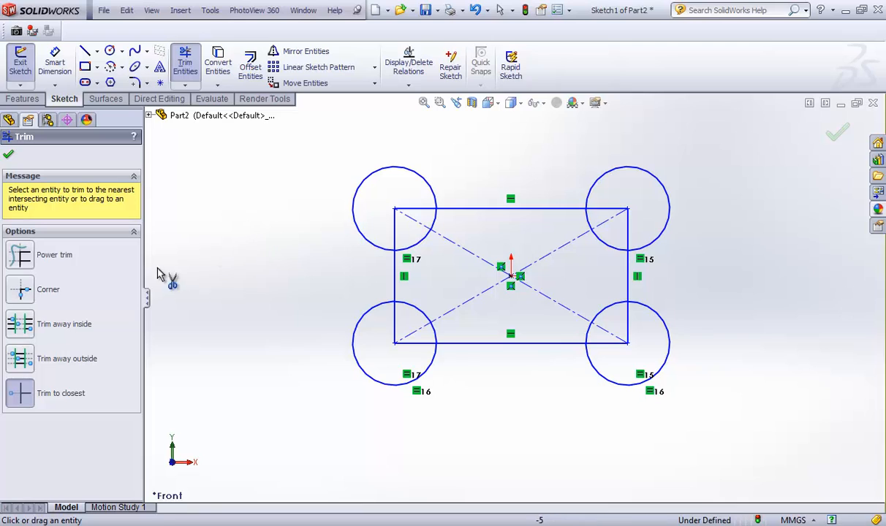
{"action": "left_click", "coordinate": [26, 266]}
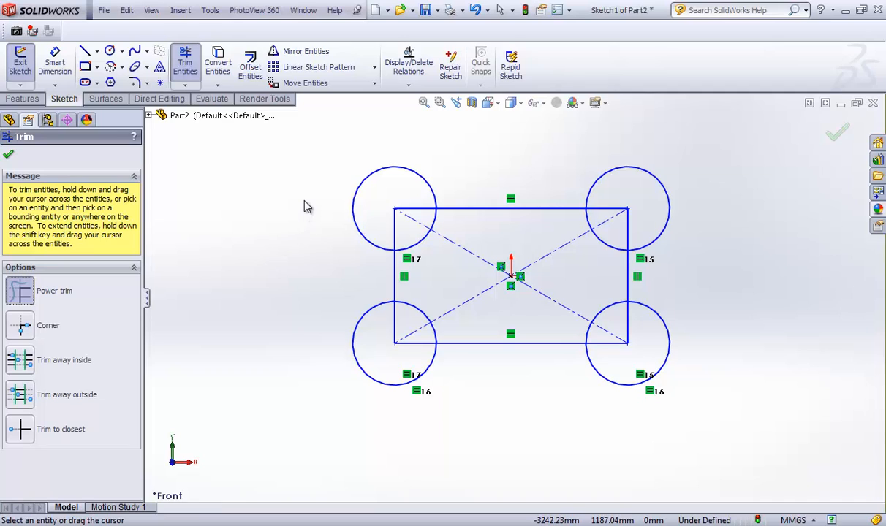
{"action": "left_click_drag", "start_coordinate": [297, 198], "coordinate": [324, 227]}
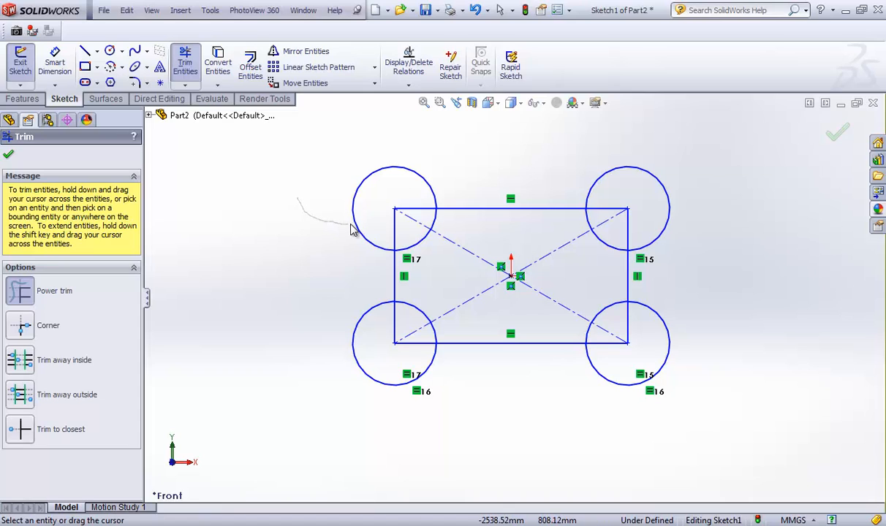
{"action": "mouse_move", "coordinate": [356, 229]}
{"action": "left_mouse_down"}
{"action": "mouse_move", "coordinate": [379, 209]}
{"action": "mouse_move", "coordinate": [415, 216]}
{"action": "mouse_move", "coordinate": [412, 231]}
{"action": "mouse_move", "coordinate": [380, 242]}
{"action": "left_mouse_up"}
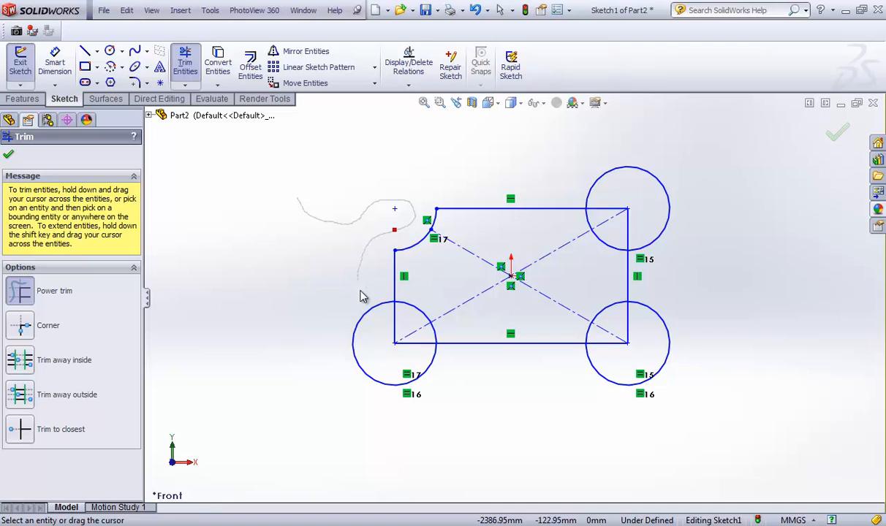
{"action": "mouse_move", "coordinate": [368, 324]}
{"action": "left_mouse_down"}
{"action": "mouse_move", "coordinate": [369, 337]}
{"action": "mouse_move", "coordinate": [394, 322]}
{"action": "mouse_move", "coordinate": [452, 380]}
{"action": "left_mouse_up"}
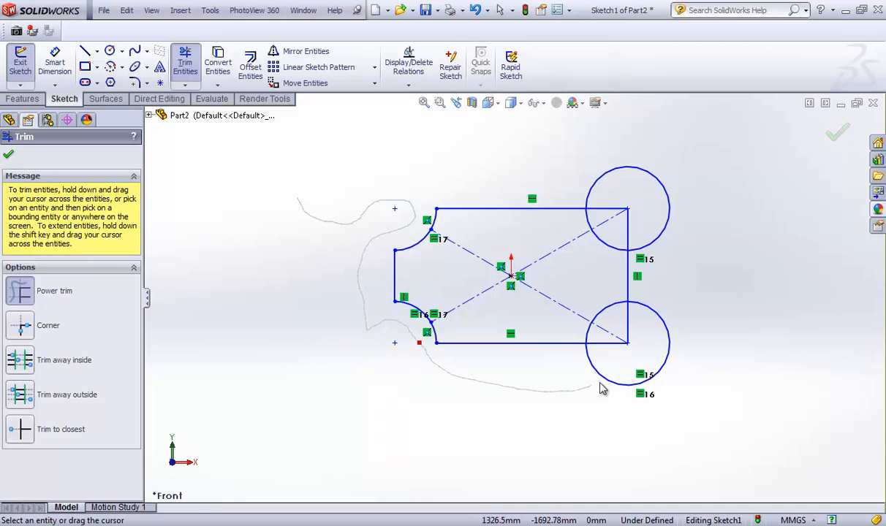
{"action": "mouse_move", "coordinate": [602, 389]}
{"action": "left_mouse_down"}
{"action": "mouse_move", "coordinate": [613, 340]}
{"action": "mouse_move", "coordinate": [643, 322]}
{"action": "left_mouse_up"}
{"action": "left_click_drag", "start_coordinate": [661, 250], "coordinate": [611, 212]}
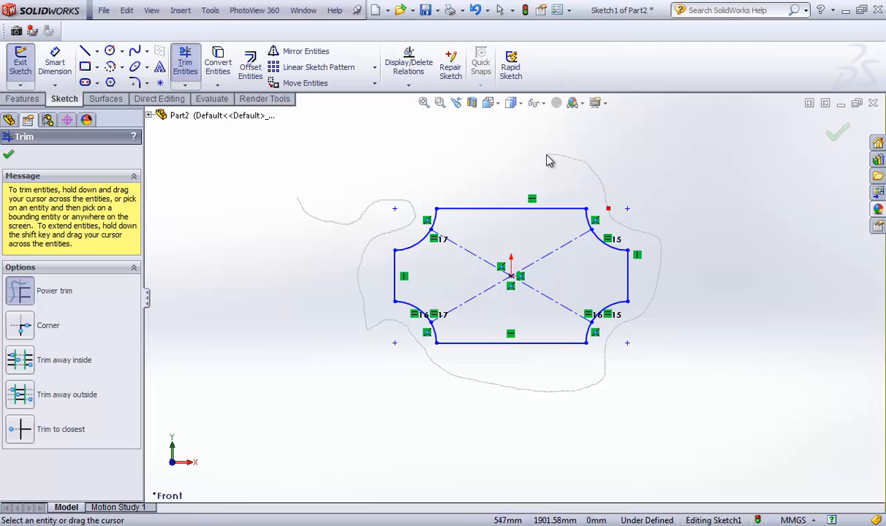
{"action": "mouse_move", "coordinate": [550, 161]}
{"action": "left_mouse_down"}
{"action": "mouse_move", "coordinate": [409, 250]}
{"action": "mouse_move", "coordinate": [432, 339]}
{"action": "mouse_move", "coordinate": [496, 354]}
{"action": "mouse_move", "coordinate": [468, 277]}
{"action": "mouse_move", "coordinate": [513, 291]}
{"action": "mouse_move", "coordinate": [515, 242]}
{"action": "mouse_move", "coordinate": [555, 304]}
{"action": "mouse_move", "coordinate": [581, 275]}
{"action": "mouse_move", "coordinate": [623, 262]}
{"action": "mouse_move", "coordinate": [591, 231]}
{"action": "mouse_move", "coordinate": [603, 223]}
{"action": "left_mouse_up"}
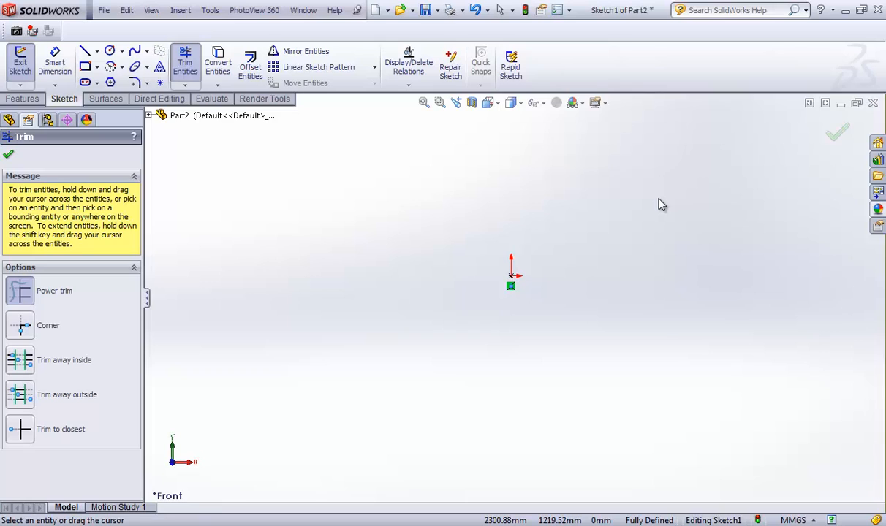
- Undo the power trims and delete the entire rectangle with its four corner circles from the sketch
{"action": "key", "text": "ctrl+z"}
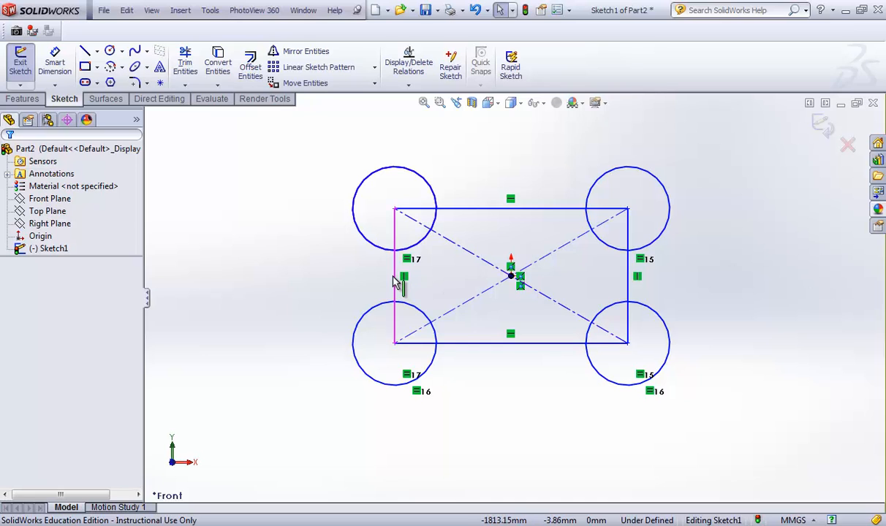
{"action": "scroll", "coordinate": [394, 299], "scroll_direction": "up", "scroll_amount": 3}
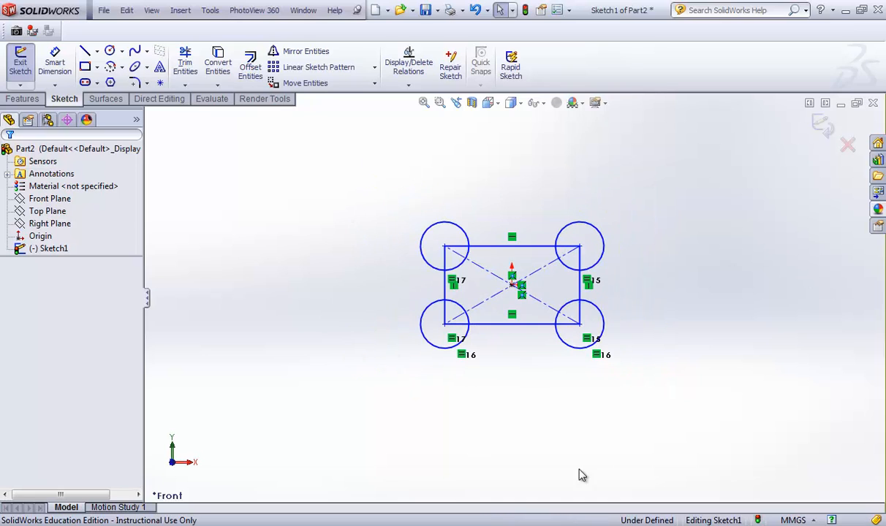
{"action": "mouse_move", "coordinate": [317, 152]}
{"action": "left_mouse_down"}
{"action": "mouse_move", "coordinate": [798, 443]}
{"action": "mouse_move", "coordinate": [799, 435]}
{"action": "left_mouse_up"}
{"action": "key", "text": "Delete"}
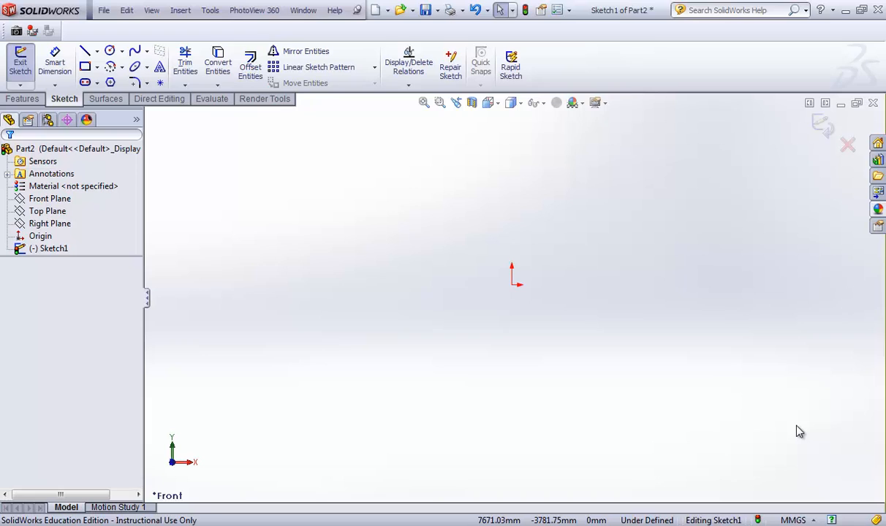
- Sketch a horizontal line about 6230 mm long above the origin, starting well to its left
{"action": "left_click", "coordinate": [85, 50]}
{"action": "left_click", "coordinate": [345, 229]}
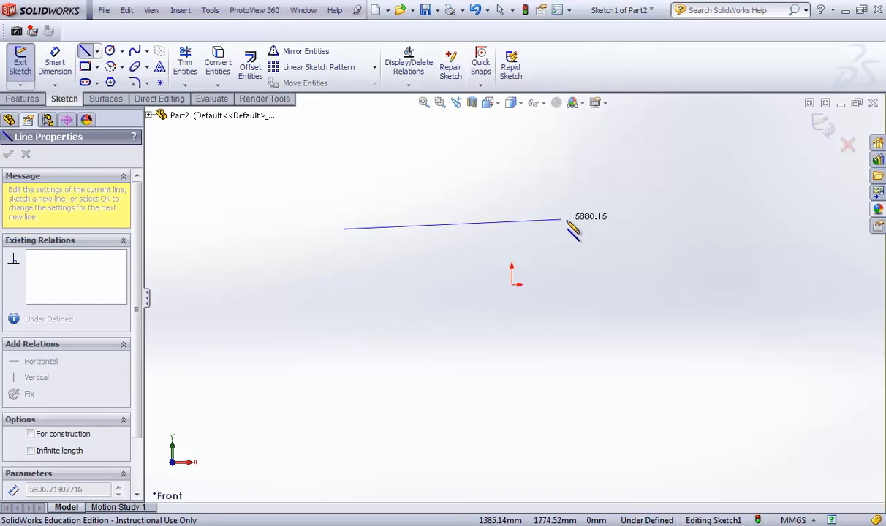
{"action": "left_click", "coordinate": [575, 228]}
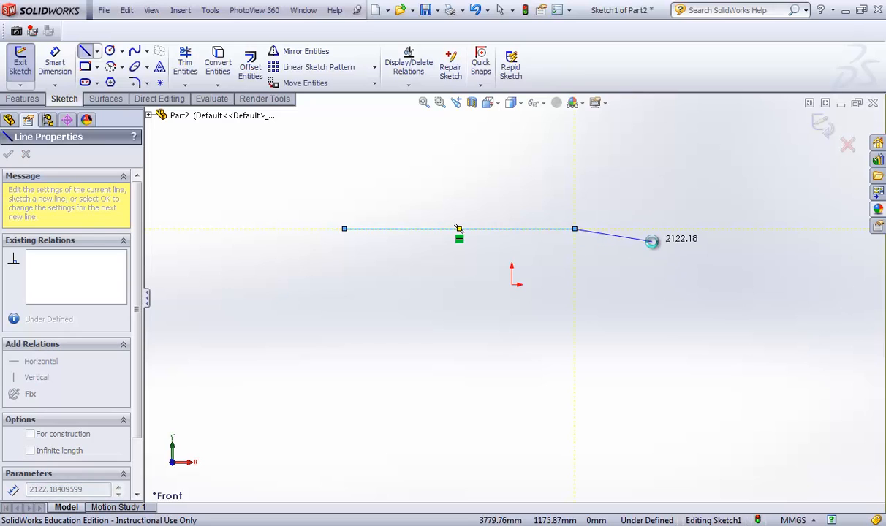
{"action": "key", "text": "Escape"}
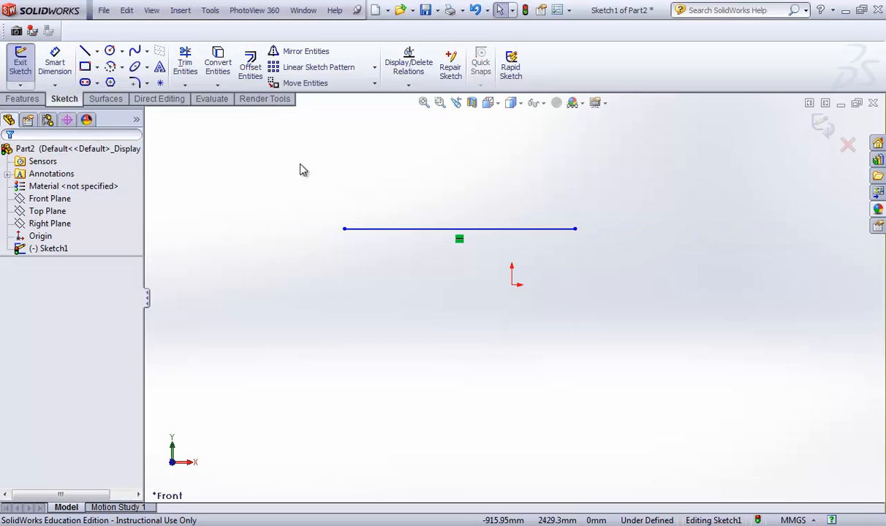
- Dimension the horizontal line's length and set it to 1000 mm
{"action": "left_click", "coordinate": [58, 66]}
{"action": "left_click", "coordinate": [459, 229]}
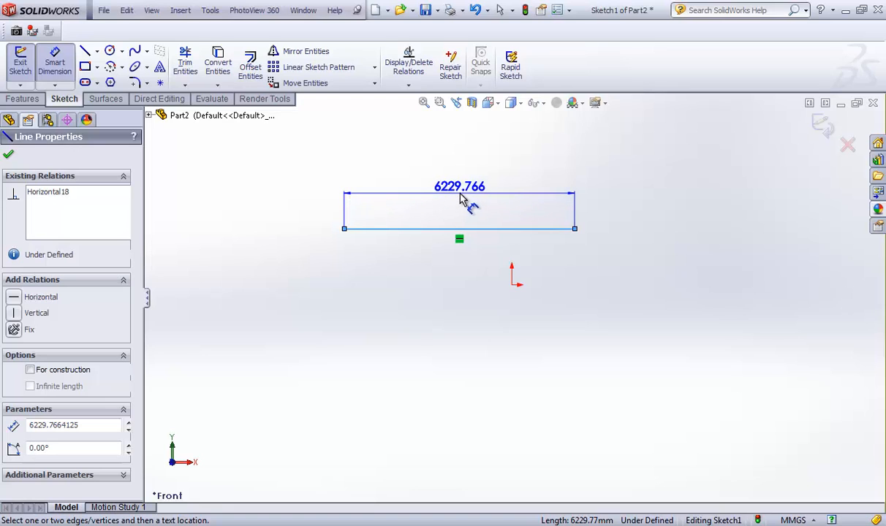
{"action": "left_click", "coordinate": [472, 198]}
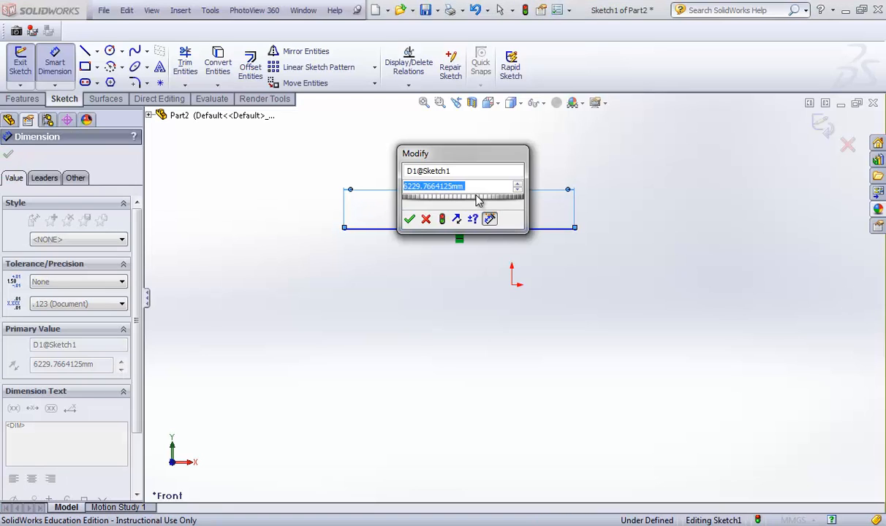
{"action": "type", "text": "1000"}
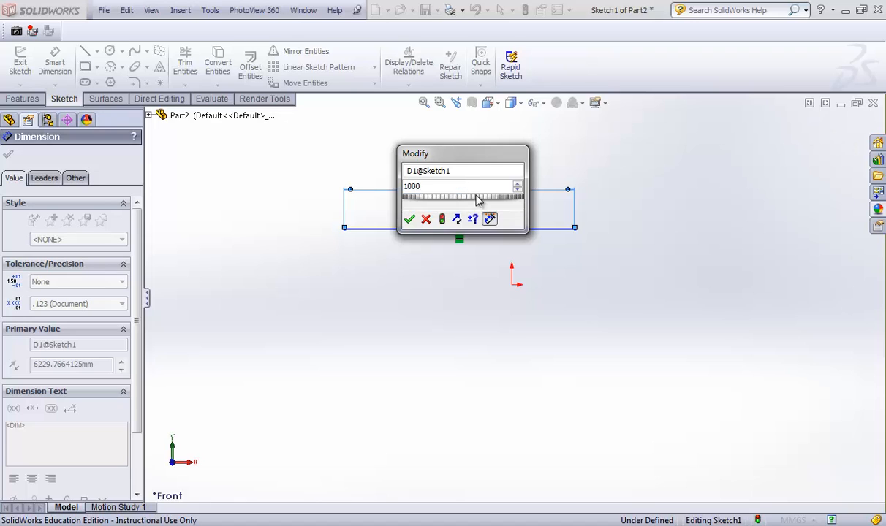
{"action": "key", "text": "Return"}
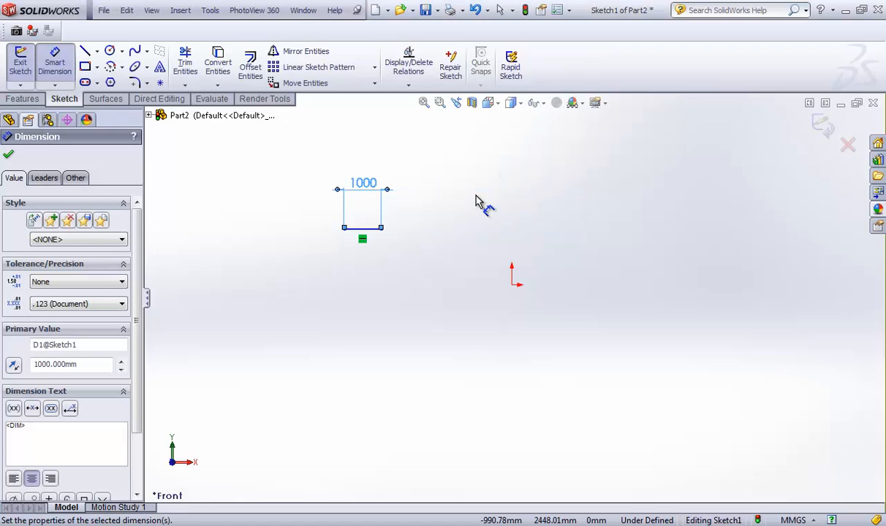
{"action": "key", "text": "Escape"}
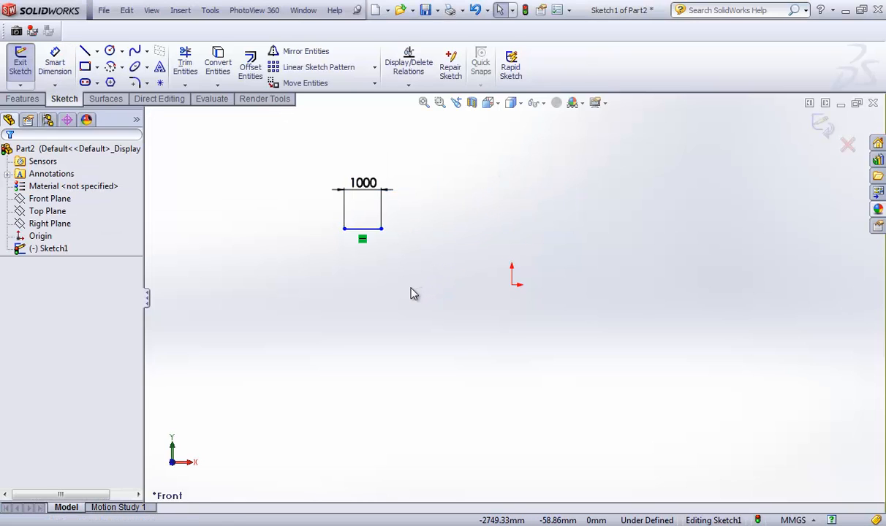
{"action": "key", "text": "f"}
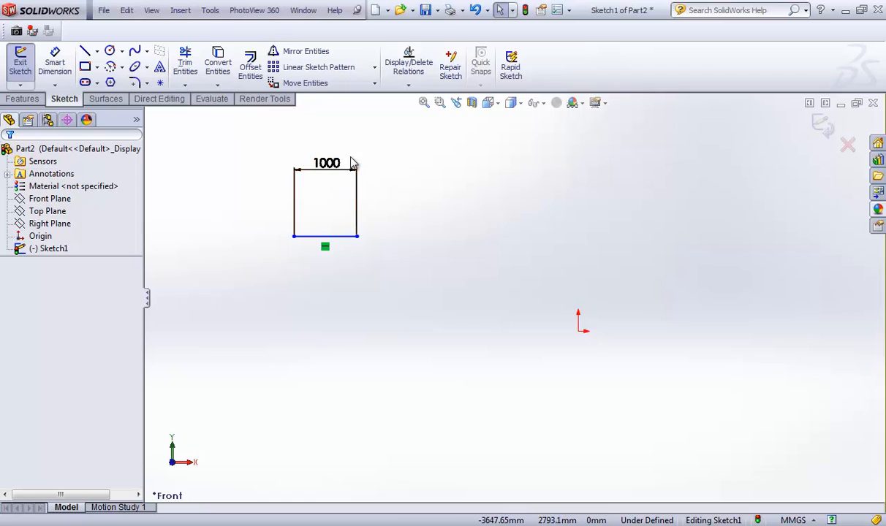
- Sketch a circle of about 1041 mm radius centred on the origin
{"action": "left_click", "coordinate": [109, 52]}
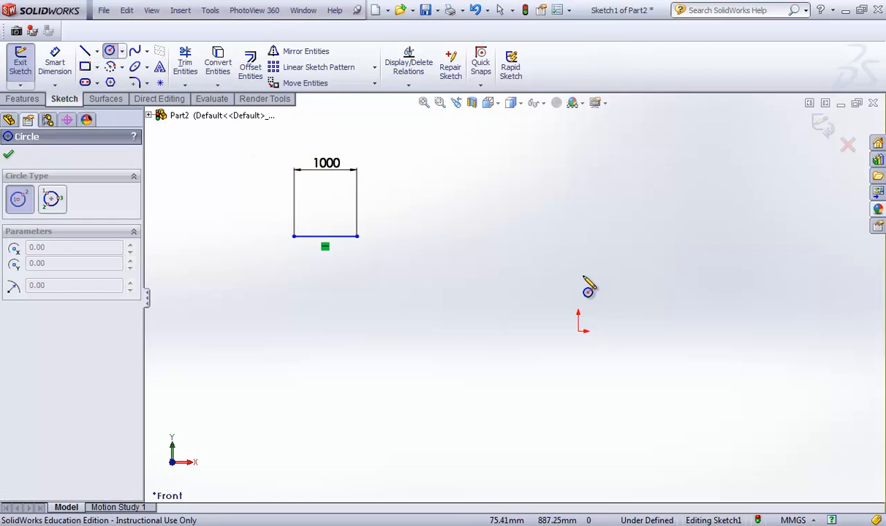
{"action": "left_click", "coordinate": [577, 332]}
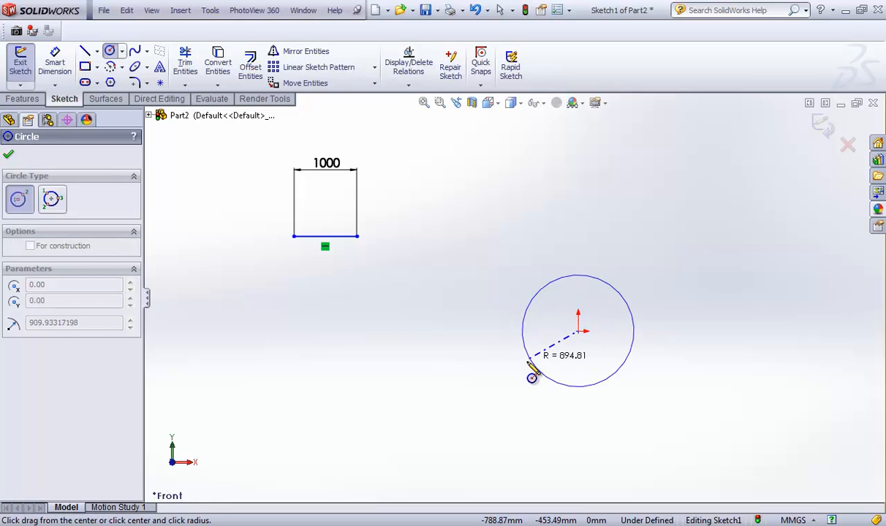
{"action": "left_click", "coordinate": [599, 384]}
{"action": "key", "text": "Escape"}
- Dimension the circle's diameter and set it to 2000 mm
{"action": "left_click", "coordinate": [55, 63]}
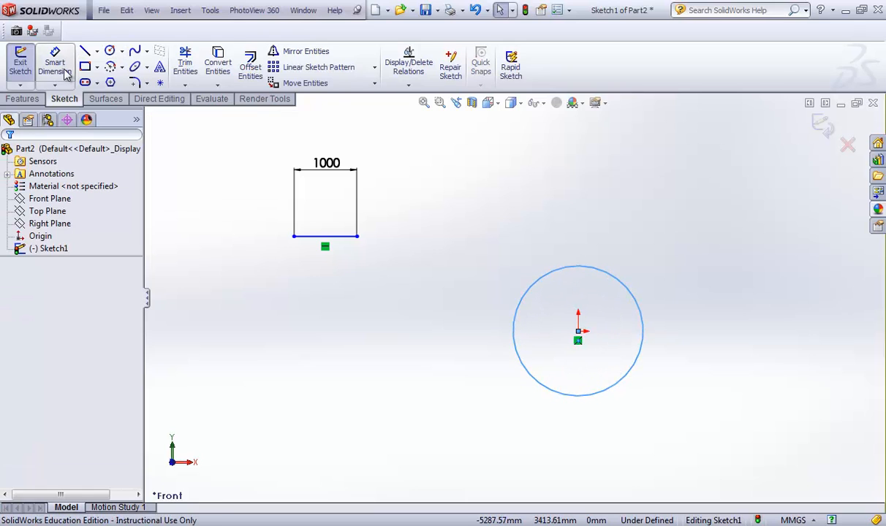
{"action": "left_click", "coordinate": [606, 266]}
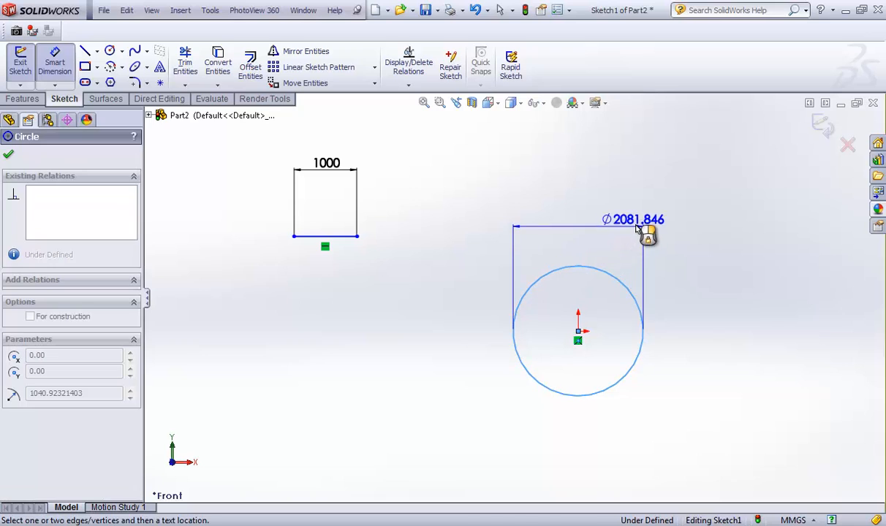
{"action": "left_click", "coordinate": [614, 234]}
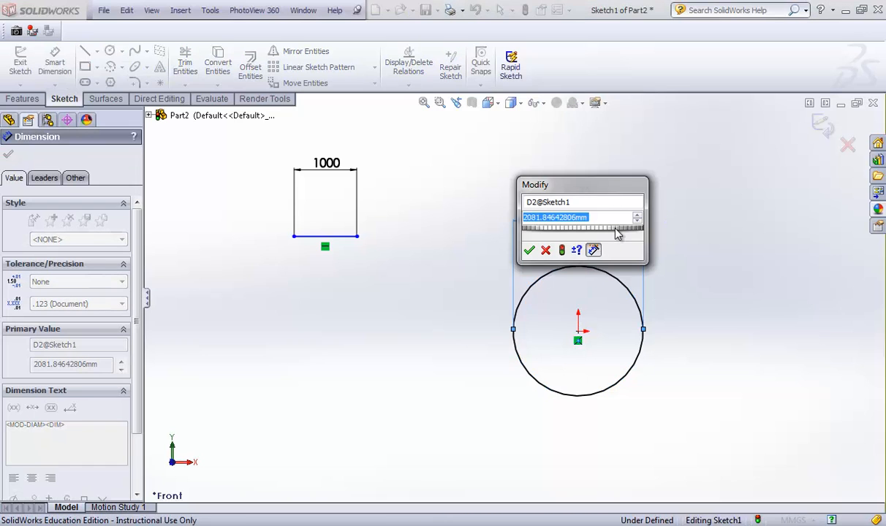
{"action": "type", "text": "2000"}
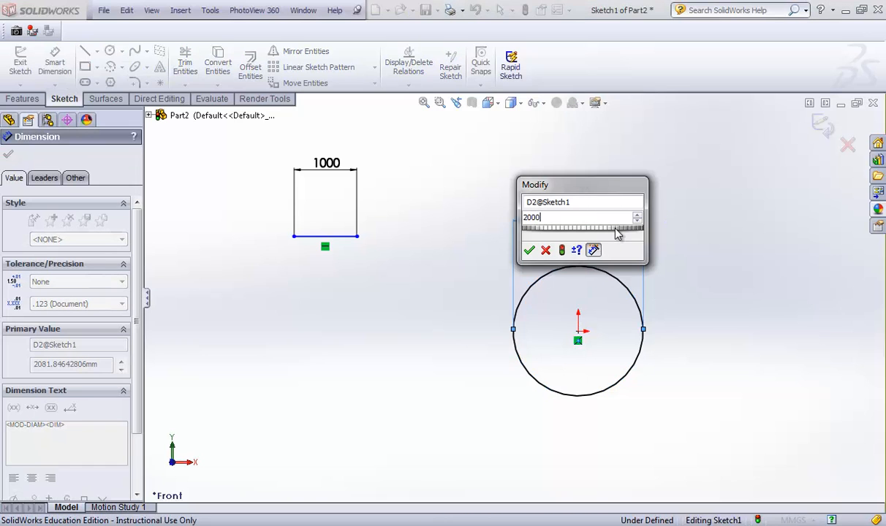
{"action": "key", "text": "Return"}
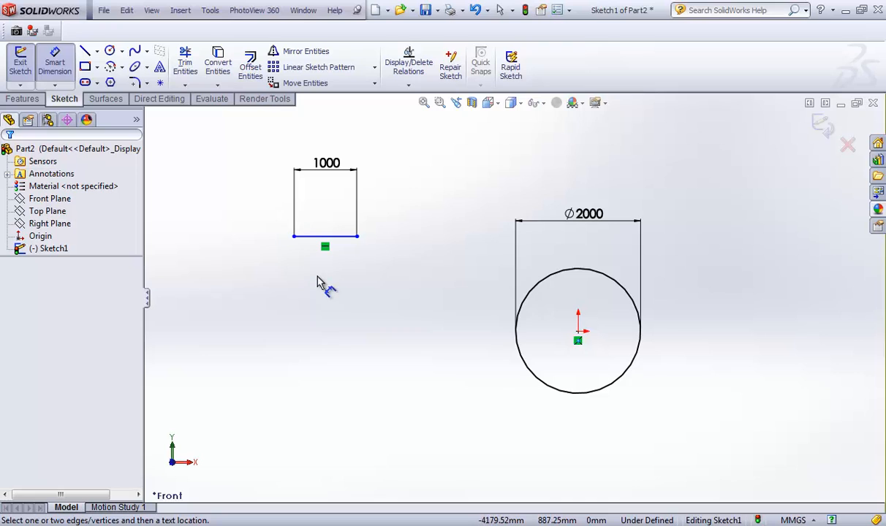
{"action": "key", "text": "Escape"}
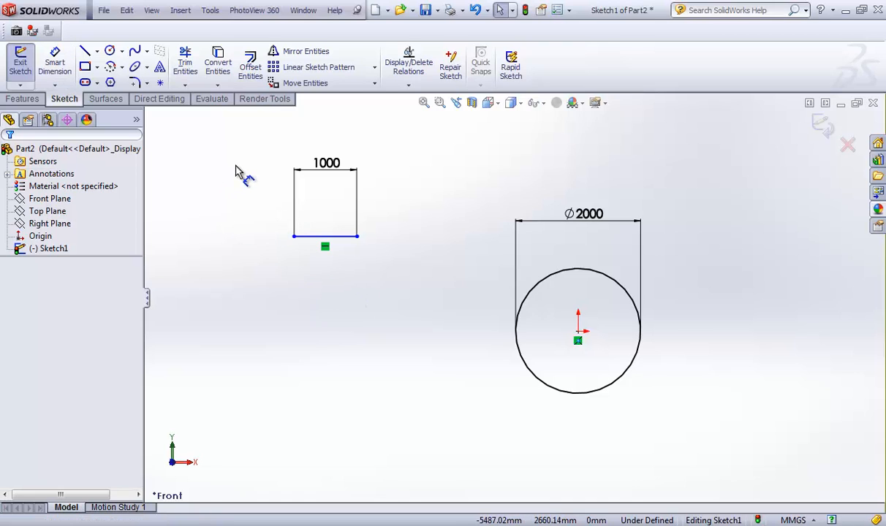
- Delete the line, the circle and both dimensions to empty the sketch
{"action": "mouse_move", "coordinate": [245, 133]}
{"action": "left_mouse_down"}
{"action": "mouse_move", "coordinate": [580, 445]}
{"action": "mouse_move", "coordinate": [724, 448]}
{"action": "mouse_move", "coordinate": [732, 413]}
{"action": "left_mouse_up"}
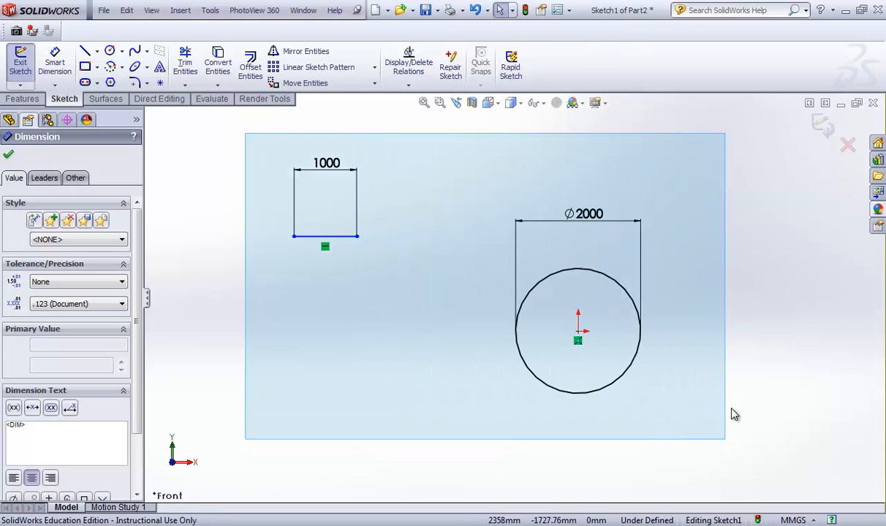
{"action": "key", "text": "Delete"}
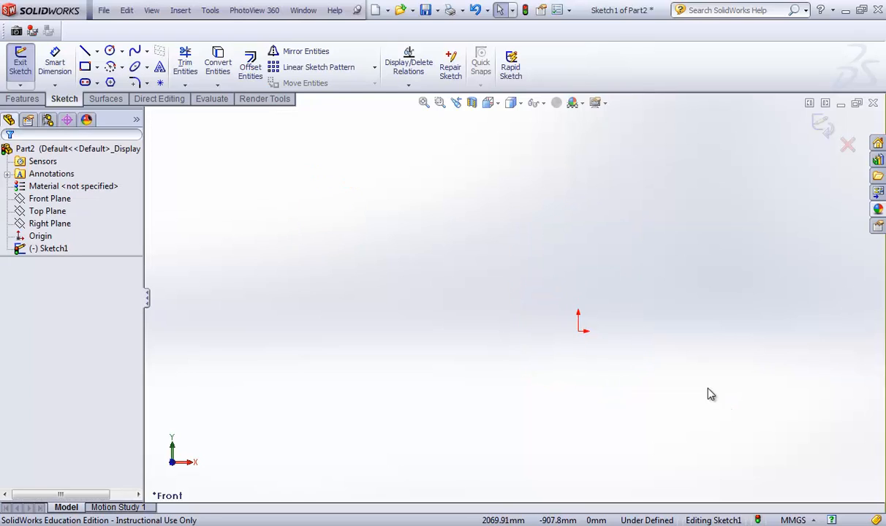
- Sketch a closed L-shaped line profile from the origin, about 546 mm high and 402 mm wide
{"action": "left_click", "coordinate": [85, 53]}
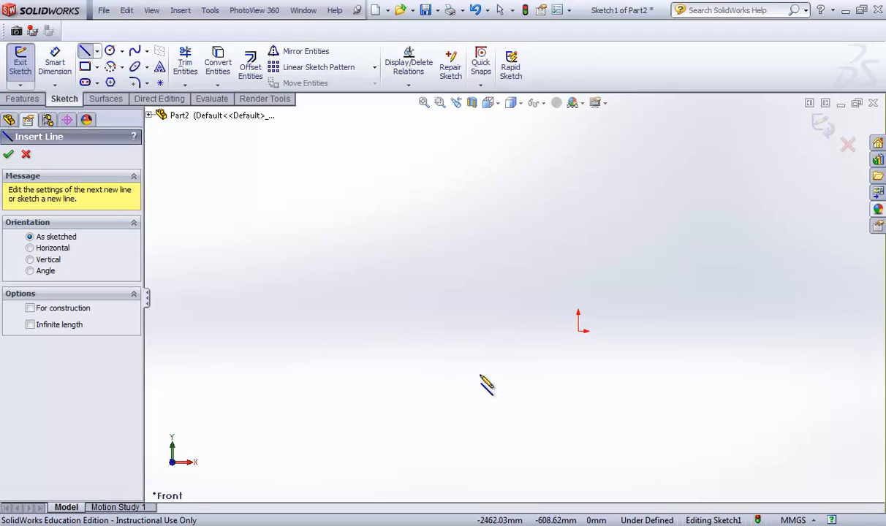
{"action": "left_click", "coordinate": [578, 331]}
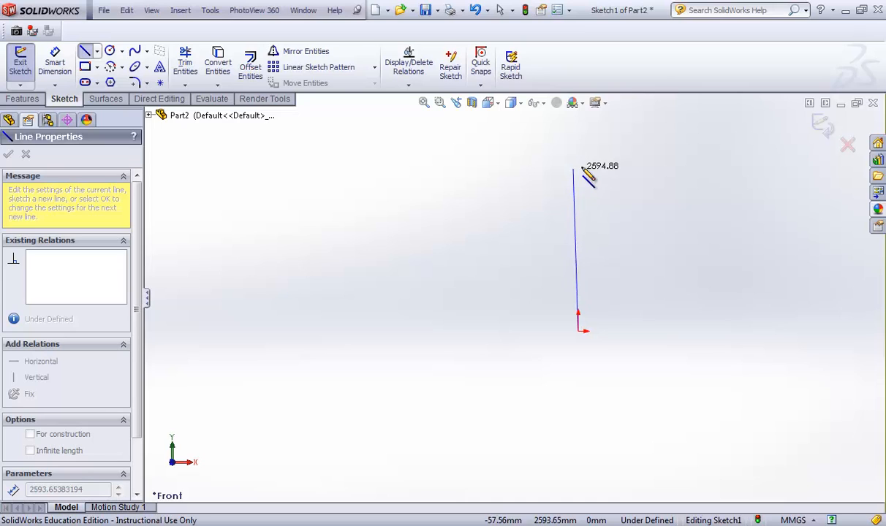
{"action": "scroll", "coordinate": [583, 265], "scroll_direction": "down", "scroll_amount": 8}
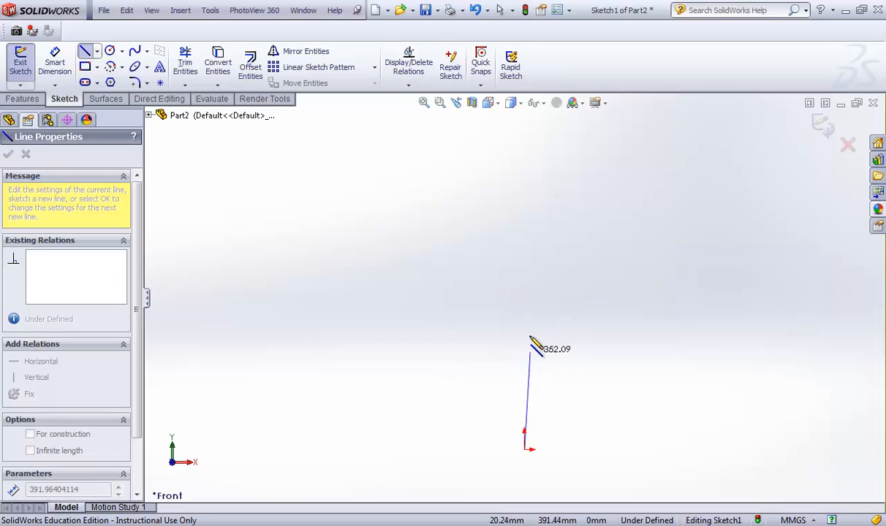
{"action": "left_click", "coordinate": [525, 299]}
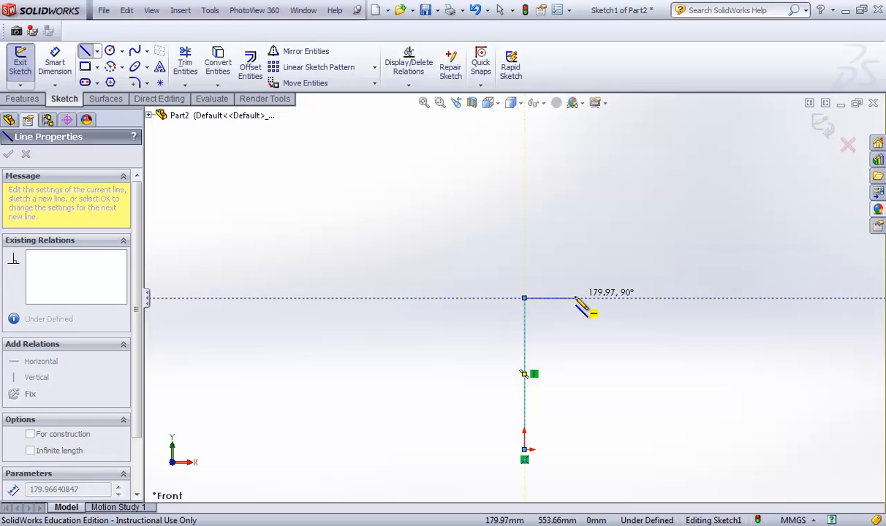
{"action": "left_click", "coordinate": [554, 298]}
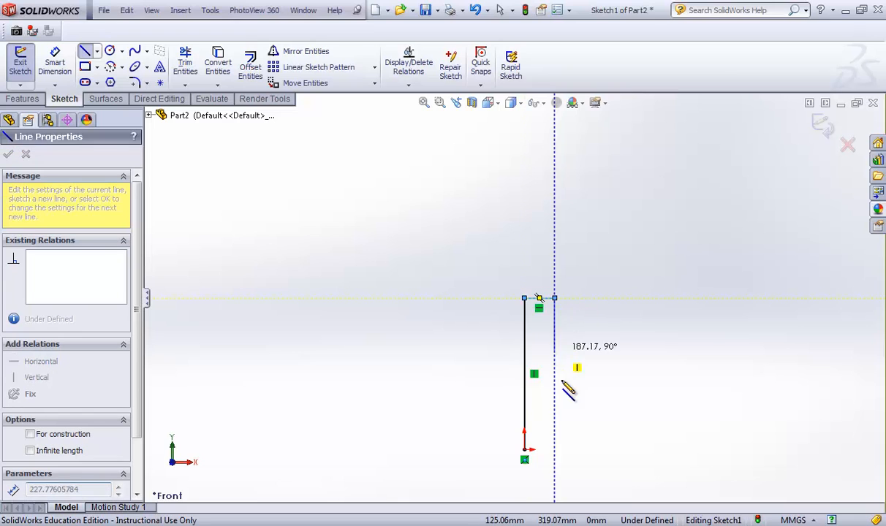
{"action": "left_click", "coordinate": [554, 429]}
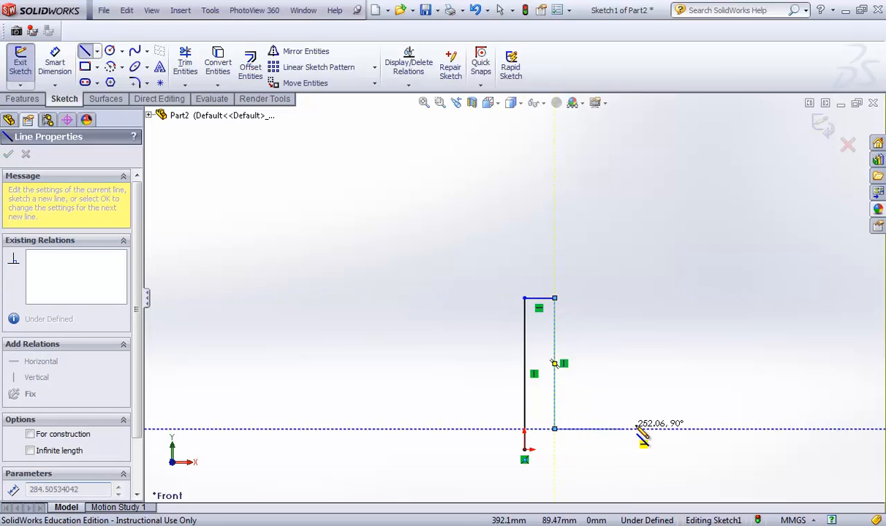
{"action": "left_click", "coordinate": [636, 429]}
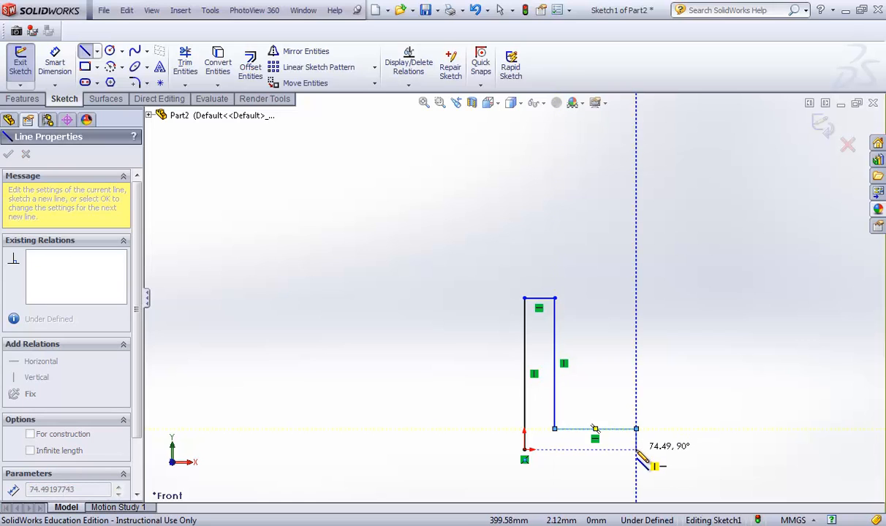
{"action": "left_click", "coordinate": [636, 449]}
{"action": "left_click", "coordinate": [524, 450]}
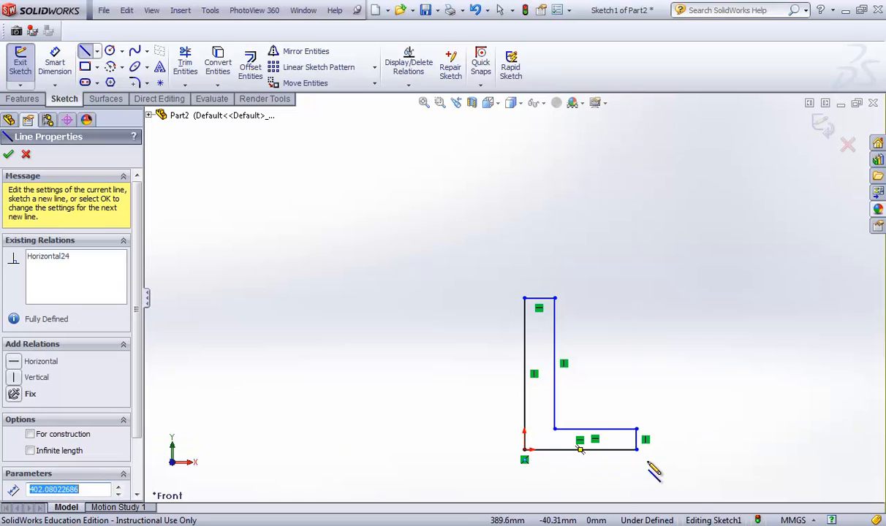
{"action": "scroll", "coordinate": [635, 455], "scroll_direction": "down", "scroll_amount": 2}
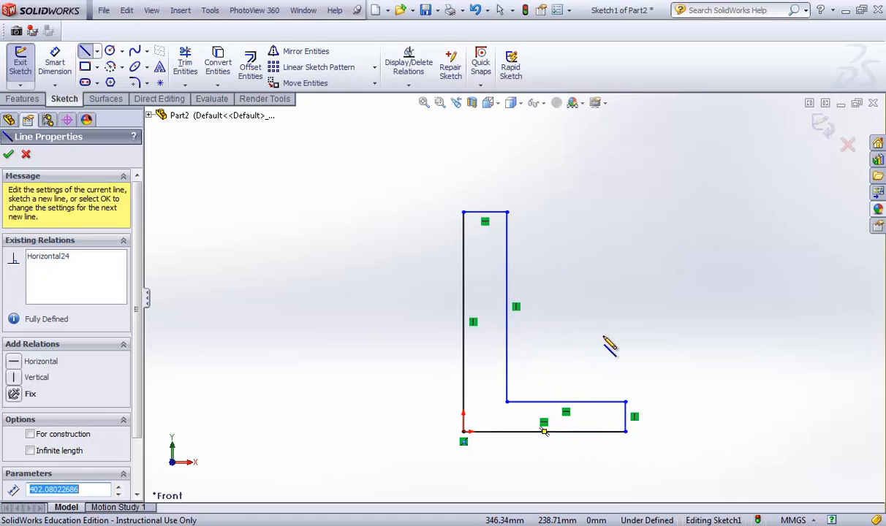
{"action": "key", "text": "Escape"}
{"action": "key", "text": "Escape"}
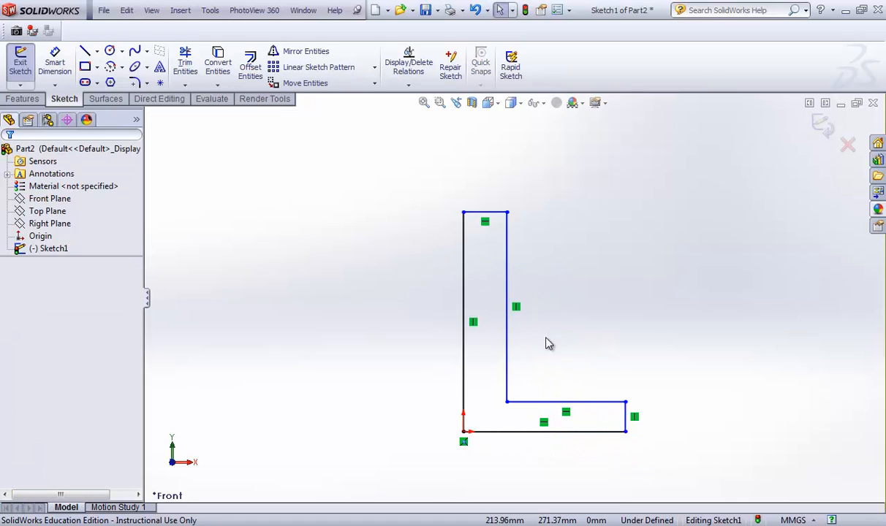
- Dimension the profile's long outer vertical line and set it to 75 mm
{"action": "left_click", "coordinate": [58, 65]}
{"action": "left_click", "coordinate": [462, 369]}
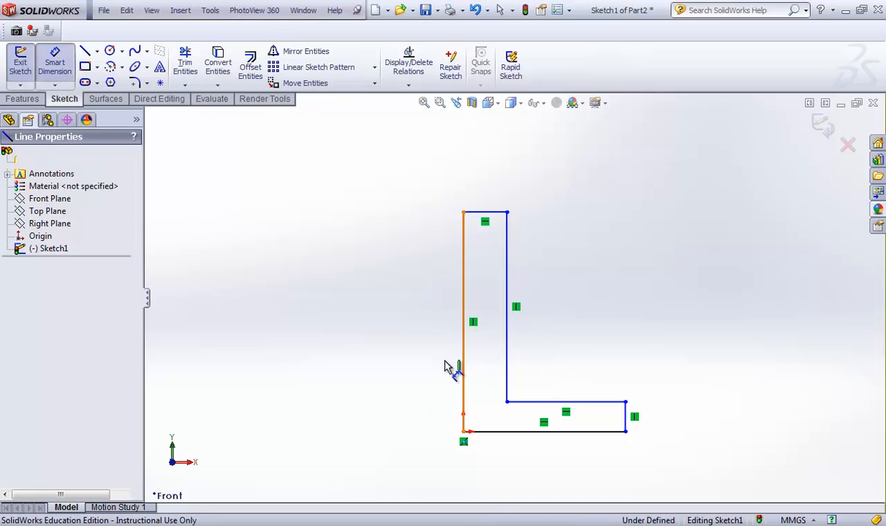
{"action": "left_click", "coordinate": [417, 366]}
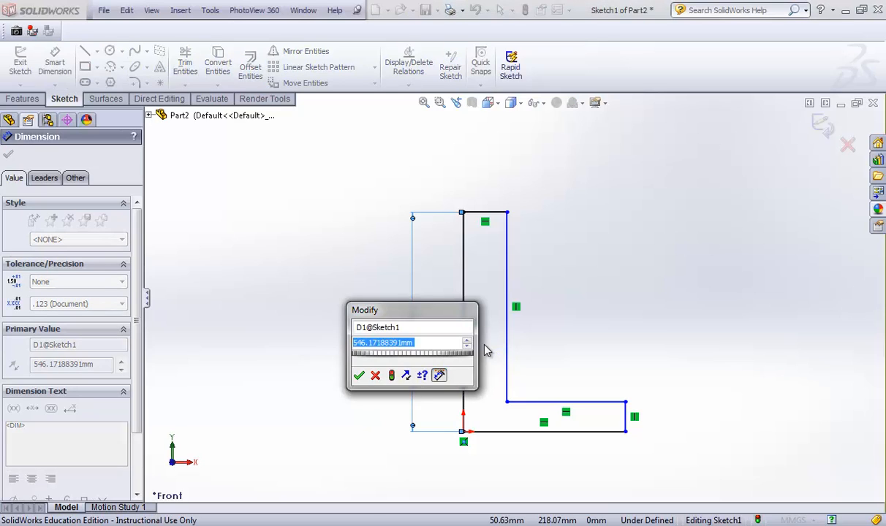
{"action": "type", "text": "75"}
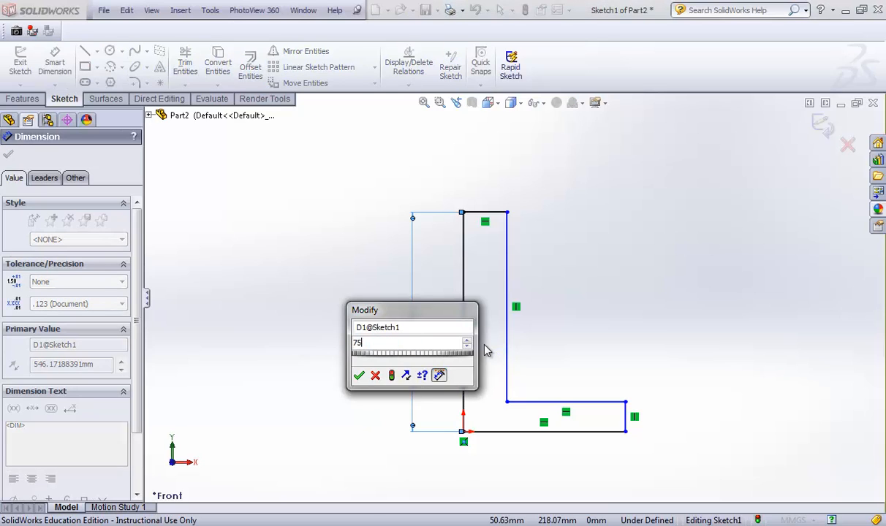
{"action": "key", "text": "Return"}
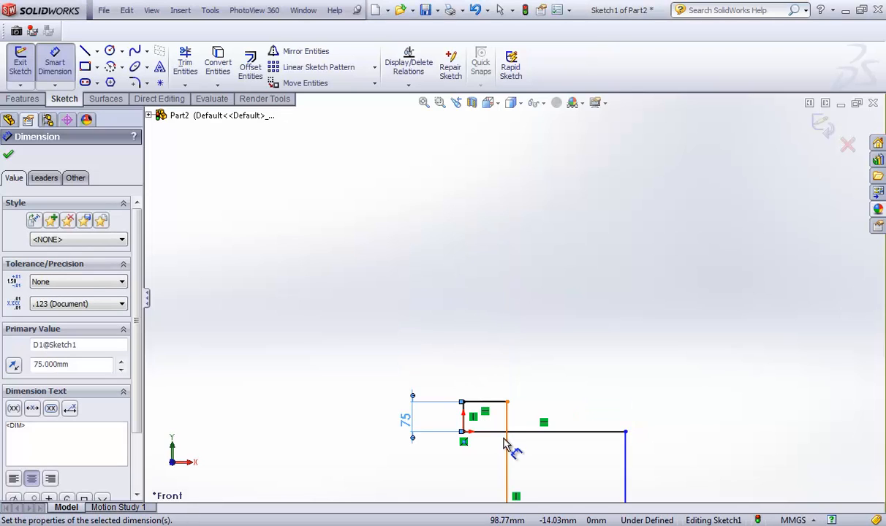
- Undo the last change to the profile's height dimension
{"action": "scroll", "coordinate": [512, 449], "scroll_direction": "up", "scroll_amount": 6}
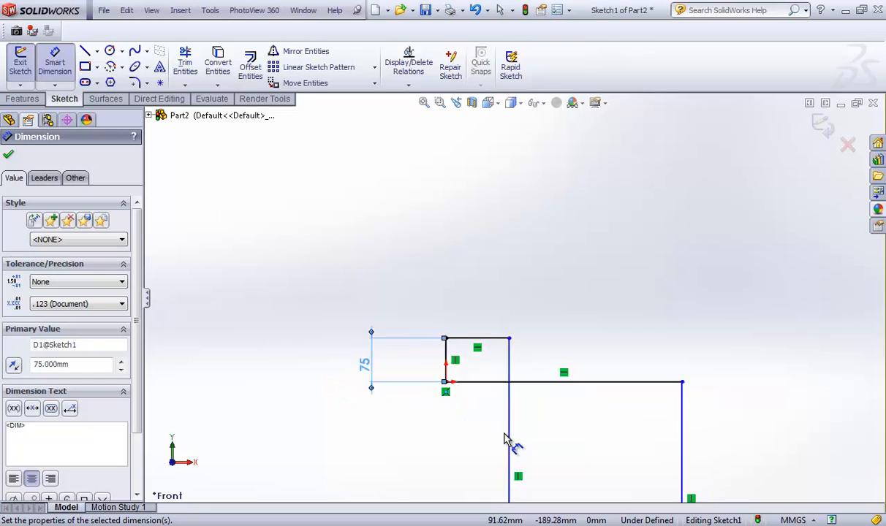
{"action": "left_click", "coordinate": [543, 387]}
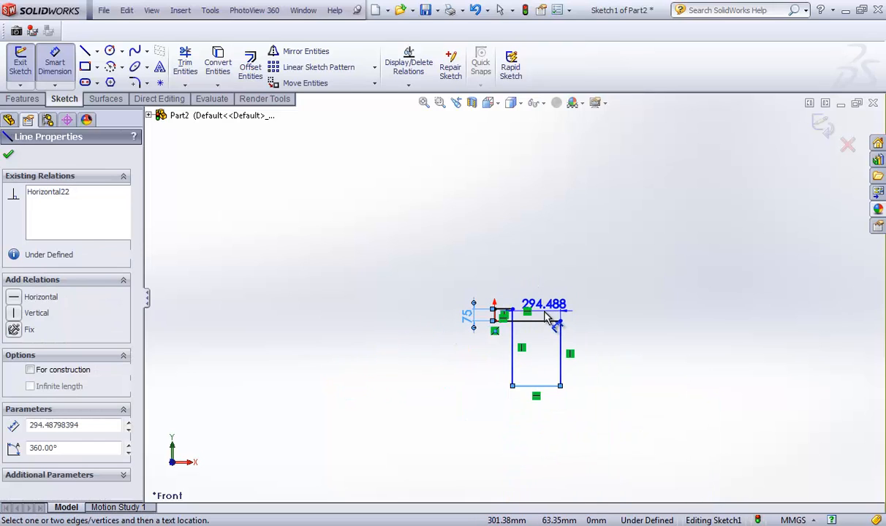
{"action": "key", "text": "Escape"}
{"action": "key", "text": "ctrl+z"}
{"action": "scroll", "coordinate": [541, 329], "scroll_direction": "down", "scroll_amount": 2}
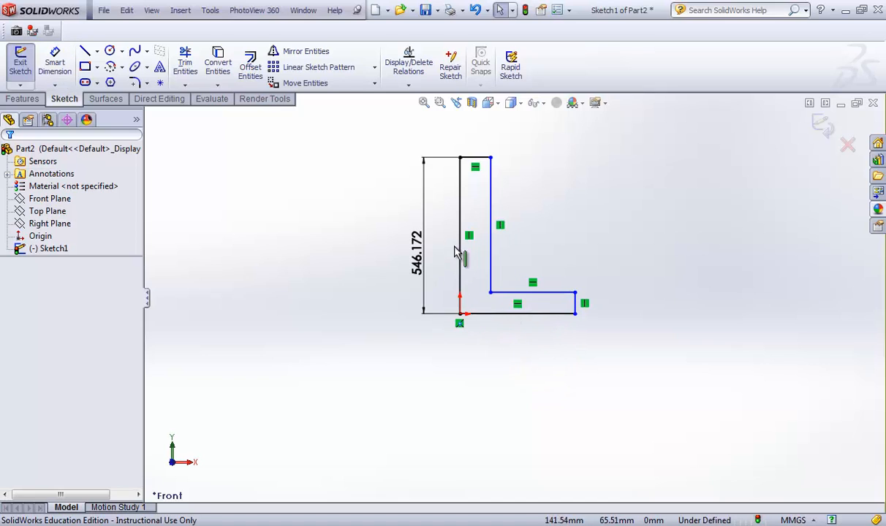
- Set the L-profile's height dimension to 750 mm
{"action": "left_click", "coordinate": [422, 260]}
{"action": "double_click", "coordinate": [418, 256]}
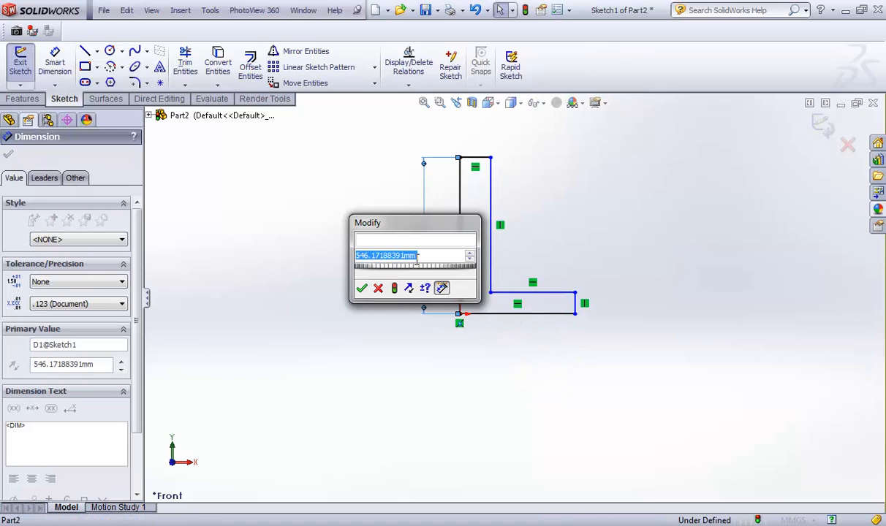
{"action": "type", "text": "750"}
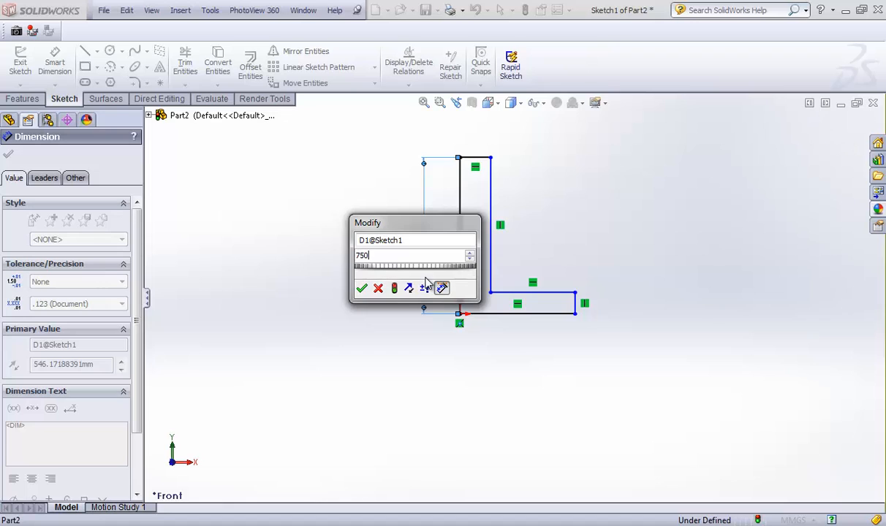
{"action": "key", "text": "Return"}
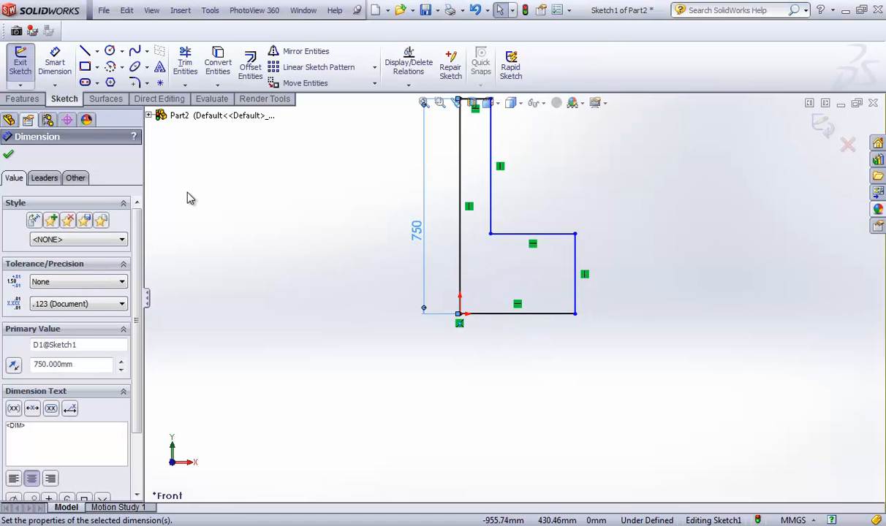
- Dimension the profile's bottom horizontal line and set its length to 600 mm
{"action": "left_click", "coordinate": [55, 62]}
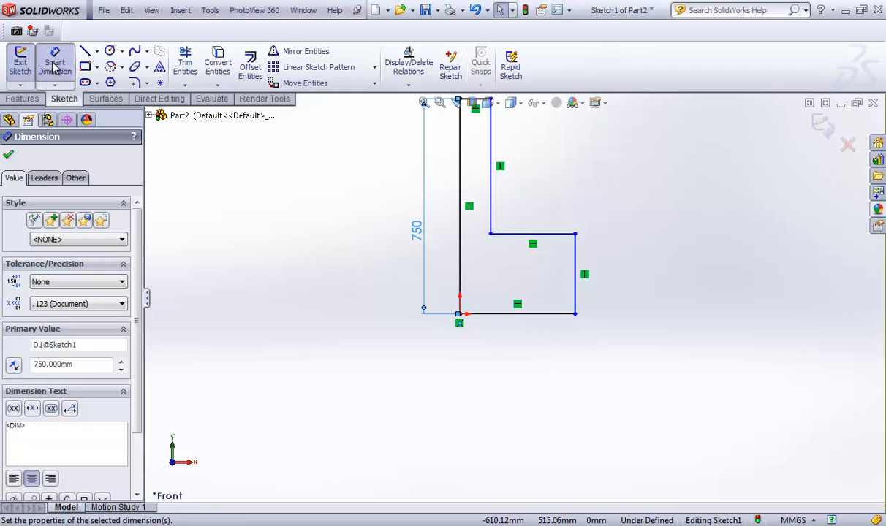
{"action": "left_click", "coordinate": [516, 313]}
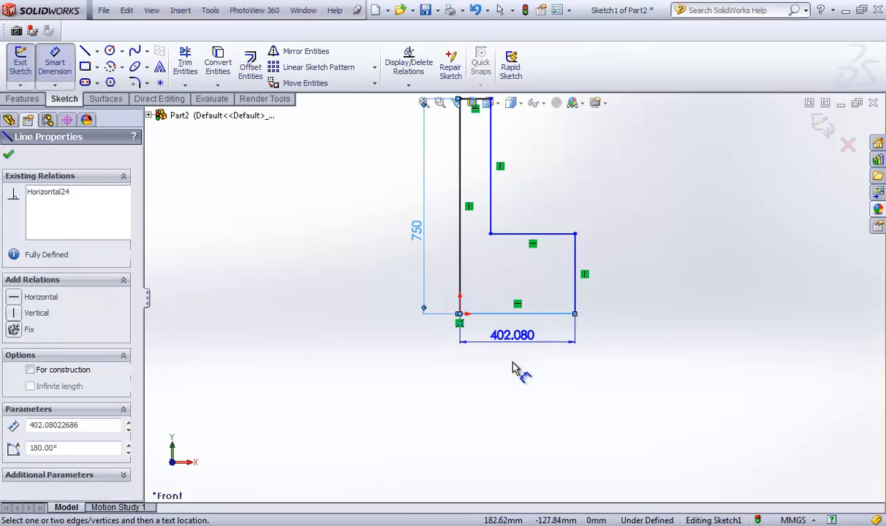
{"action": "left_click", "coordinate": [524, 370]}
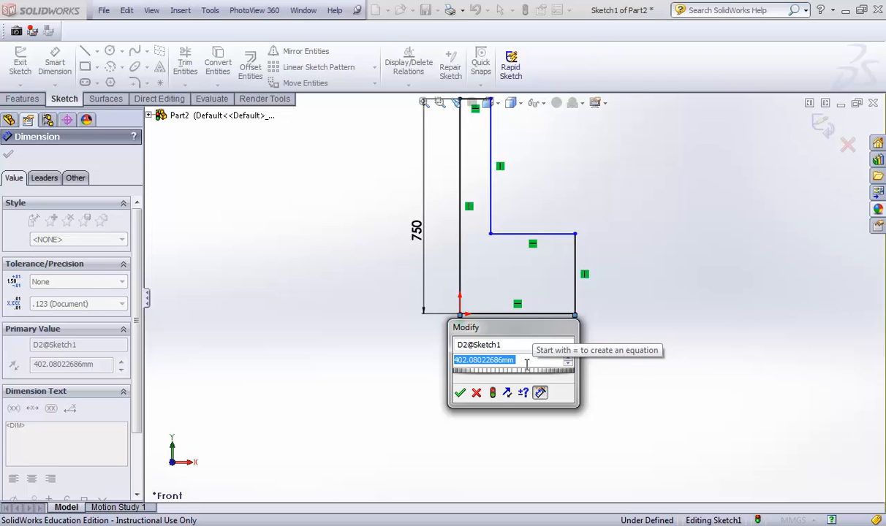
{"action": "type", "text": "600"}
{"action": "left_click", "coordinate": [459, 393]}
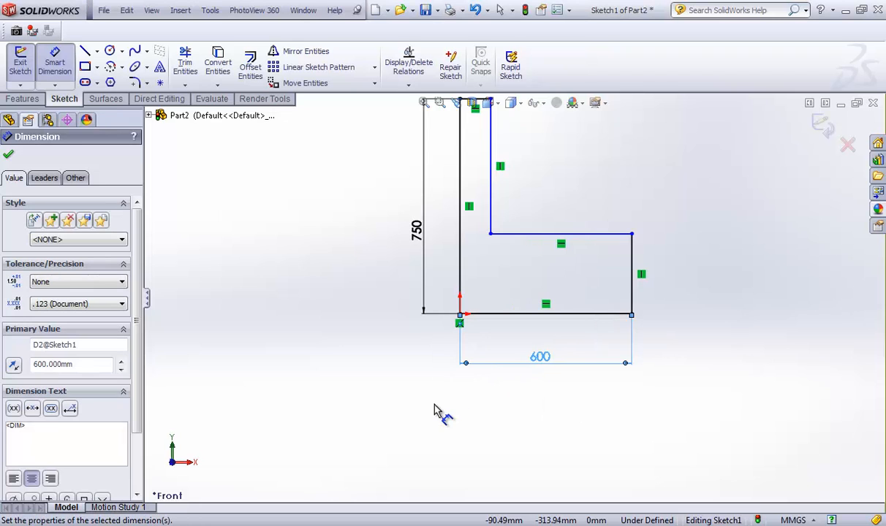
- Dimension the short vertical line at the end of the horizontal leg and set it to 150 mm
{"action": "scroll", "coordinate": [576, 341], "scroll_direction": "up", "scroll_amount": 2}
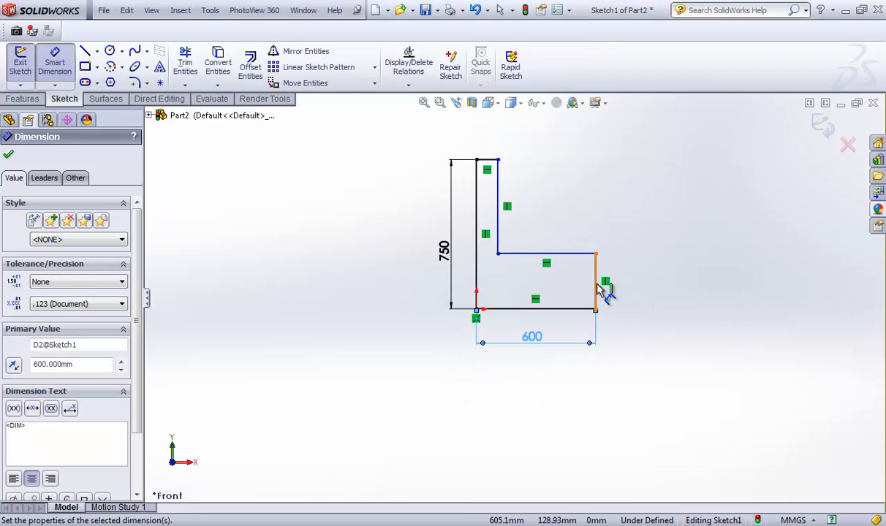
{"action": "left_click", "coordinate": [600, 289]}
{"action": "left_click", "coordinate": [636, 289]}
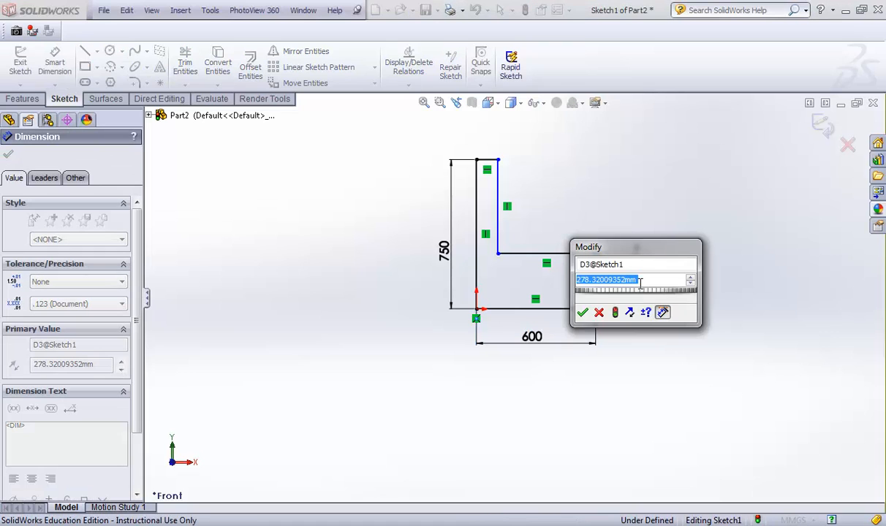
{"action": "type", "text": "150"}
{"action": "key", "text": "Return"}
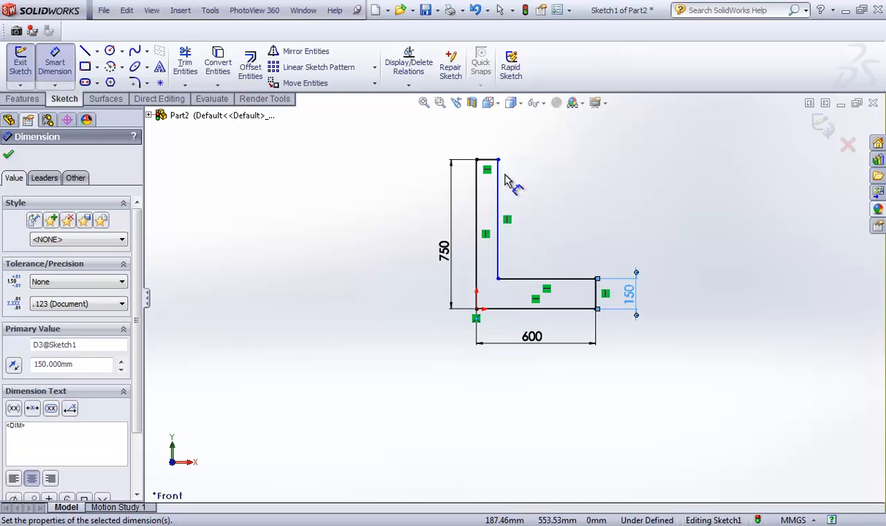
- Dimension the short horizontal line at the top of the vertical leg and set it to 150 mm
{"action": "left_click", "coordinate": [487, 161]}
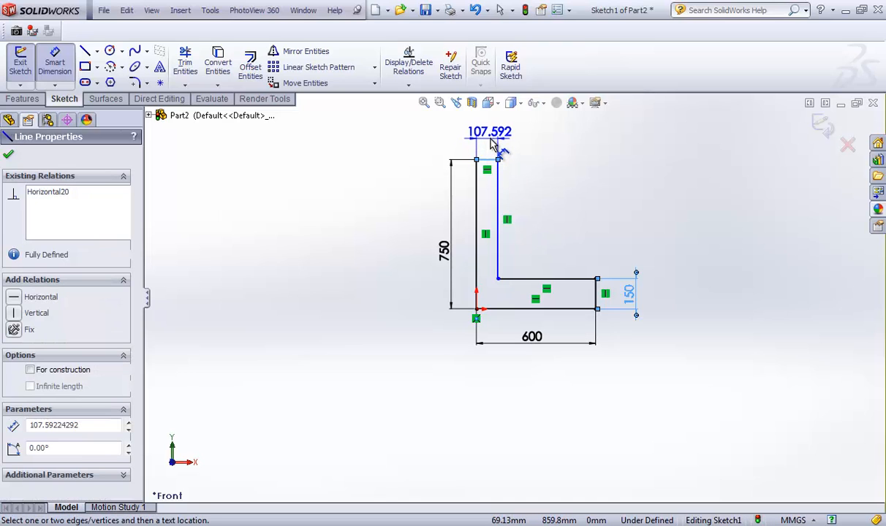
{"action": "left_click", "coordinate": [494, 141]}
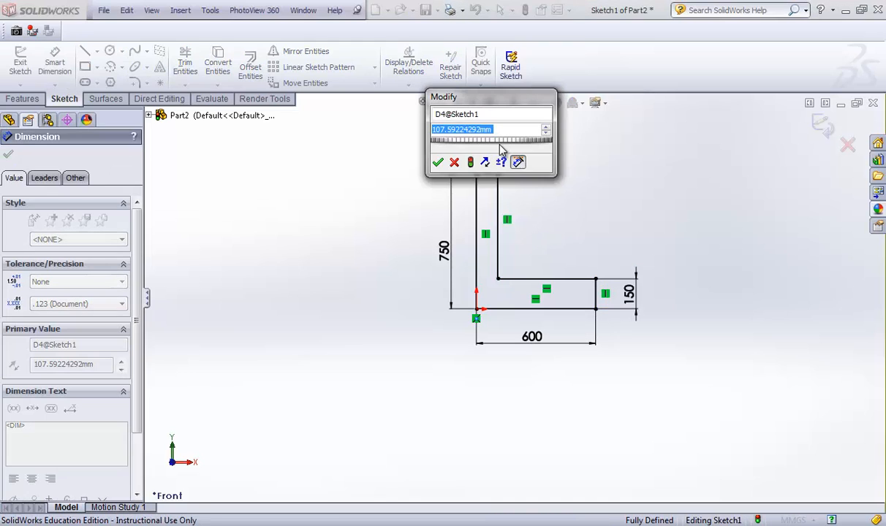
{"action": "type", "text": "1"}
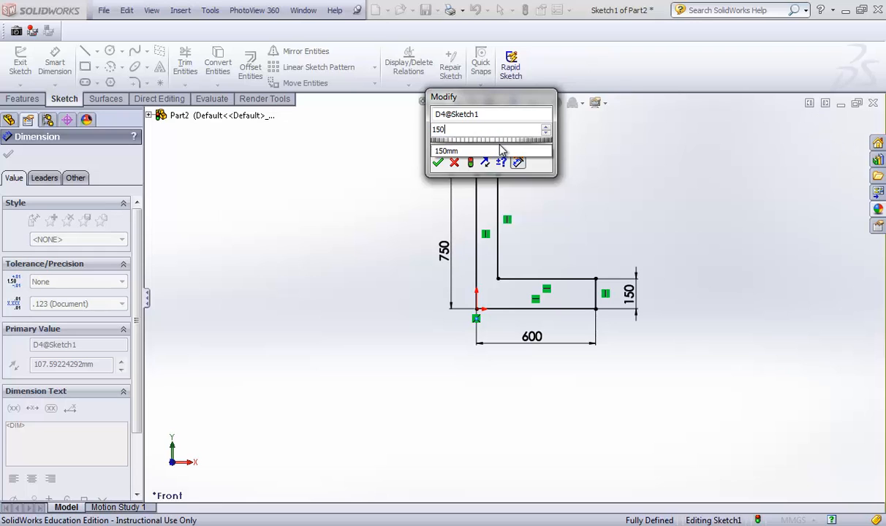
{"action": "type", "text": "50"}
{"action": "key", "text": "Return"}
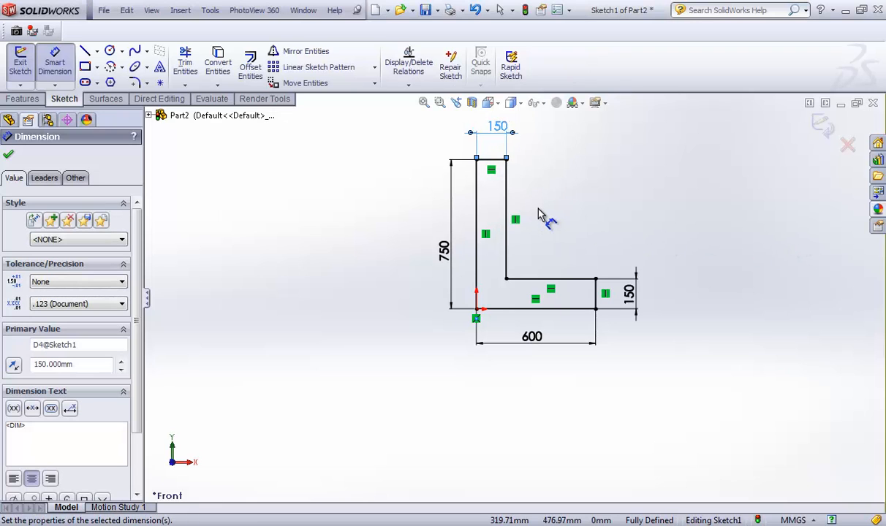
{"action": "scroll", "coordinate": [538, 208], "scroll_direction": "down", "scroll_amount": 3}
{"action": "scroll", "coordinate": [535, 209], "scroll_direction": "up", "scroll_amount": 2}
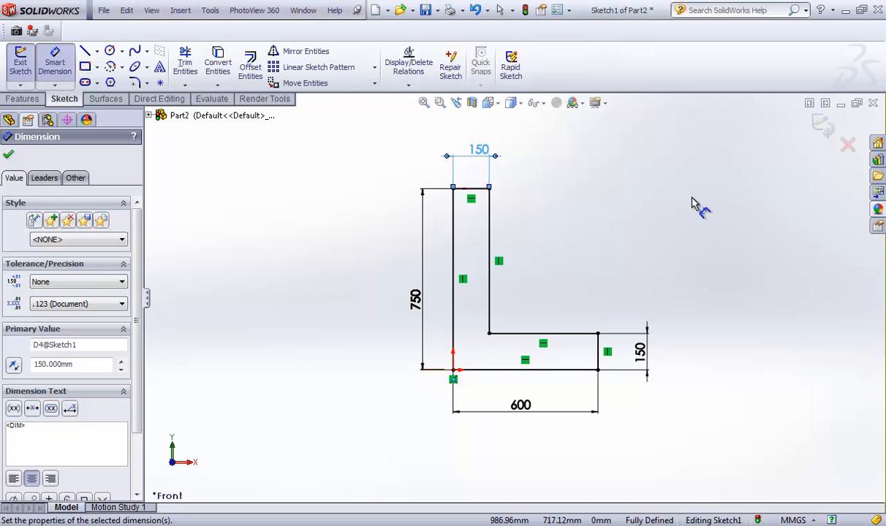
{"action": "key", "text": "Escape"}
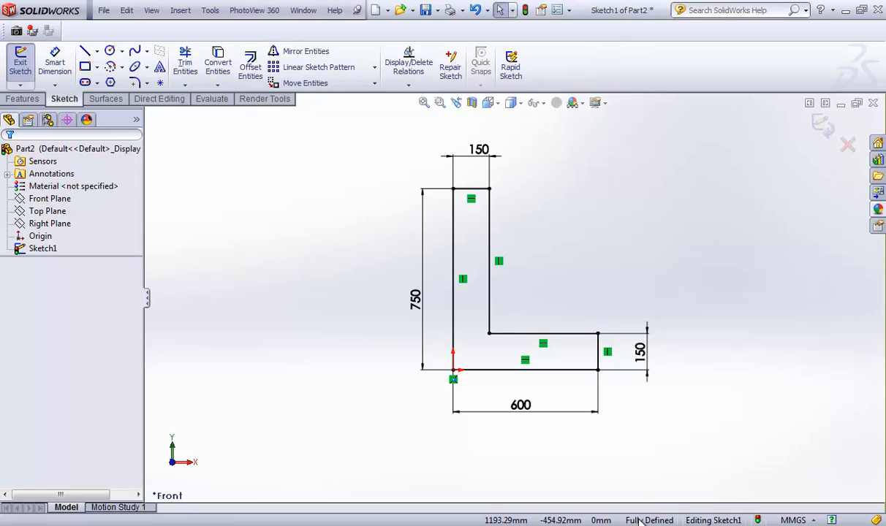
- Inspect the definition status of the L-profile's inner corner and the upper corner points of both legs
{"action": "left_click", "coordinate": [489, 333]}
{"action": "left_click", "coordinate": [489, 189]}
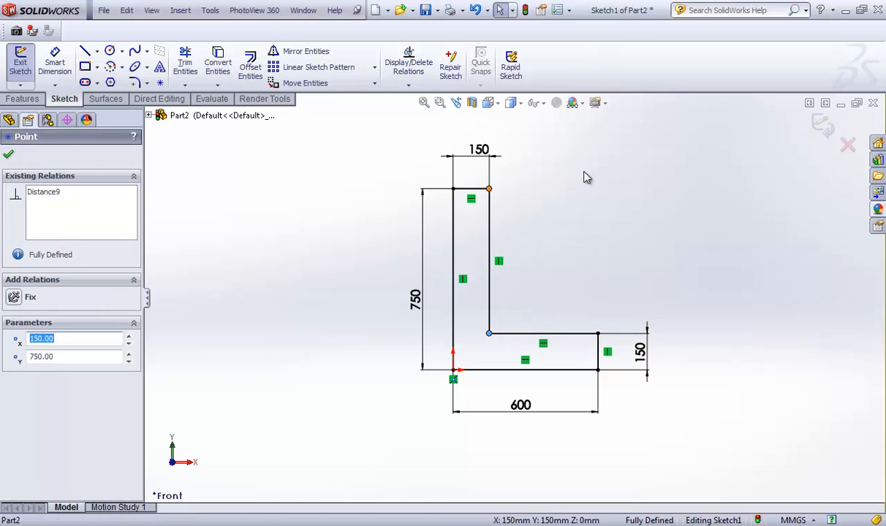
{"action": "left_click", "coordinate": [598, 333]}
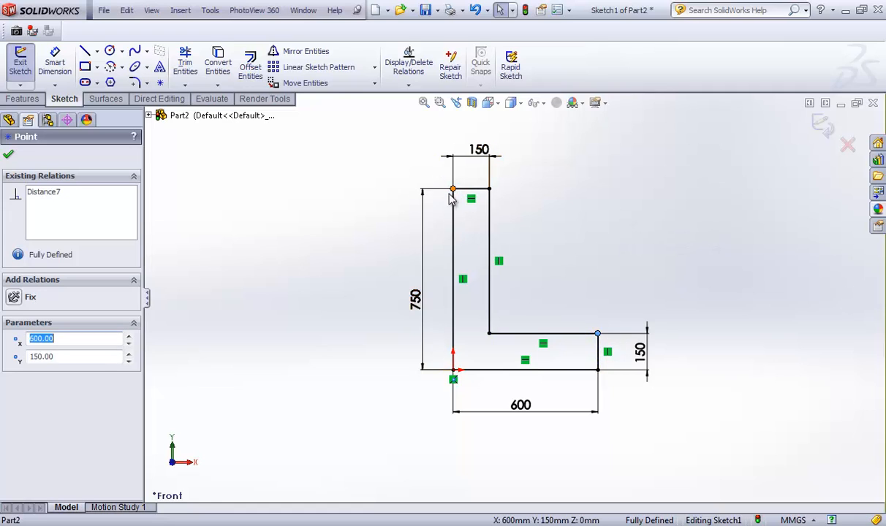
- Reposition the top 150 mm, bottom 600 mm and vertical 750 mm dimensions neatly around the L-profile
{"action": "left_click", "coordinate": [578, 214]}
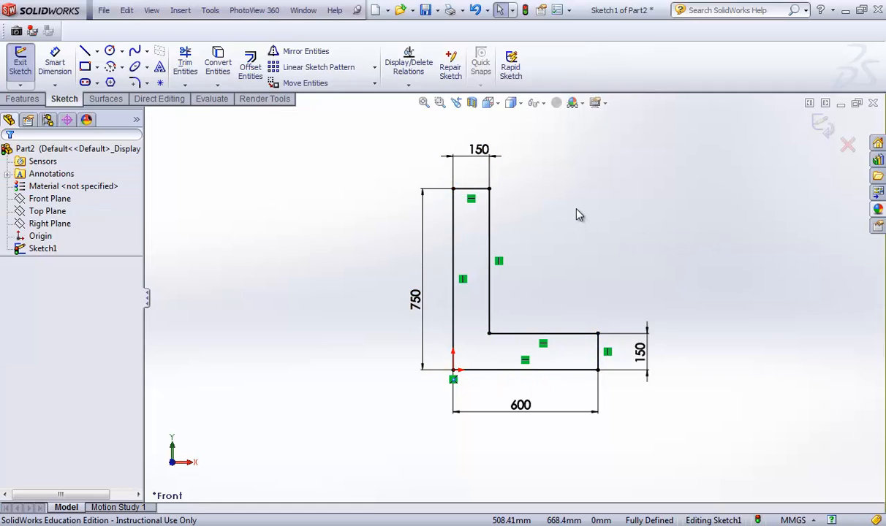
{"action": "mouse_move", "coordinate": [489, 162]}
{"action": "left_mouse_down"}
{"action": "mouse_move", "coordinate": [453, 156]}
{"action": "mouse_move", "coordinate": [482, 158]}
{"action": "mouse_move", "coordinate": [472, 220]}
{"action": "mouse_move", "coordinate": [471, 160]}
{"action": "left_mouse_up"}
{"action": "left_click", "coordinate": [581, 241]}
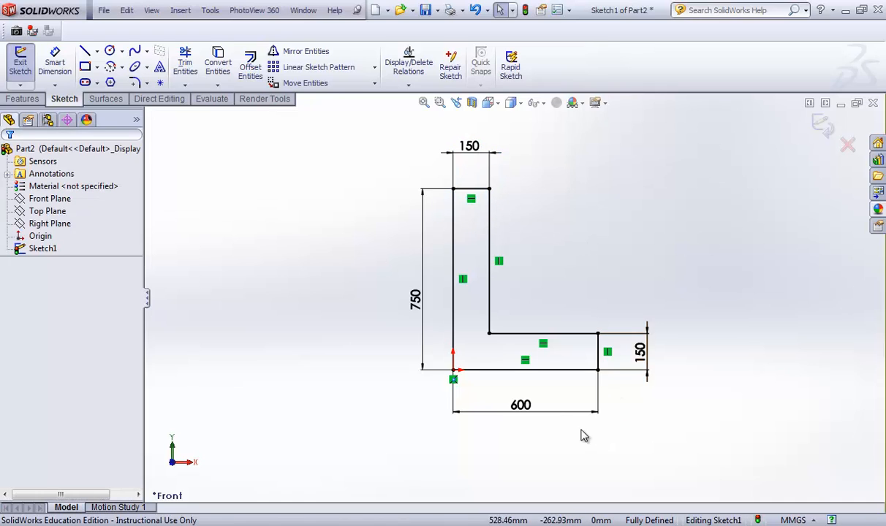
{"action": "left_click_drag", "start_coordinate": [538, 414], "coordinate": [524, 406]}
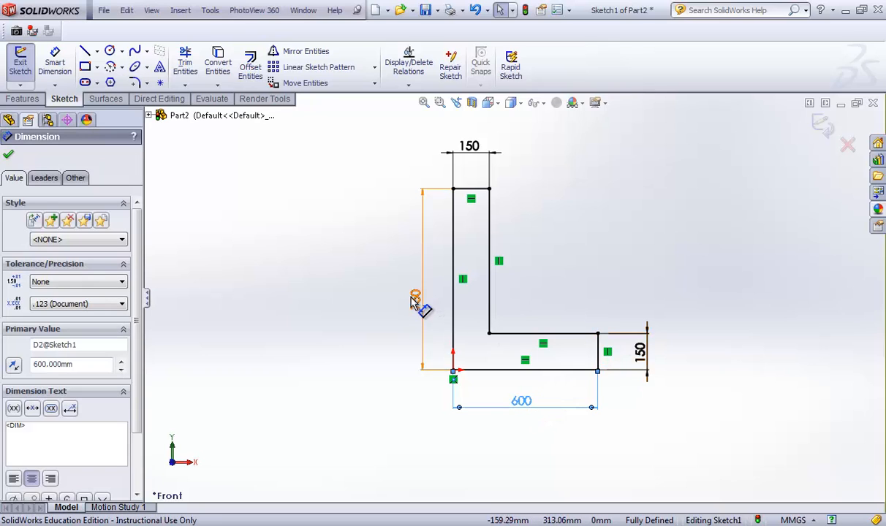
{"action": "mouse_move", "coordinate": [415, 300]}
{"action": "left_mouse_down"}
{"action": "mouse_move", "coordinate": [419, 277]}
{"action": "mouse_move", "coordinate": [409, 285]}
{"action": "left_mouse_up"}
{"action": "left_click", "coordinate": [442, 323]}
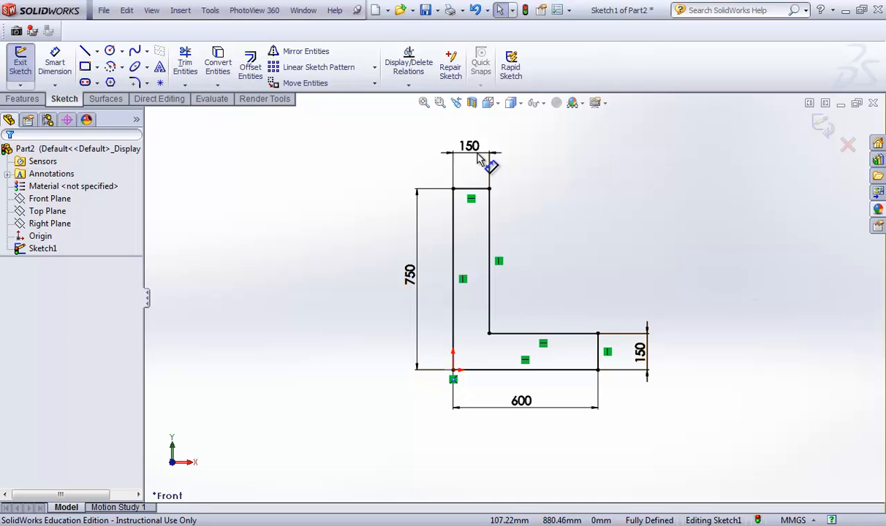
- Set the height dimension at the end of the horizontal leg to 200 mm and return it to 150 mm
{"action": "double_click", "coordinate": [639, 348]}
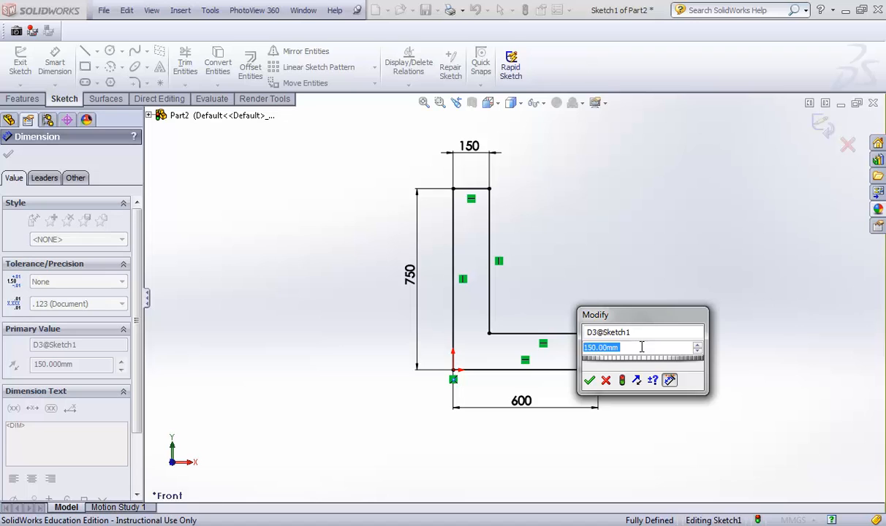
{"action": "type", "text": "200"}
{"action": "key", "text": "Return"}
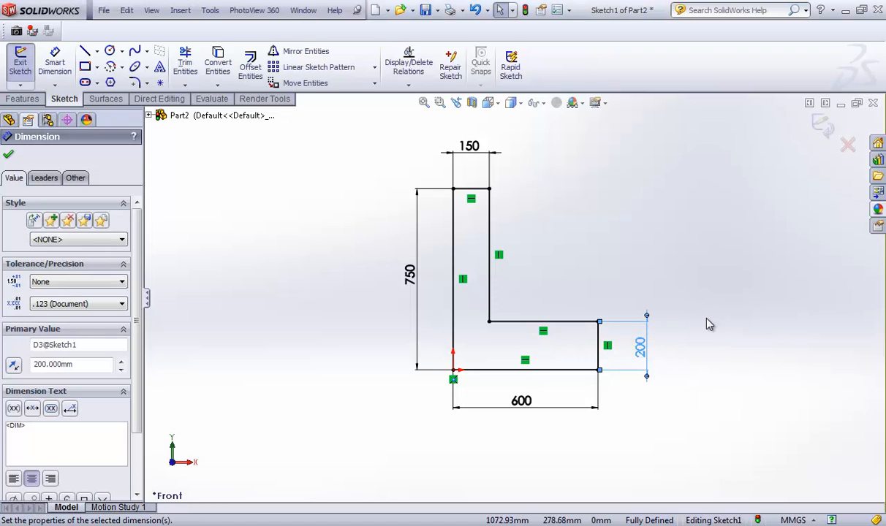
{"action": "double_click", "coordinate": [641, 348]}
{"action": "type", "text": "150"}
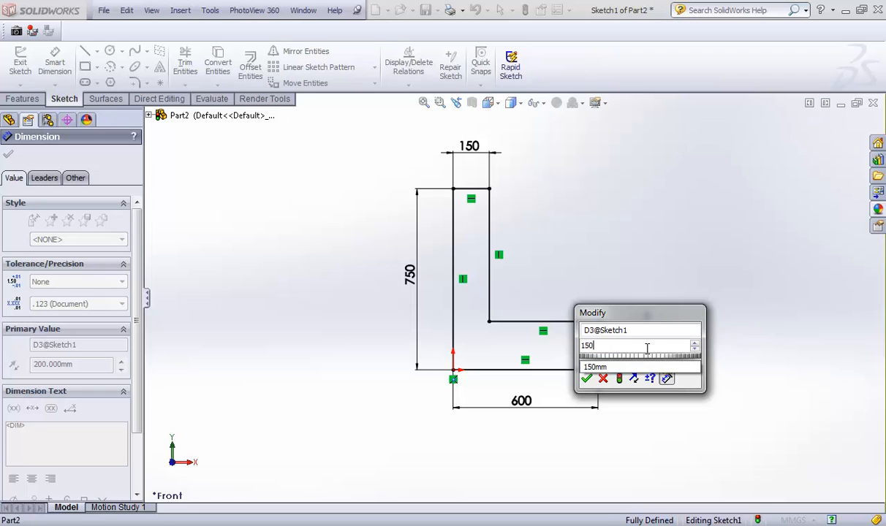
{"action": "key", "text": "Return"}
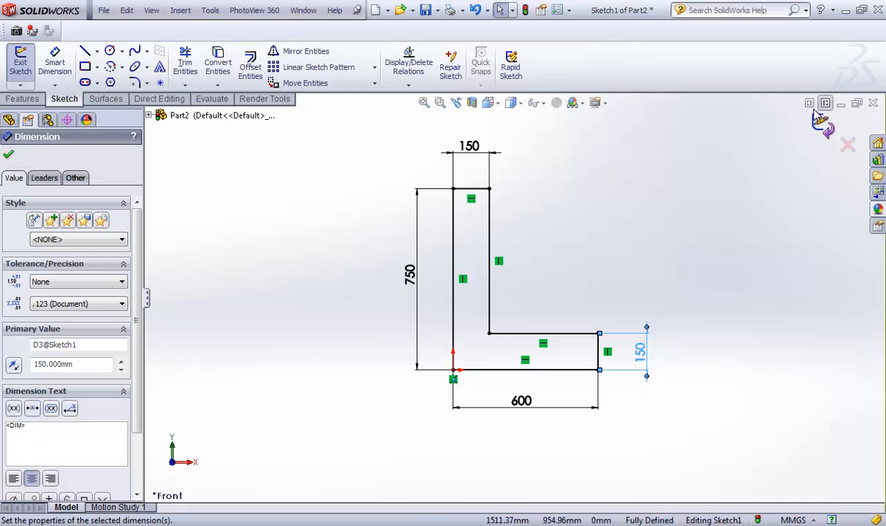
- Exit the sketch and extrude the L-profile as a blind boss 1000 mm deep from the sketch plane
{"action": "left_click", "coordinate": [22, 66]}
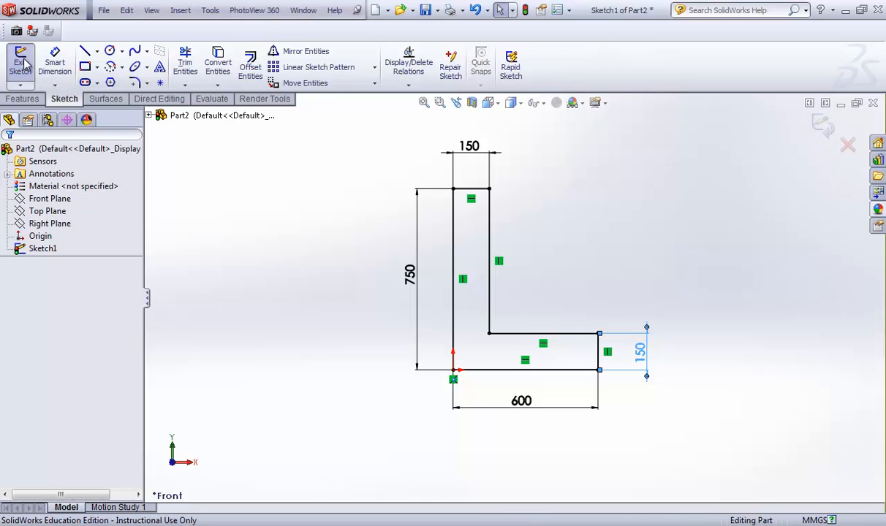
{"action": "mouse_move", "coordinate": [356, 283]}
{"action": "middle_mouse_down"}
{"action": "mouse_move", "coordinate": [284, 336]}
{"action": "mouse_move", "coordinate": [354, 279]}
{"action": "mouse_move", "coordinate": [311, 283]}
{"action": "mouse_move", "coordinate": [330, 344]}
{"action": "mouse_move", "coordinate": [293, 343]}
{"action": "mouse_move", "coordinate": [325, 364]}
{"action": "middle_mouse_up"}
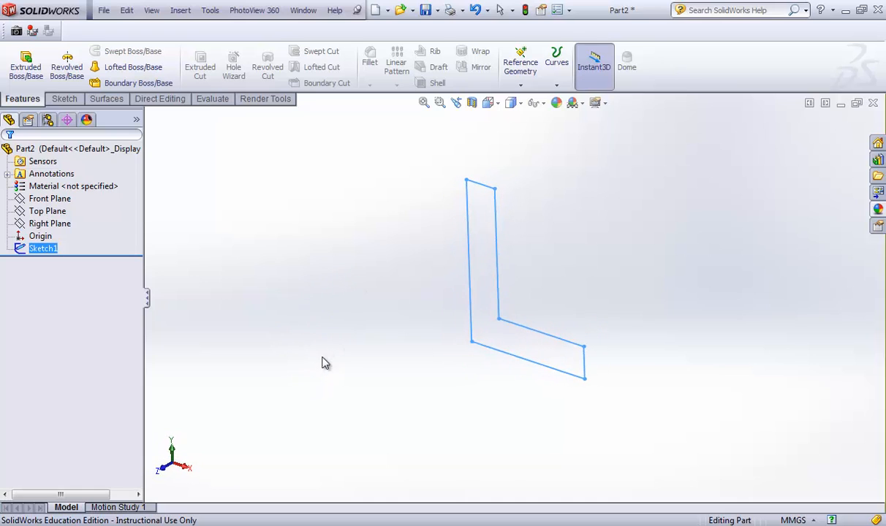
{"action": "left_click", "coordinate": [28, 65]}
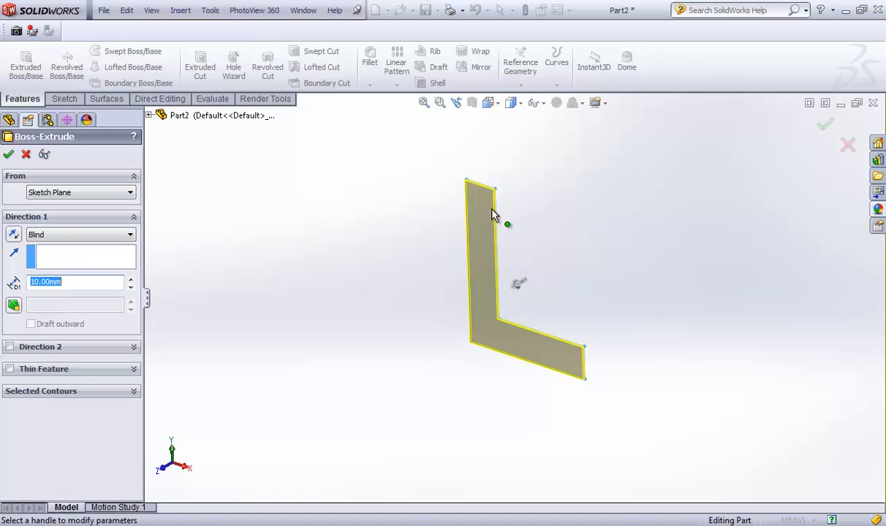
{"action": "left_click", "coordinate": [517, 287]}
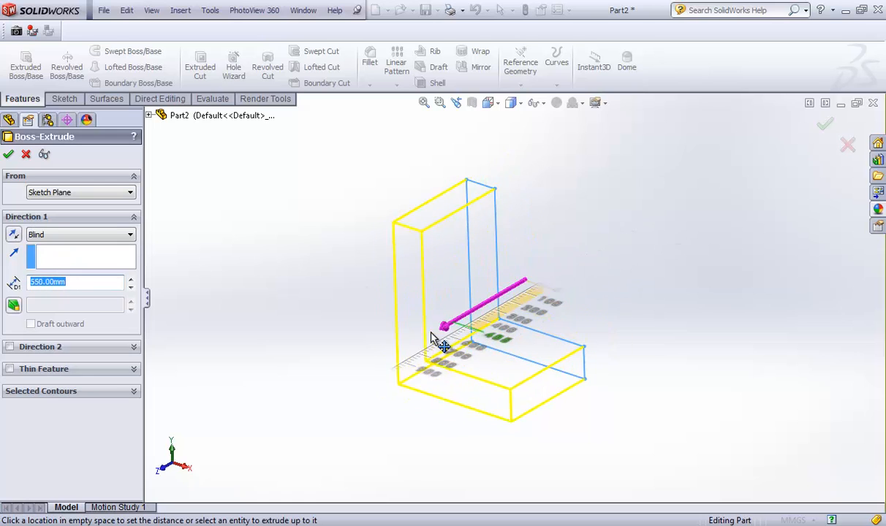
{"action": "left_click", "coordinate": [437, 302]}
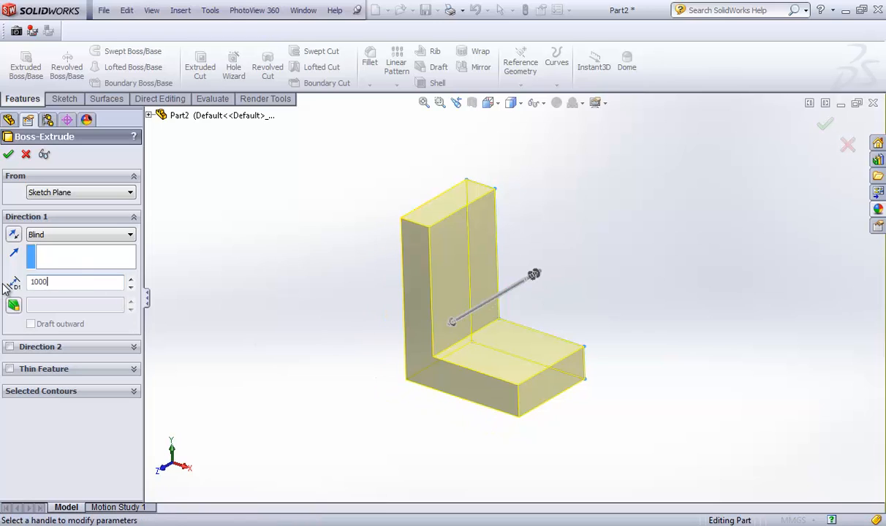
{"action": "key", "text": "Return"}
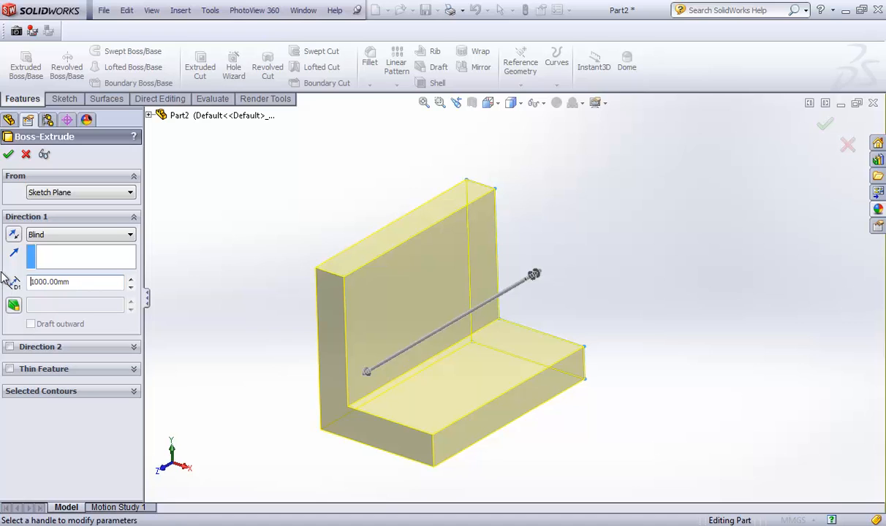
{"action": "left_click", "coordinate": [8, 155]}
- Turn off the shadows cast by the shaded L-shaped solid
{"action": "middle_click_drag", "start_coordinate": [278, 258], "coordinate": [303, 340]}
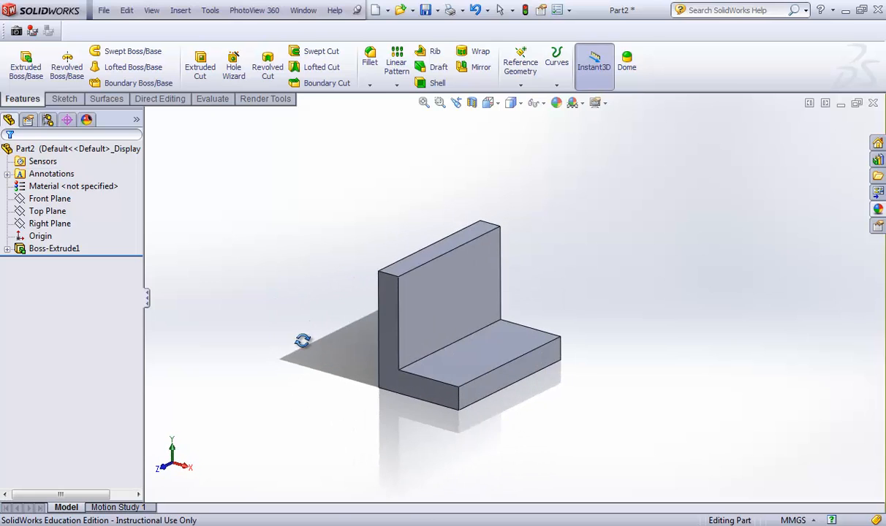
{"action": "left_click", "coordinate": [600, 103]}
{"action": "left_click", "coordinate": [619, 135]}
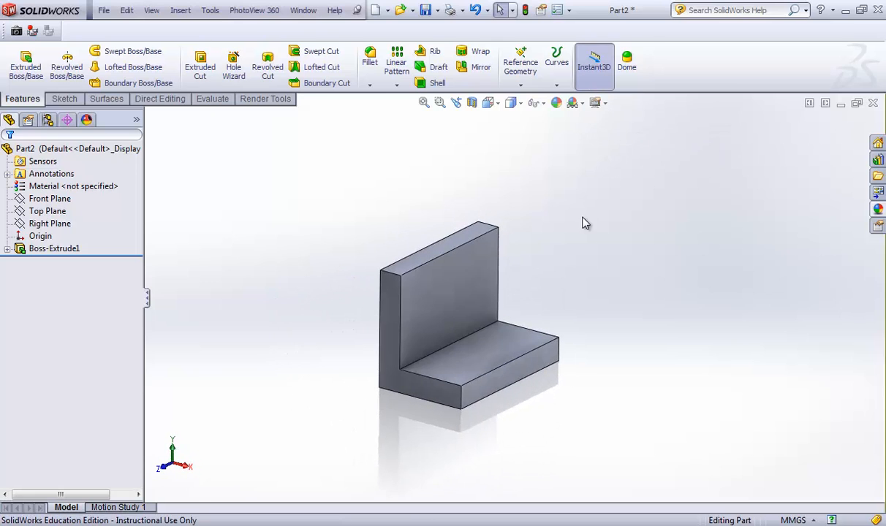
{"action": "middle_click_drag", "start_coordinate": [542, 276], "coordinate": [544, 244]}
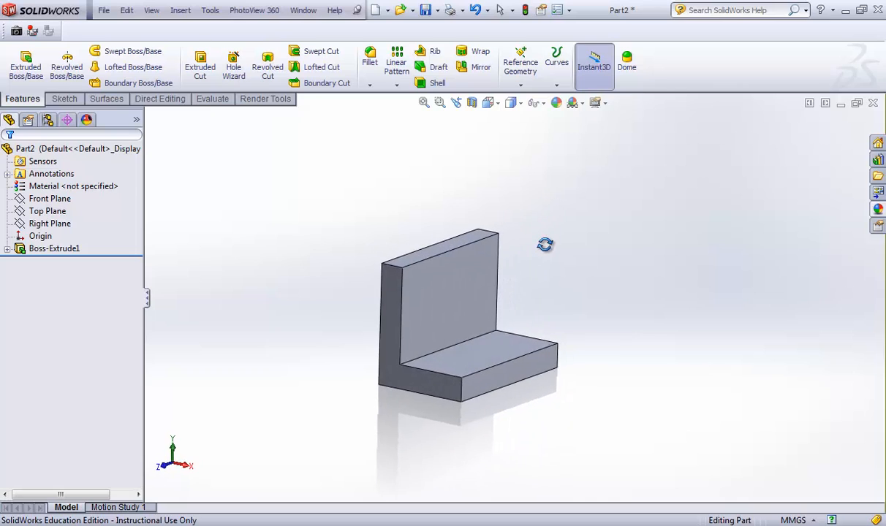
- Edit the L-shaped boss extrusion and set its blind depth to 1250 mm
{"action": "left_click", "coordinate": [46, 249]}
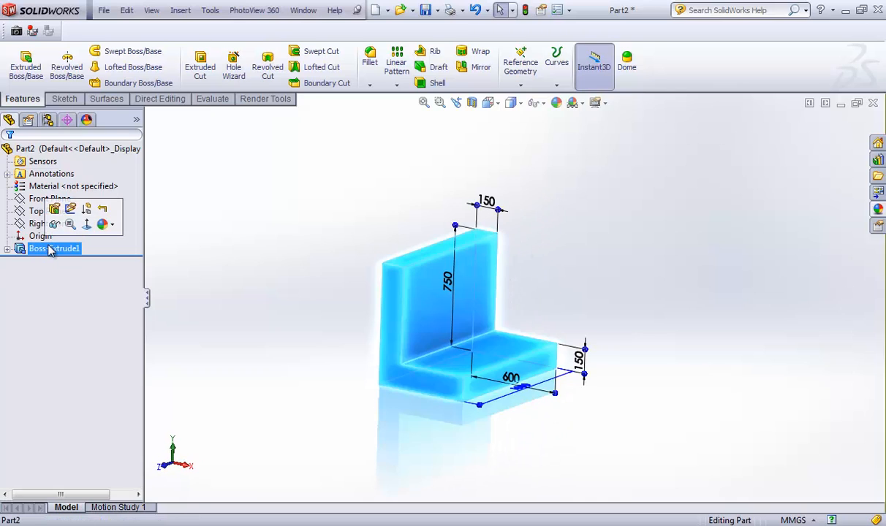
{"action": "left_click", "coordinate": [54, 209]}
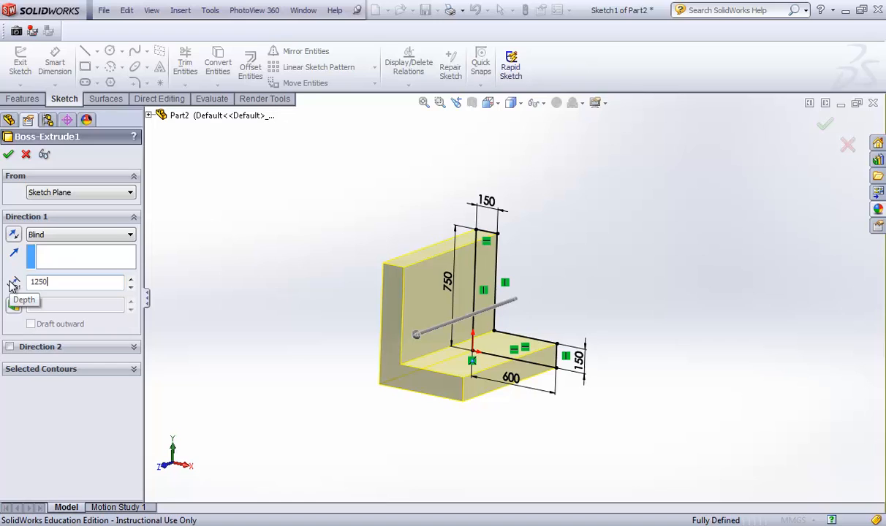
{"action": "key", "text": "Return"}
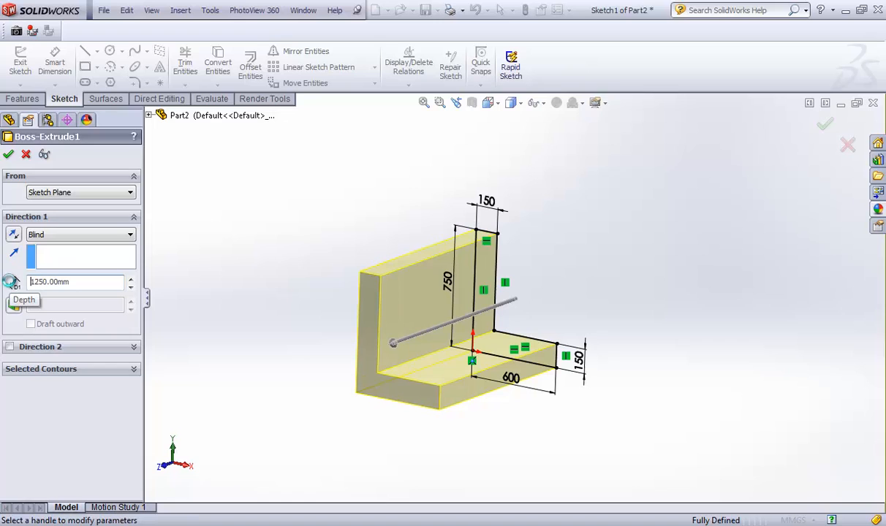
{"action": "left_click", "coordinate": [9, 155]}
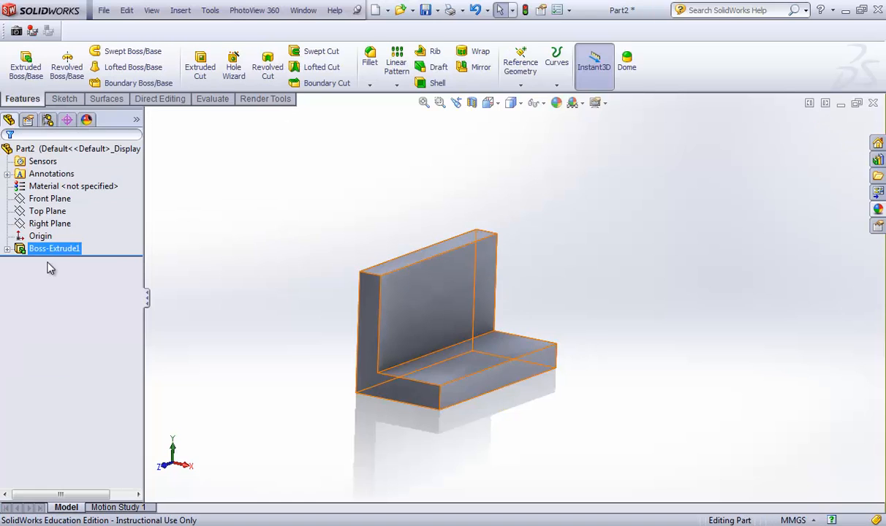
{"action": "left_click", "coordinate": [296, 226]}
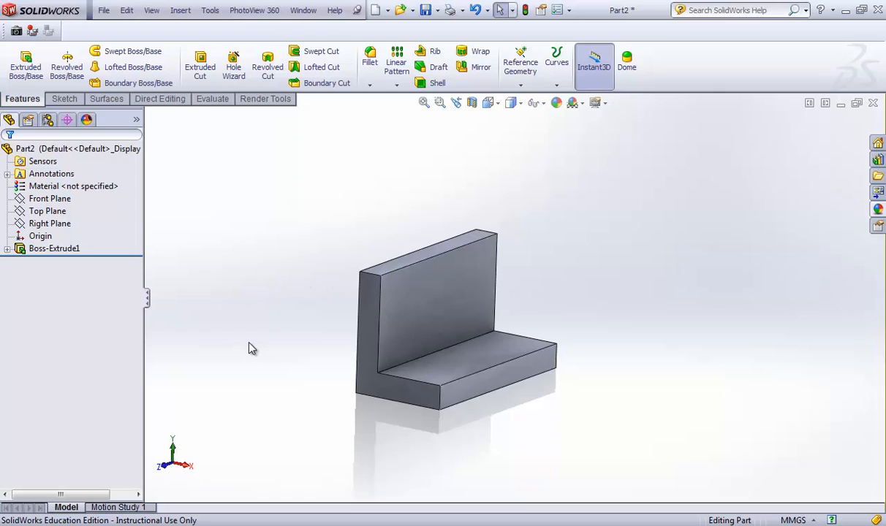